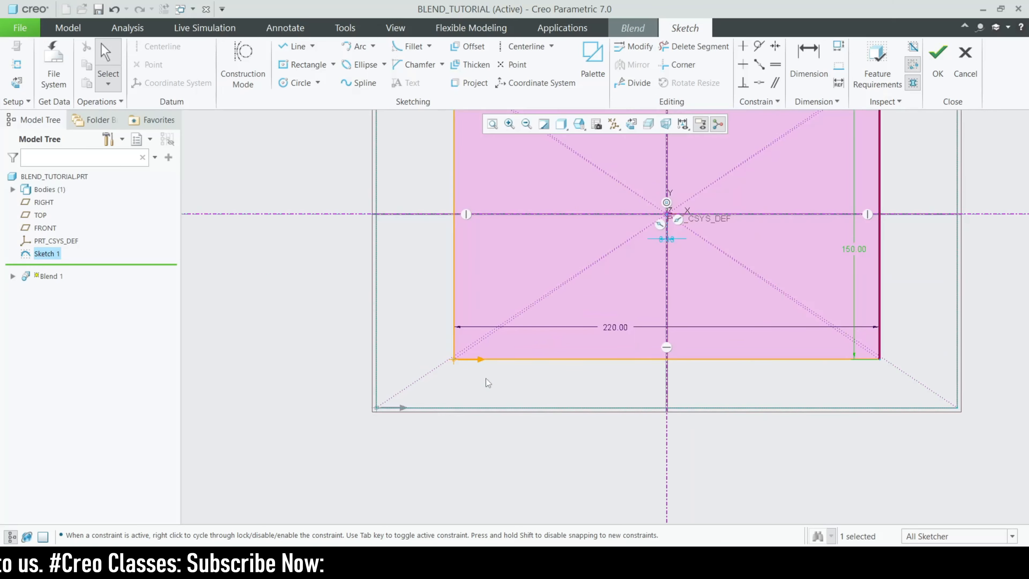
Finish the current section sketch and return to the blend preview
scroll(494, 324, "down", 3)
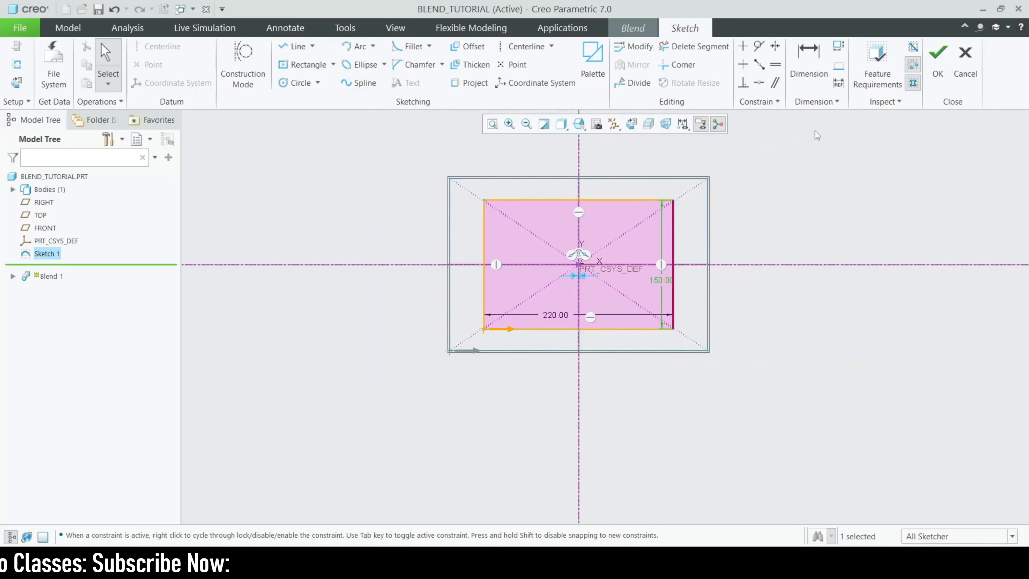
left_click(938, 56)
middle_click_drag(491, 377, 496, 357)
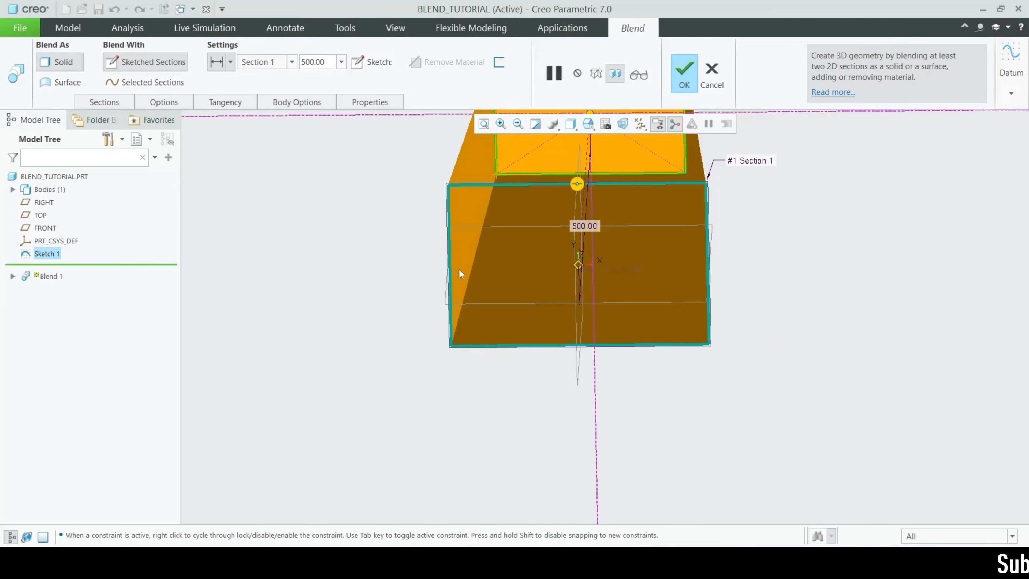
Reopen the second section's sketch in 2D orientation and trim away the 220 by 150 rectangle, keeping the construction diagonals
left_click(373, 62)
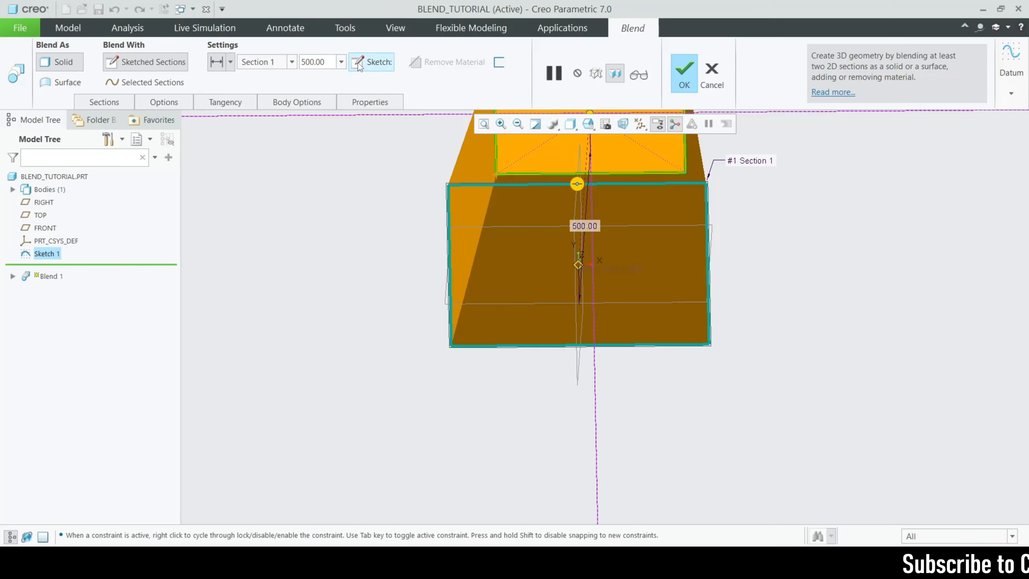
left_click(633, 125)
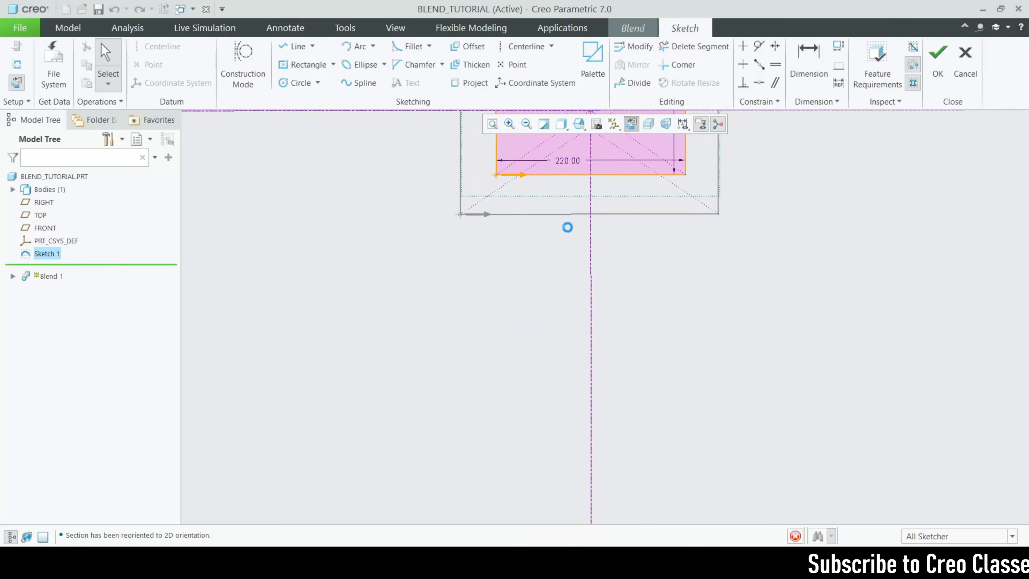
scroll(579, 181, "up", 5)
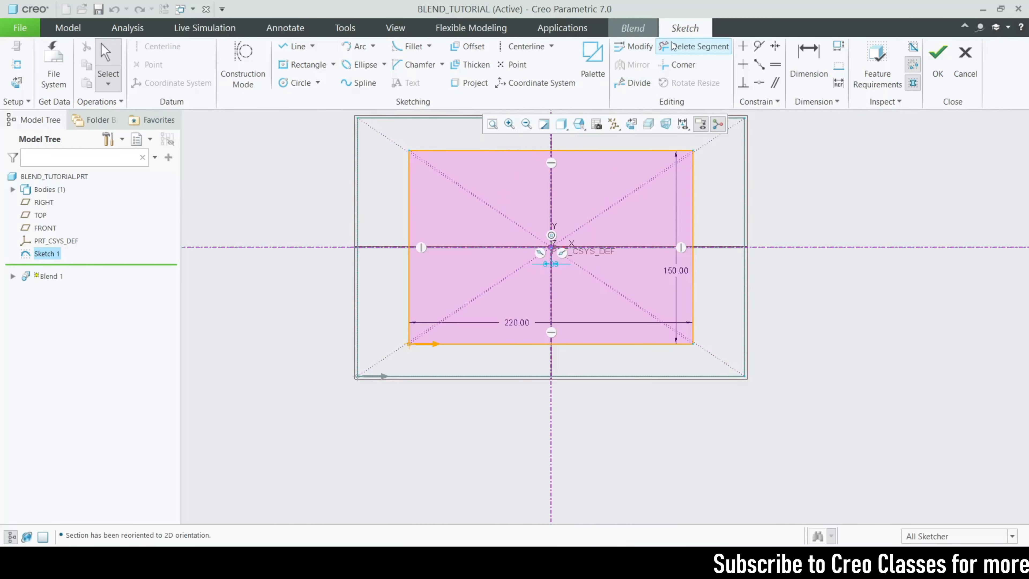
left_click(694, 46)
mouse_move(489, 144)
left_mouse_down()
mouse_move(669, 170)
mouse_move(709, 157)
left_mouse_up()
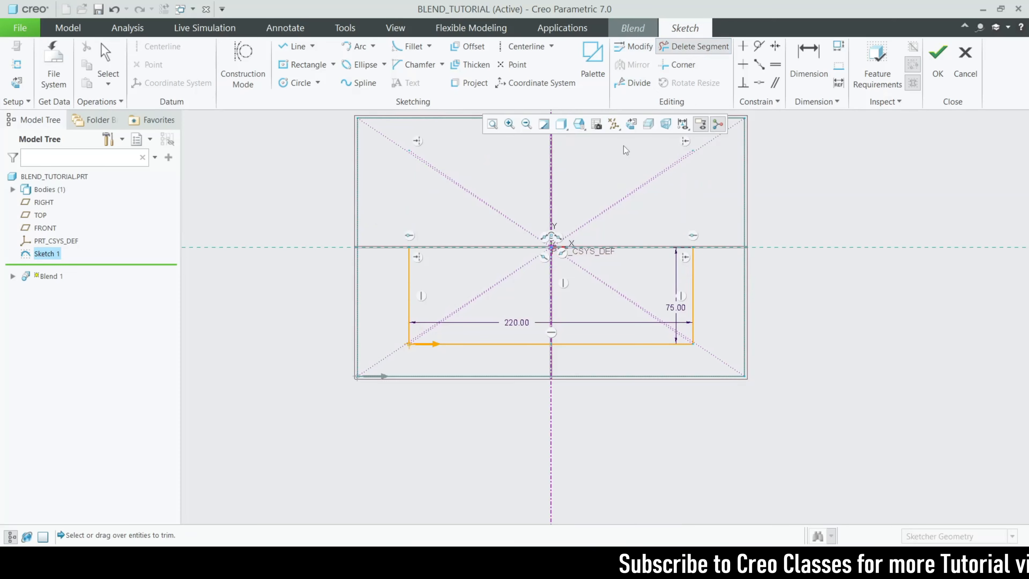
mouse_move(634, 157)
left_mouse_down()
mouse_move(697, 294)
mouse_move(444, 337)
mouse_move(371, 286)
left_mouse_up()
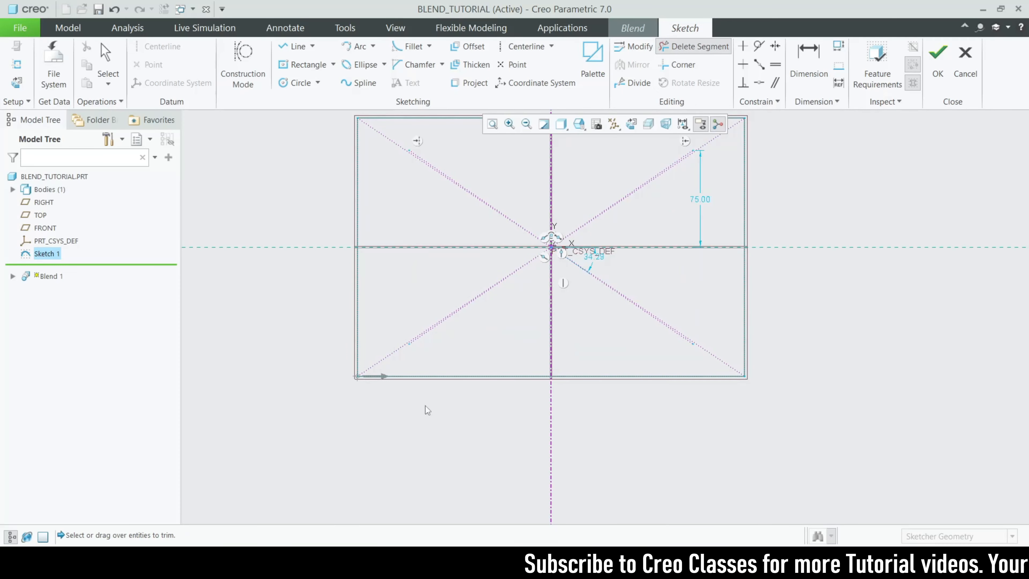
Sketch a closed four-line profile from its lower-left corner, about 171 wide and 120 high, with horizontal base, vertical sides and slightly sloped top
scroll(427, 408, "down", 2)
scroll(446, 353, "up", 2)
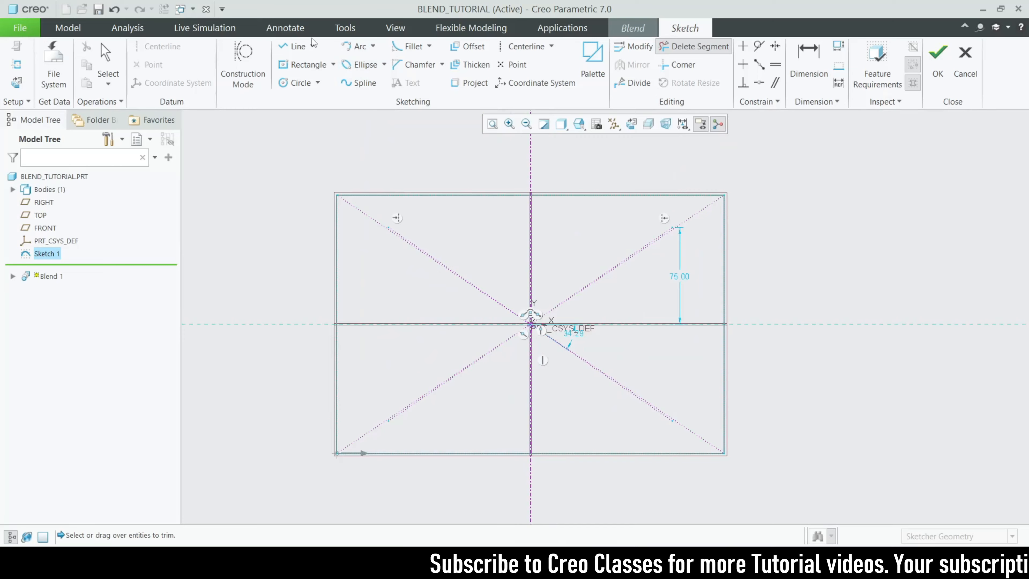
left_click(295, 46)
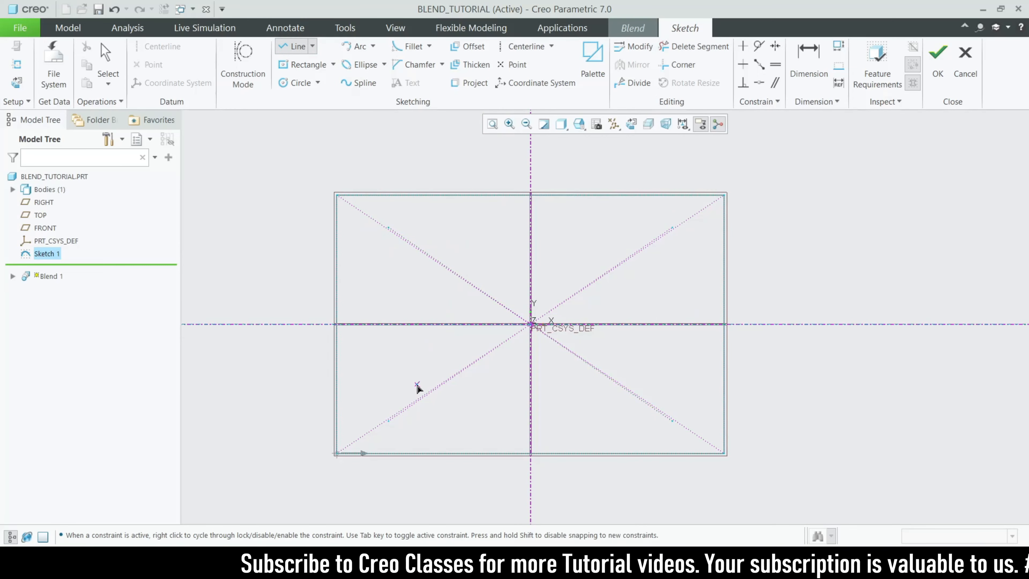
left_click(420, 421)
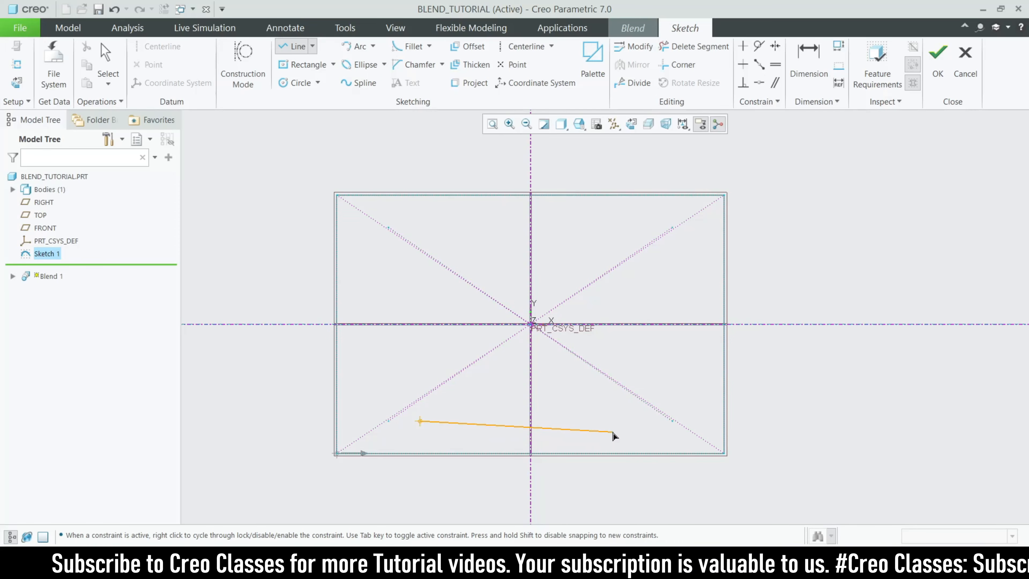
left_click(640, 422)
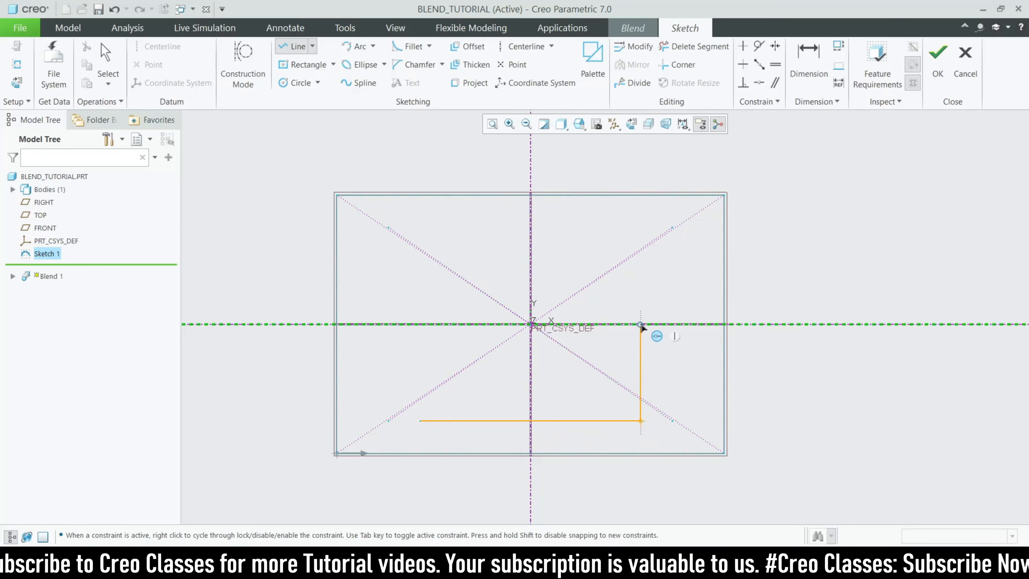
left_click(641, 265)
left_click(421, 276)
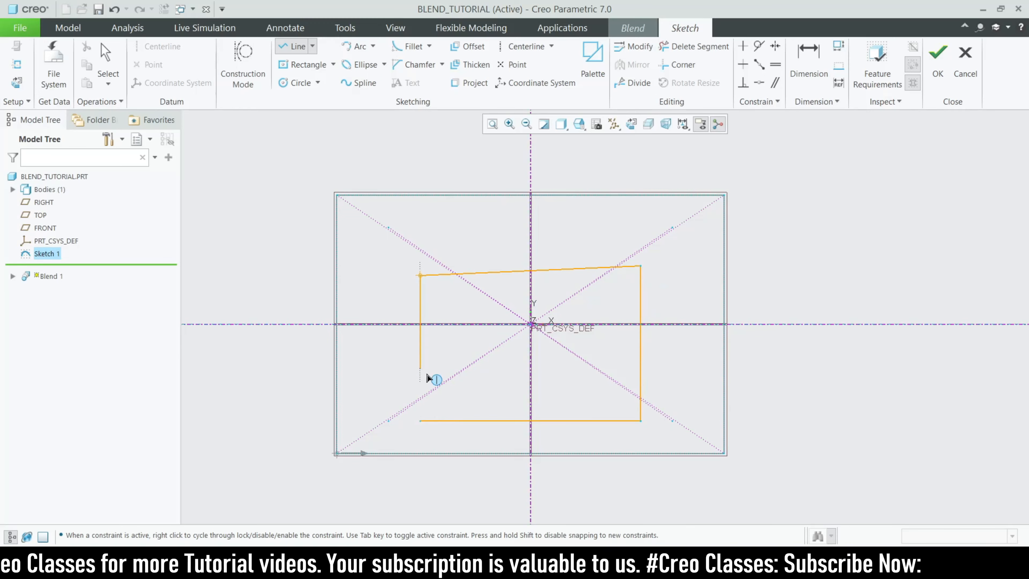
left_click(420, 421)
middle_click(454, 376)
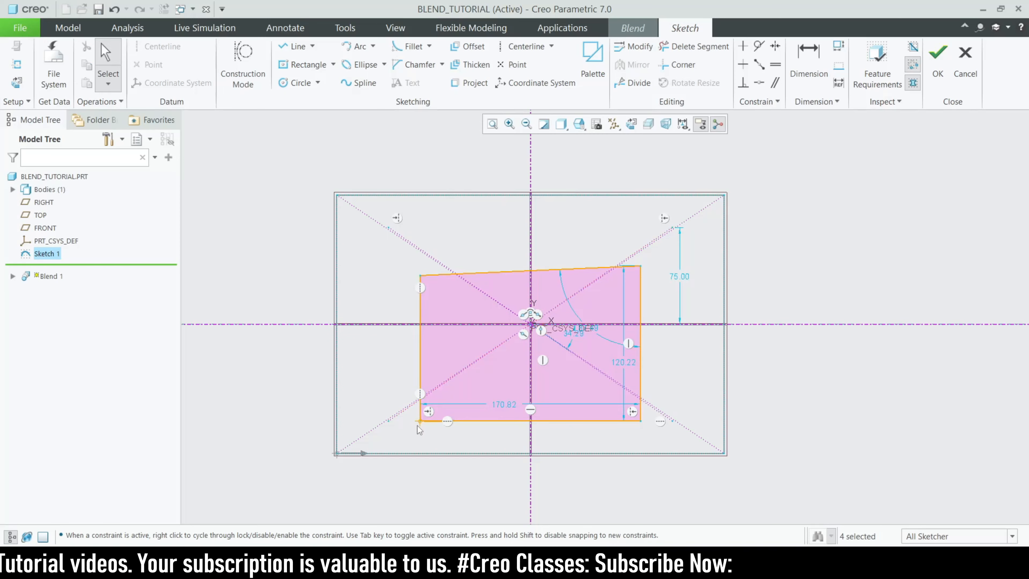
Inspect the profile's start point at the lower-left corner and trim away all four of its lines
scroll(463, 426, "up", 4)
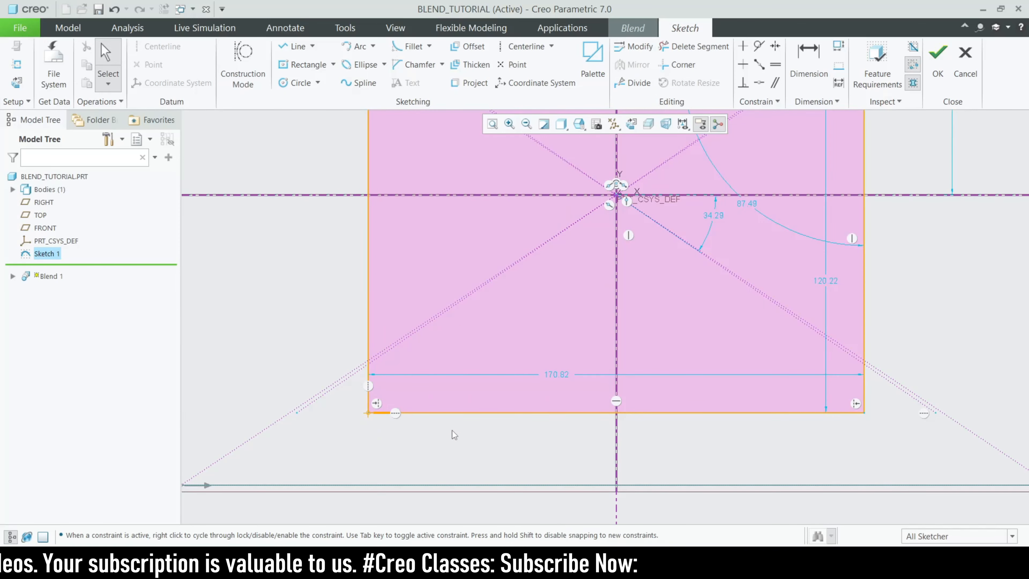
scroll(389, 424, "up", 6)
scroll(316, 351, "down", 7)
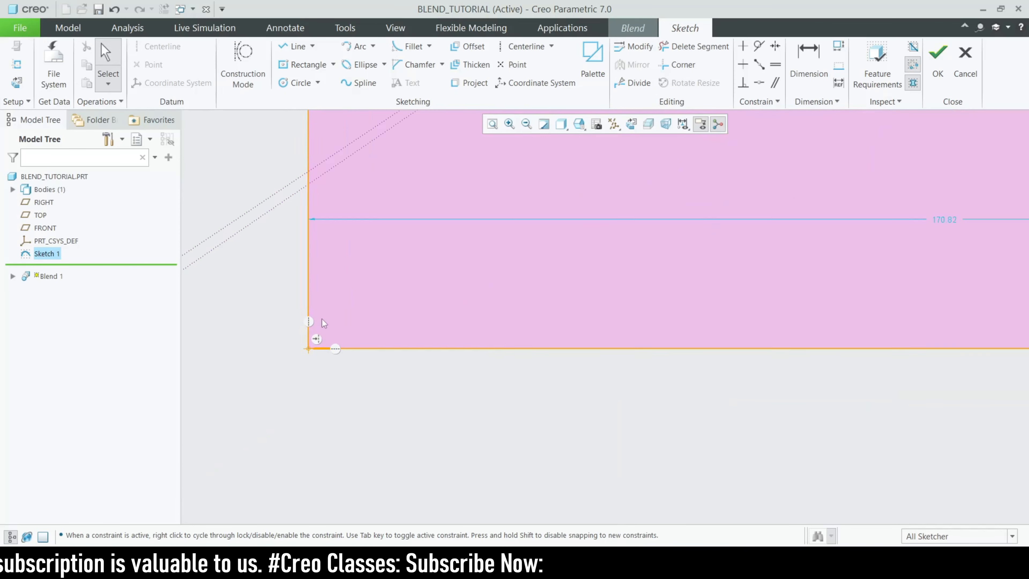
scroll(359, 403, "down", 8)
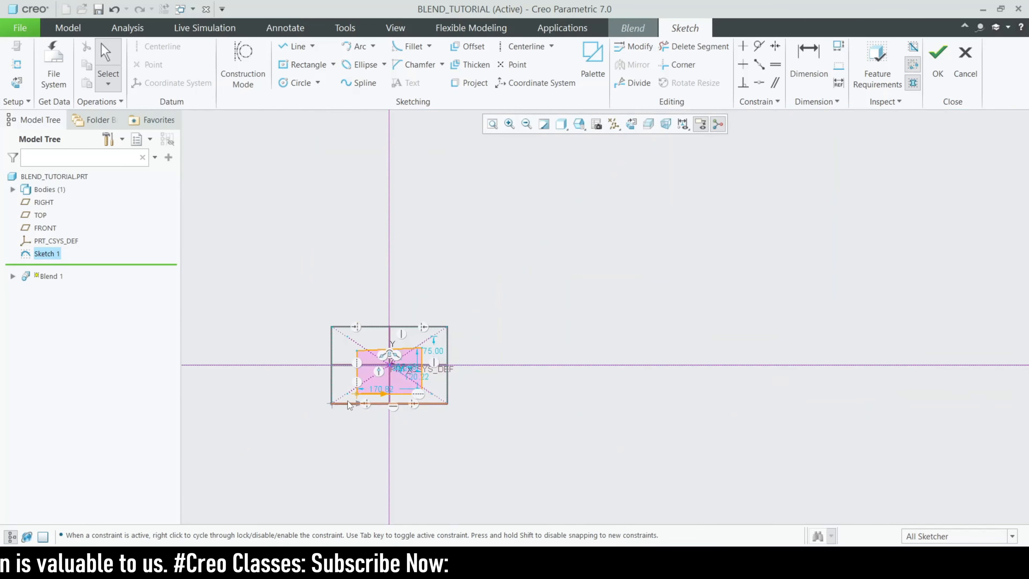
scroll(324, 399, "up", 2)
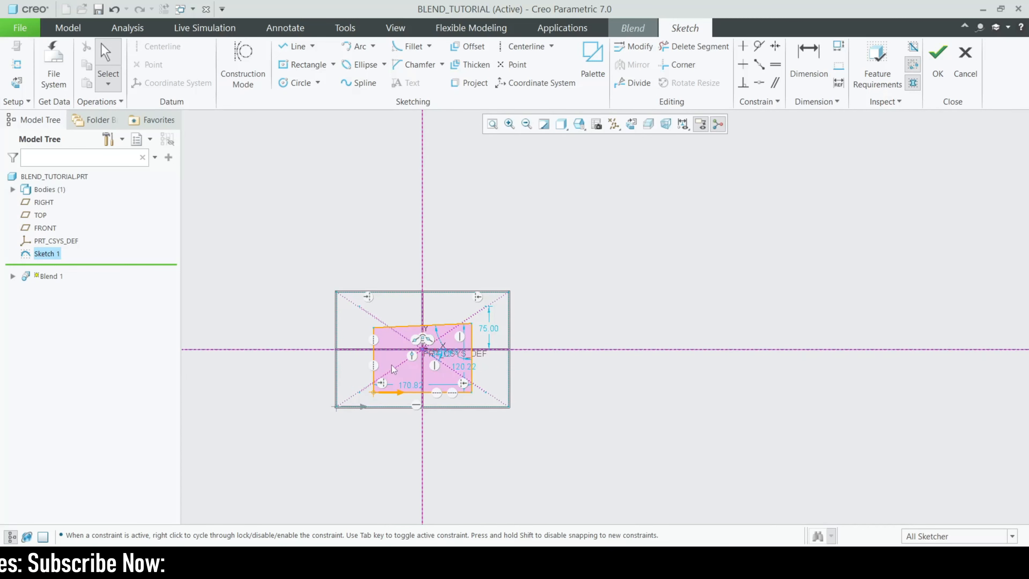
scroll(374, 400, "up", 4)
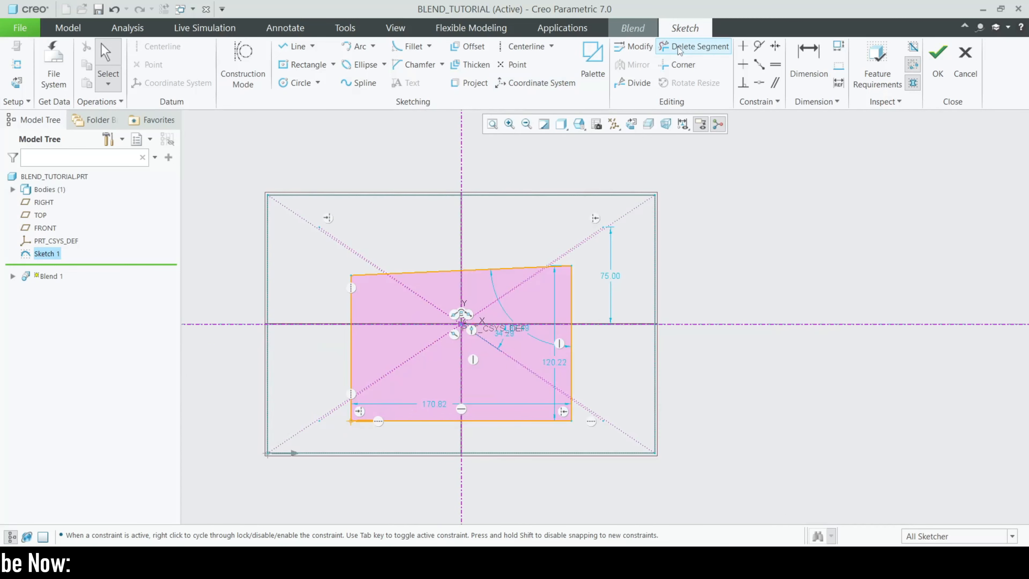
left_click(694, 46)
mouse_move(388, 433)
left_mouse_down()
mouse_move(373, 389)
mouse_move(475, 400)
mouse_move(573, 328)
mouse_move(596, 470)
left_mouse_up()
mouse_move(594, 259)
left_mouse_down()
mouse_move(450, 279)
mouse_move(568, 283)
mouse_move(366, 281)
left_mouse_up()
left_click_drag(340, 401, 343, 417)
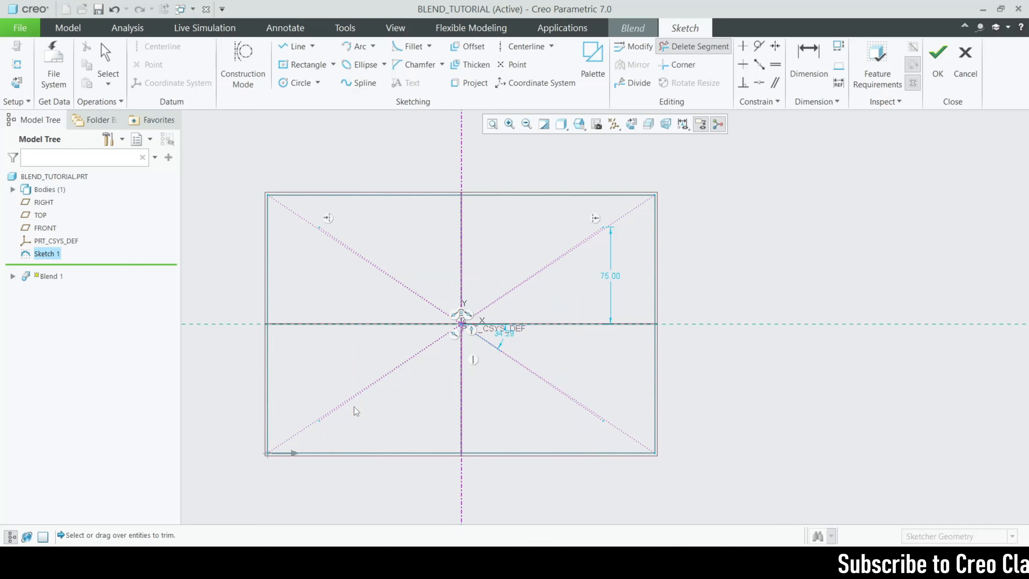
Draw a closed rectangle of lines about 154 by 150, starting upward from the lower-right corner, and accept the section sketch
left_click(293, 46)
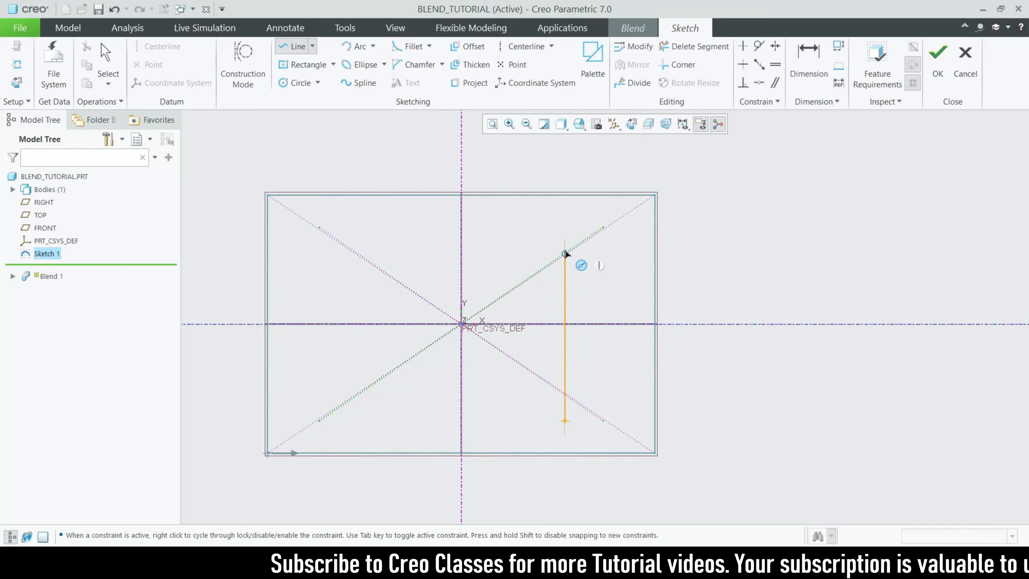
left_click(565, 227)
left_click(367, 227)
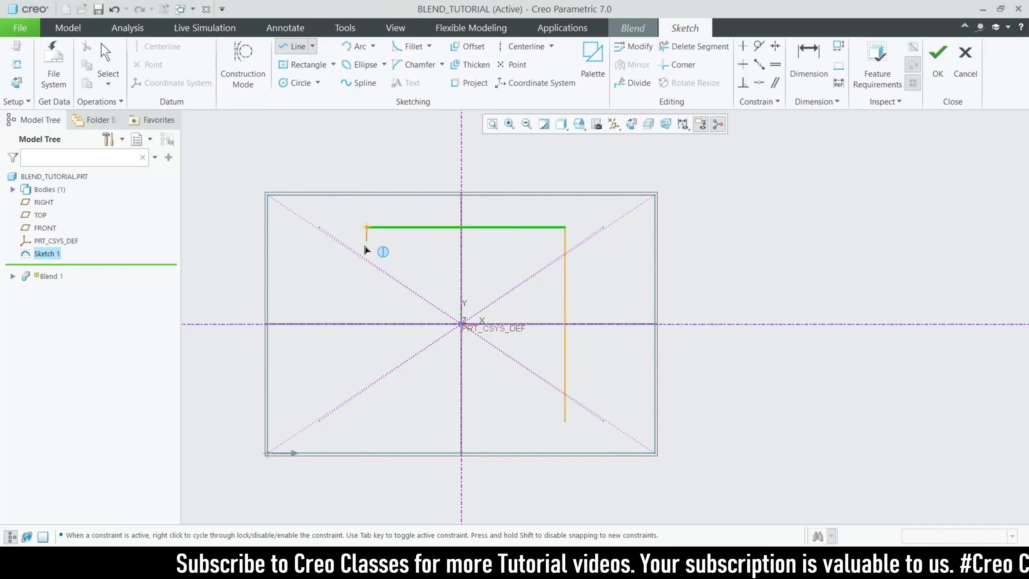
left_click(367, 420)
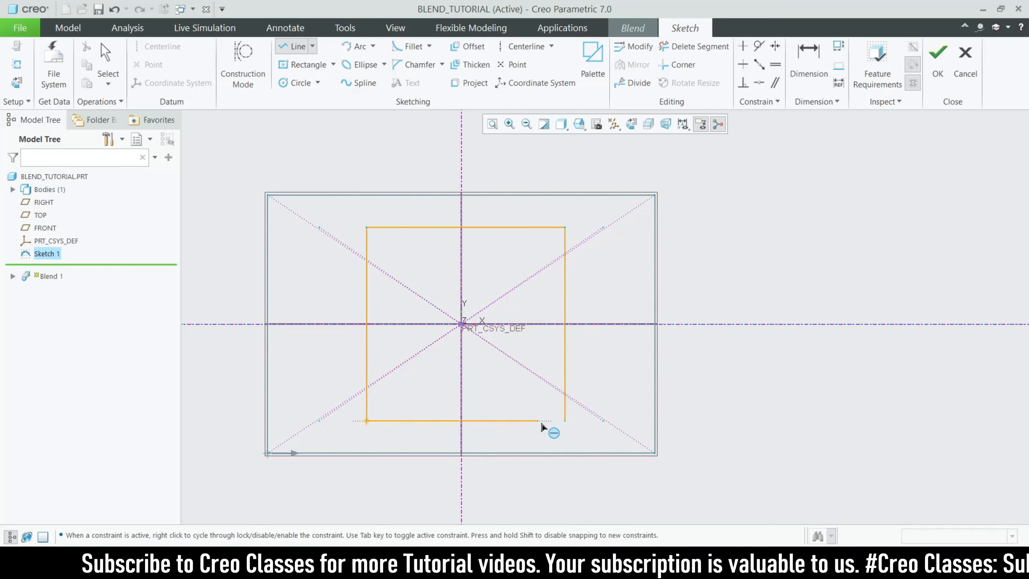
left_click(565, 421)
middle_click(765, 336)
middle_click(779, 335)
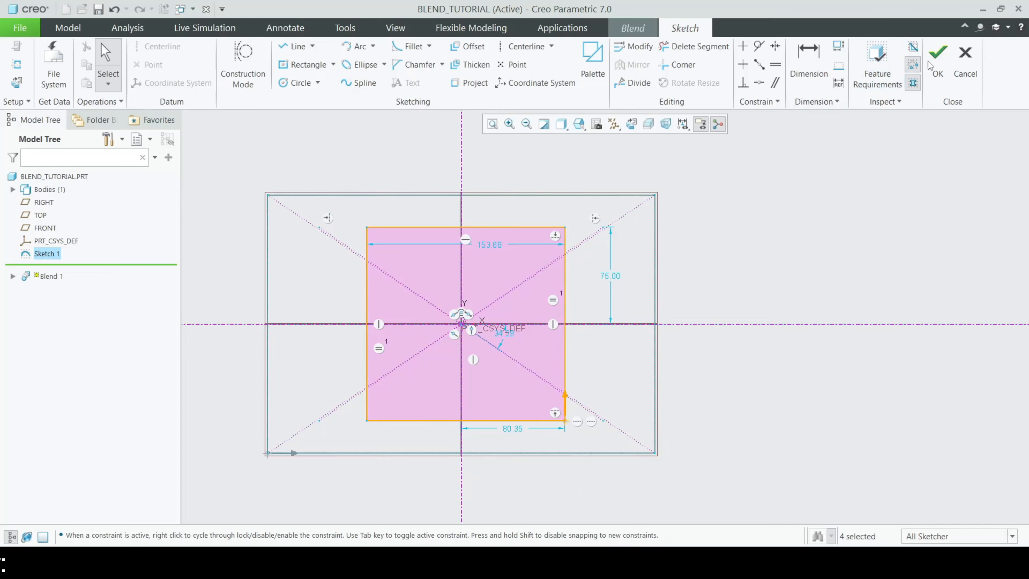
left_click(936, 61)
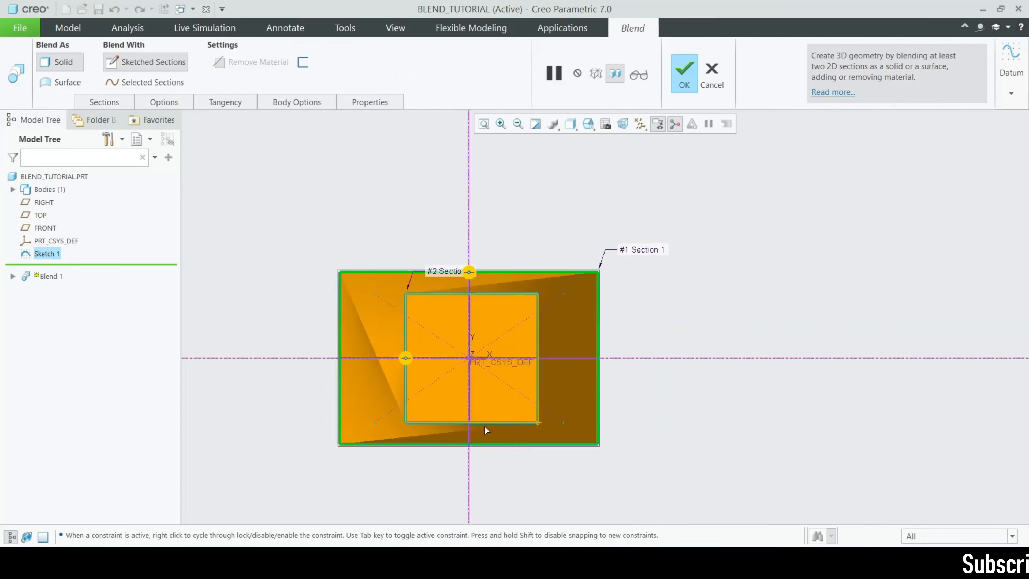
Examine from several sides how the blend runs between the start points of Section 1 and Section 2
middle_click_drag(487, 430, 436, 376)
scroll(417, 408, "down", 1)
scroll(432, 408, "up", 1)
scroll(534, 273, "down", 1)
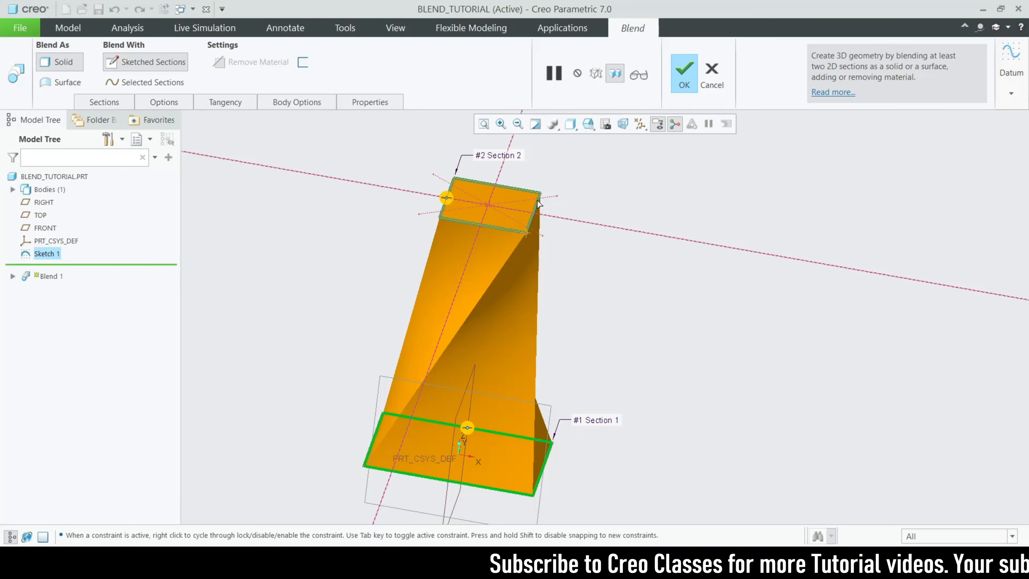
middle_click_drag(538, 204, 476, 410)
middle_click_drag(452, 274, 514, 476)
middle_click_drag(520, 345, 440, 419)
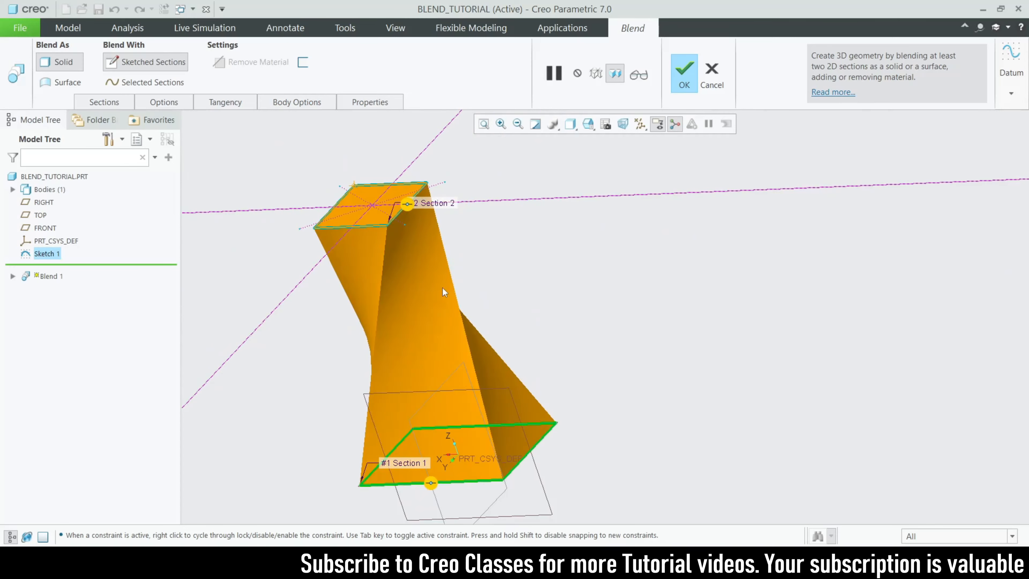
middle_click_drag(444, 291, 468, 324)
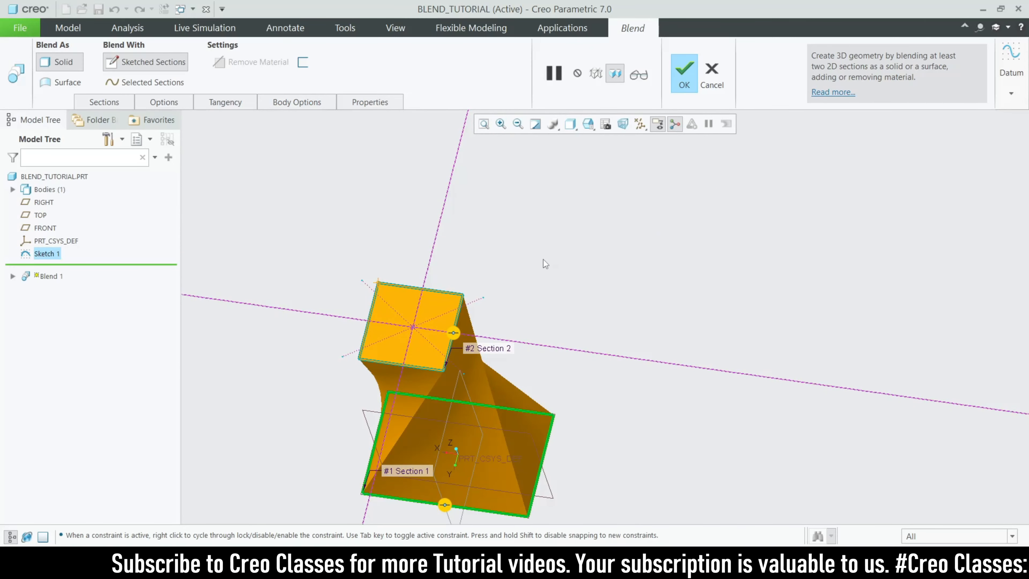
middle_click_drag(418, 298, 489, 287)
scroll(545, 370, "up", 1)
scroll(528, 353, "down", 1)
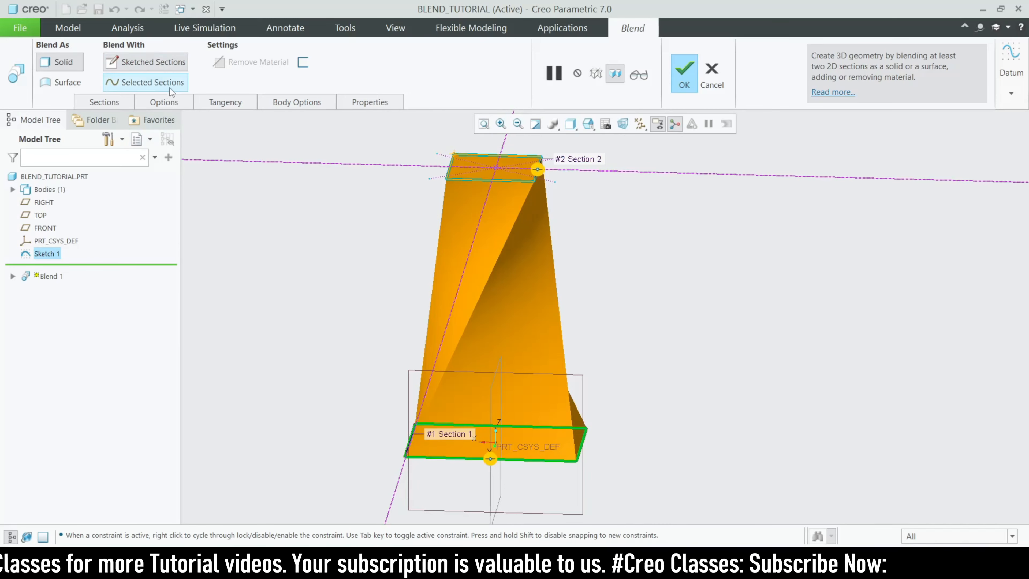
Reopen the Section 2 sketch in 2D orientation and delete its rectangular profile
left_click(104, 102)
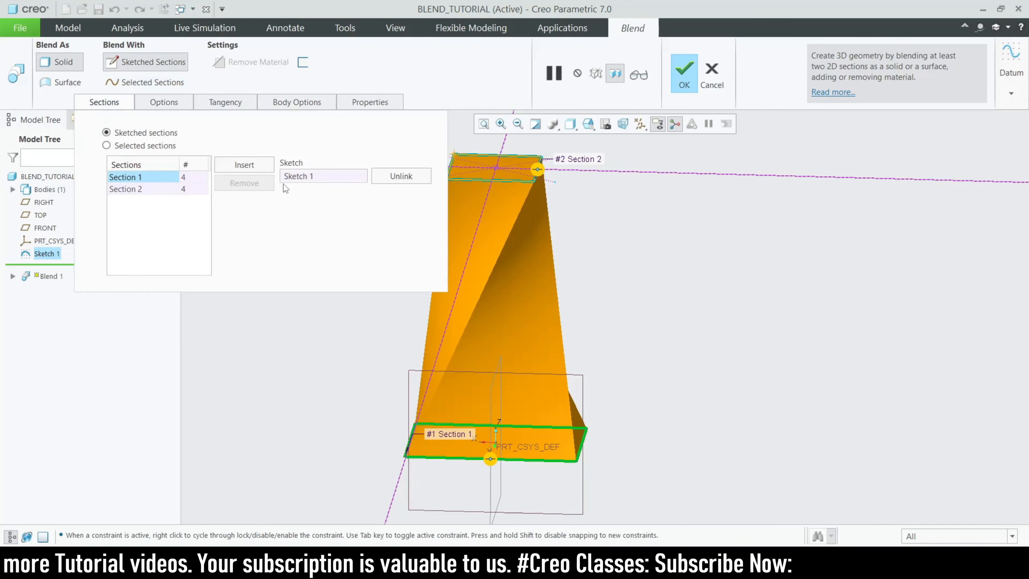
left_click(156, 189)
left_click(376, 230)
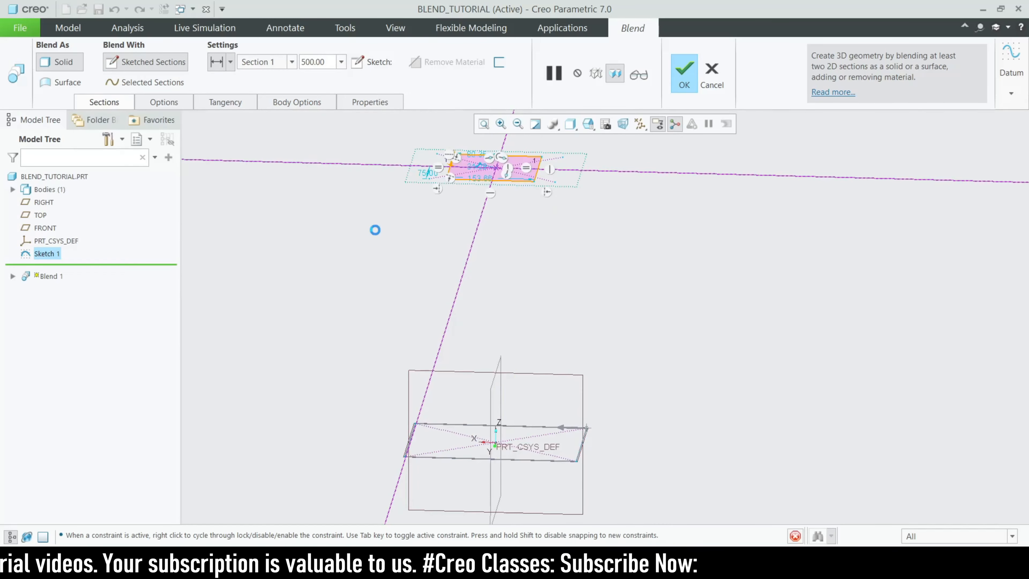
left_click(633, 125)
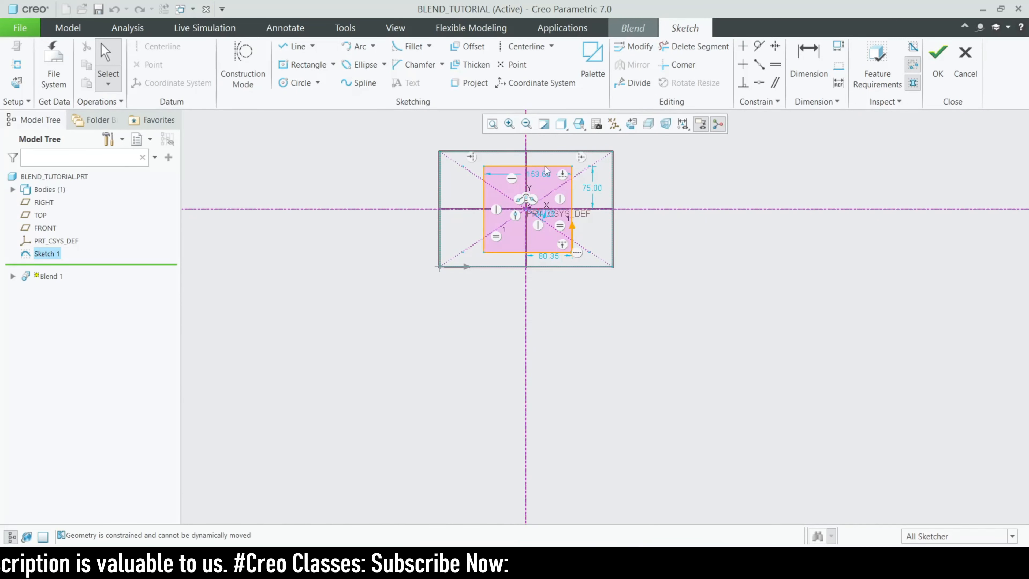
left_click_drag(572, 205, 567, 202)
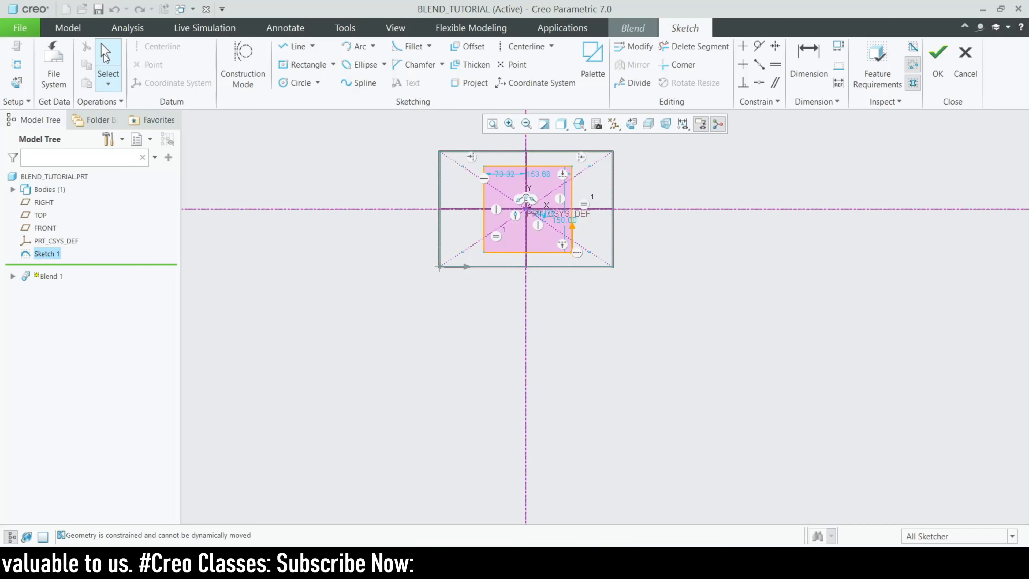
left_click_drag(478, 264, 587, 156)
key("Delete")
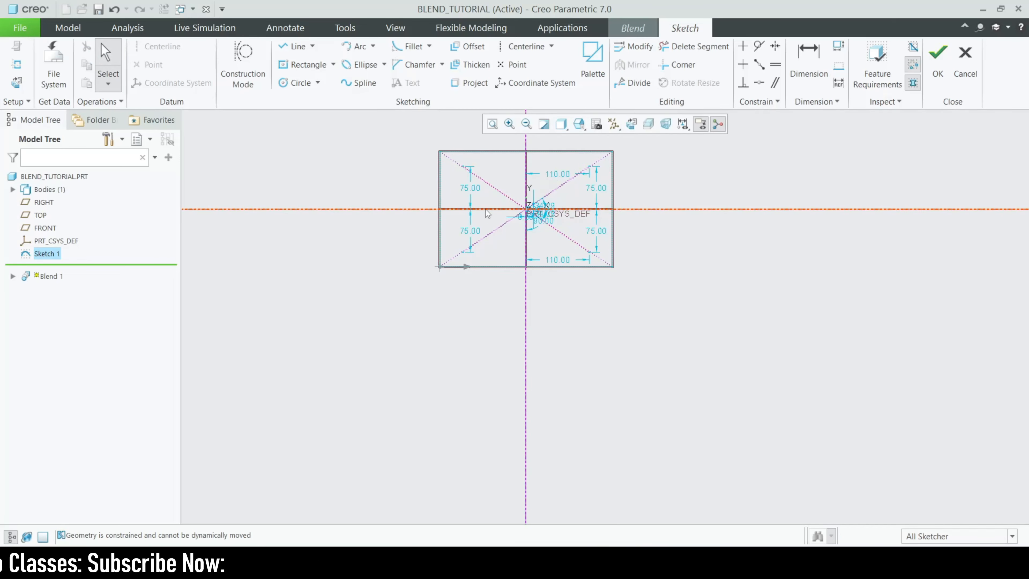
Draw a closed rectangle of lines about 50 high around the centre, starting downward from its upper-left corner, and accept the Section 2 sketch
scroll(486, 214, "down", 3)
left_click(295, 46)
scroll(530, 191, "down", 2)
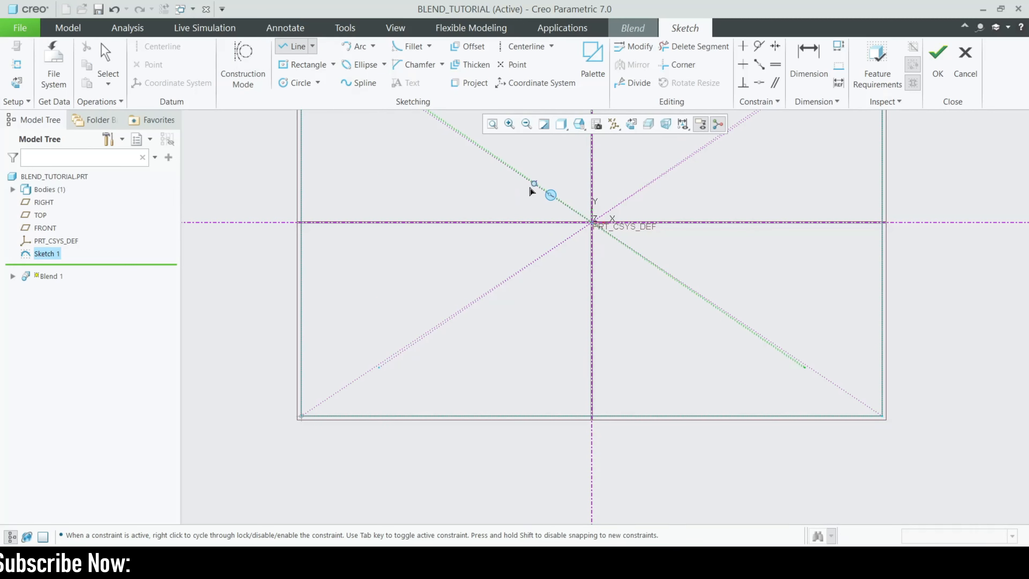
left_click(520, 270)
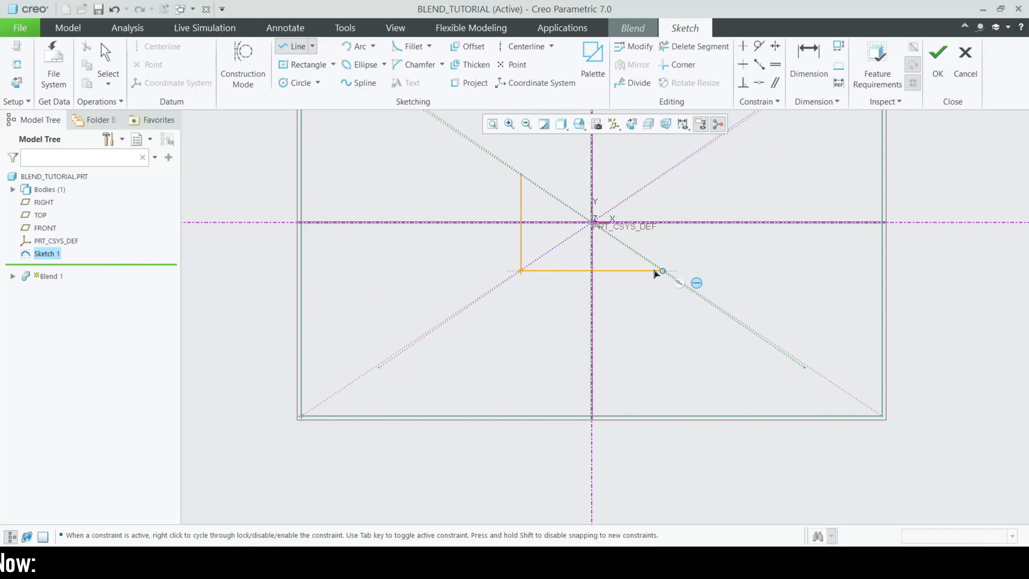
left_click(663, 175)
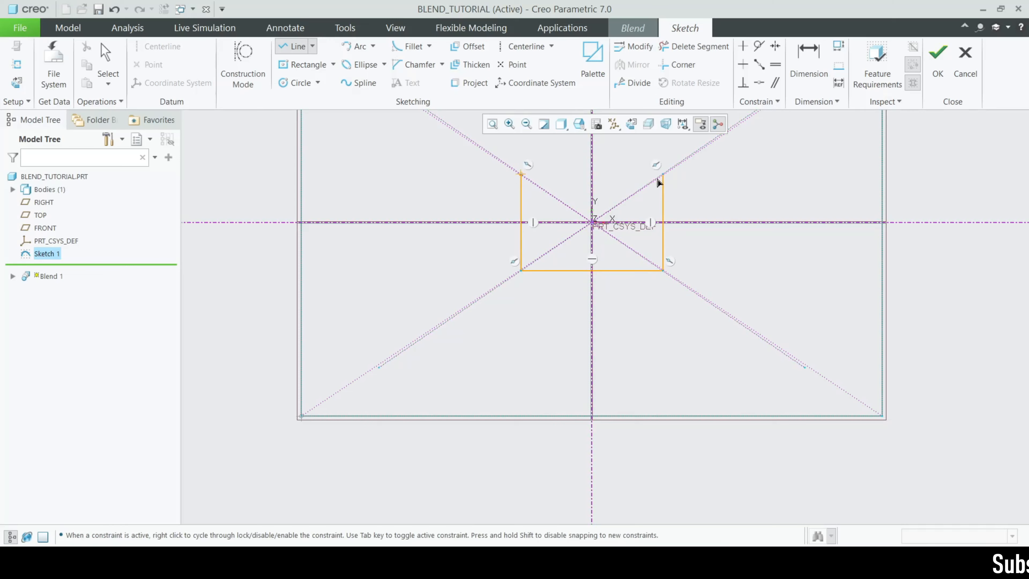
left_click(521, 174)
middle_click(808, 131)
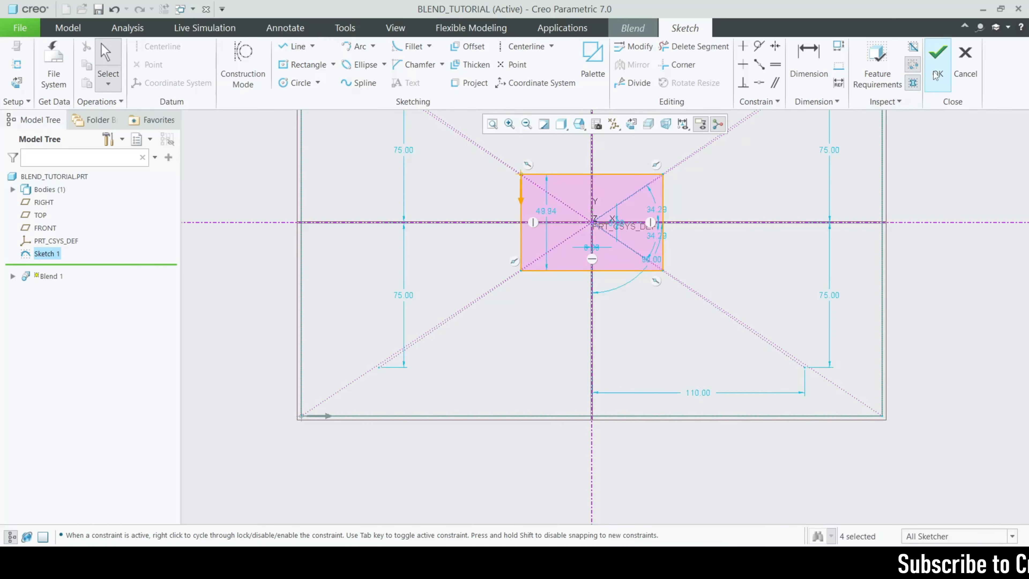
left_click(937, 56)
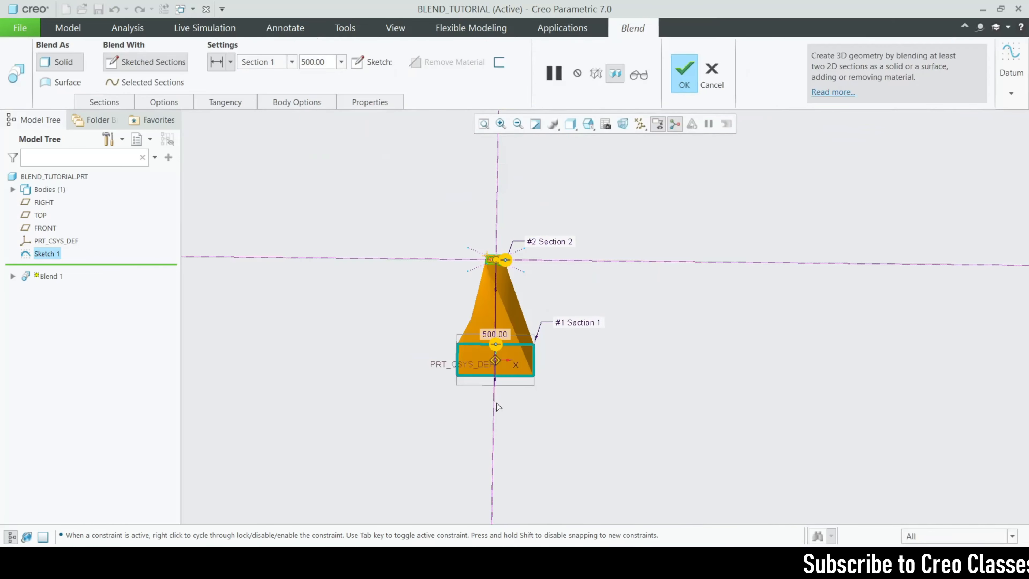
Display the model shaded with edges to inspect the twist between the sections, and accept the blend
mouse_move(526, 313)
middle_mouse_down()
mouse_move(451, 305)
mouse_move(479, 308)
mouse_move(533, 287)
mouse_move(463, 295)
mouse_move(509, 203)
middle_mouse_up()
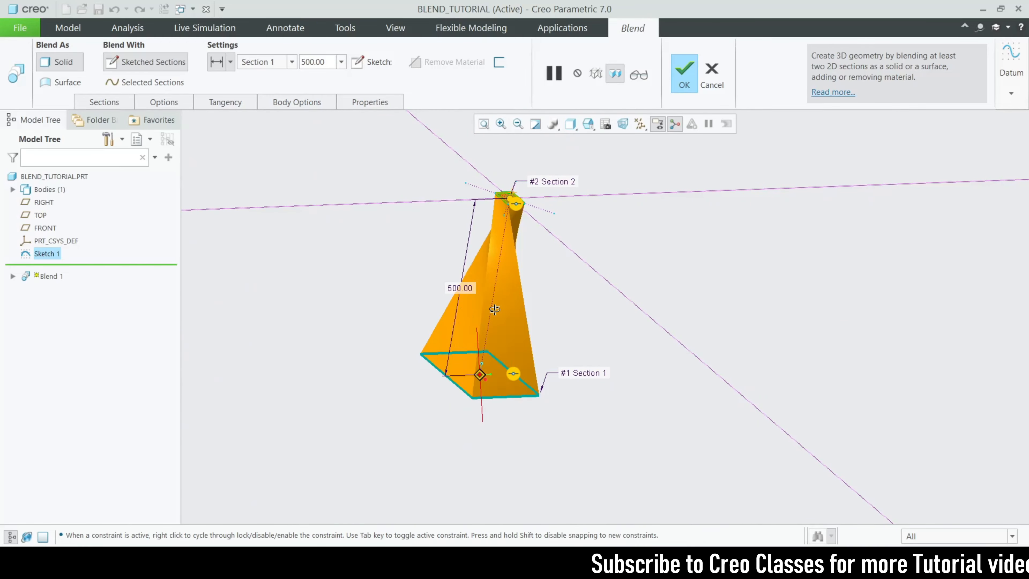
left_click(570, 123)
left_click(592, 154)
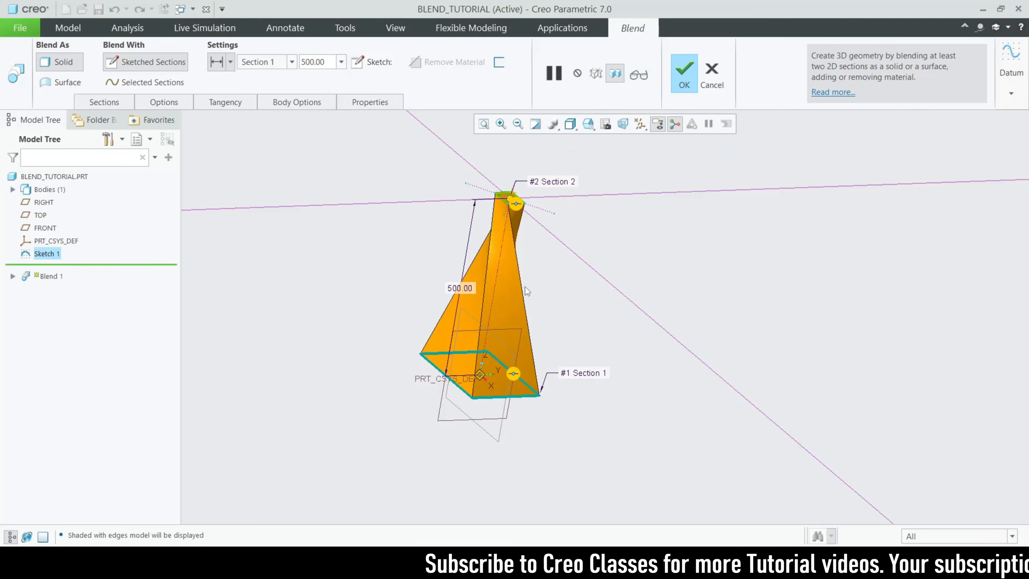
mouse_move(527, 292)
middle_mouse_down()
mouse_move(574, 288)
mouse_move(568, 322)
mouse_move(550, 332)
middle_mouse_up()
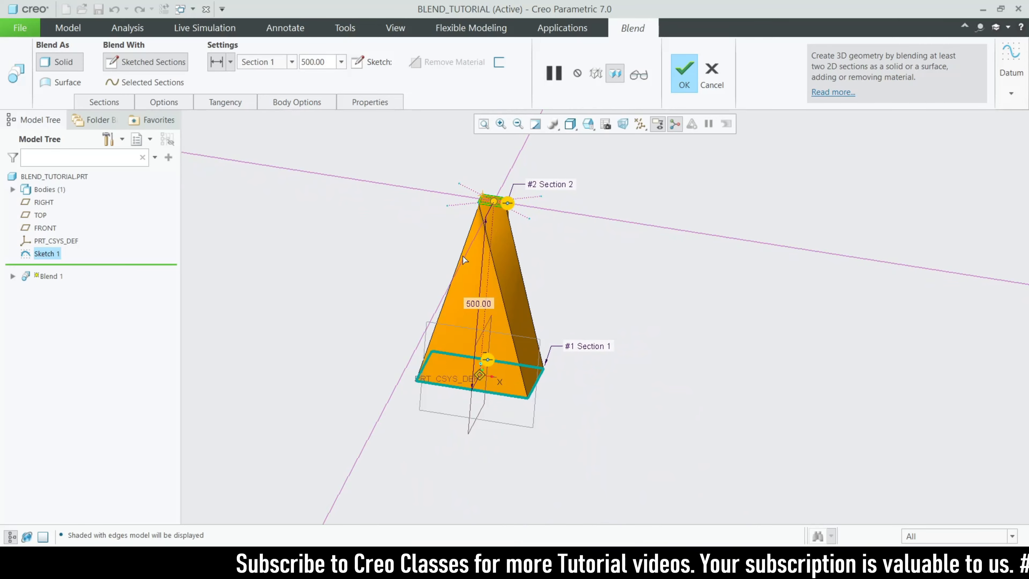
left_click(684, 84)
middle_click_drag(746, 322, 604, 373)
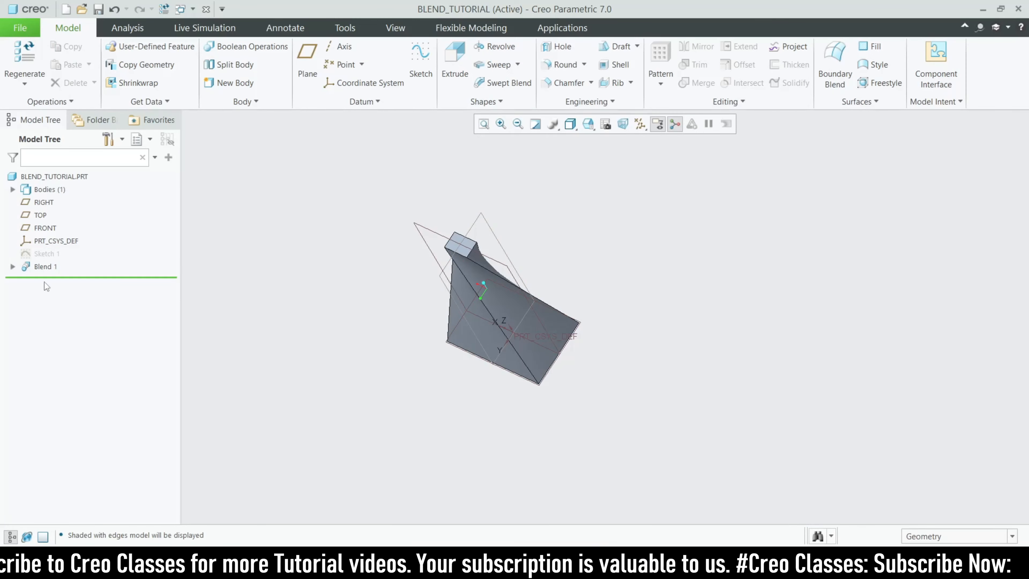
Expand Blend 1 to show its section sketches and reopen the feature for redefinition
left_click(12, 266)
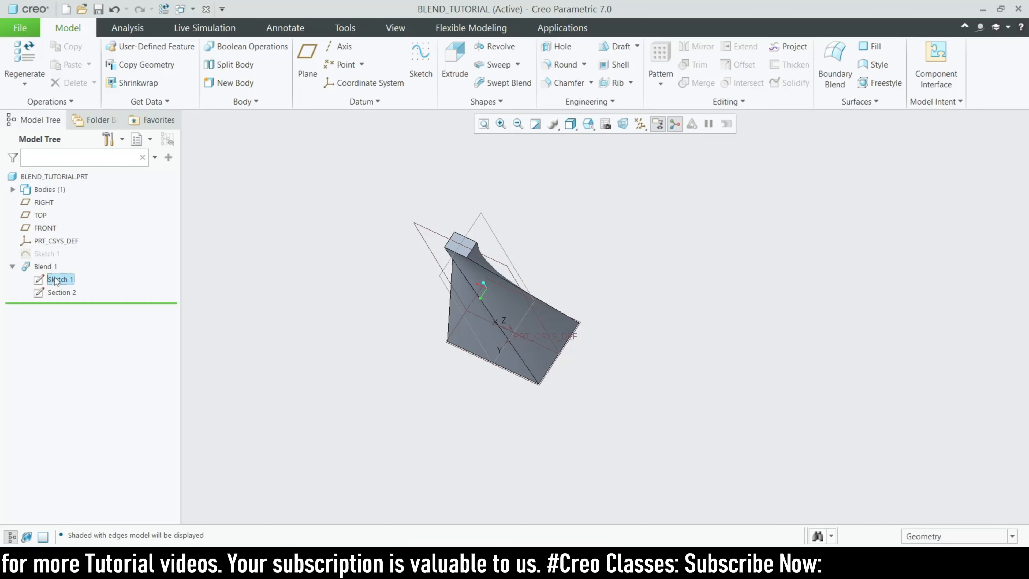
left_click(65, 293)
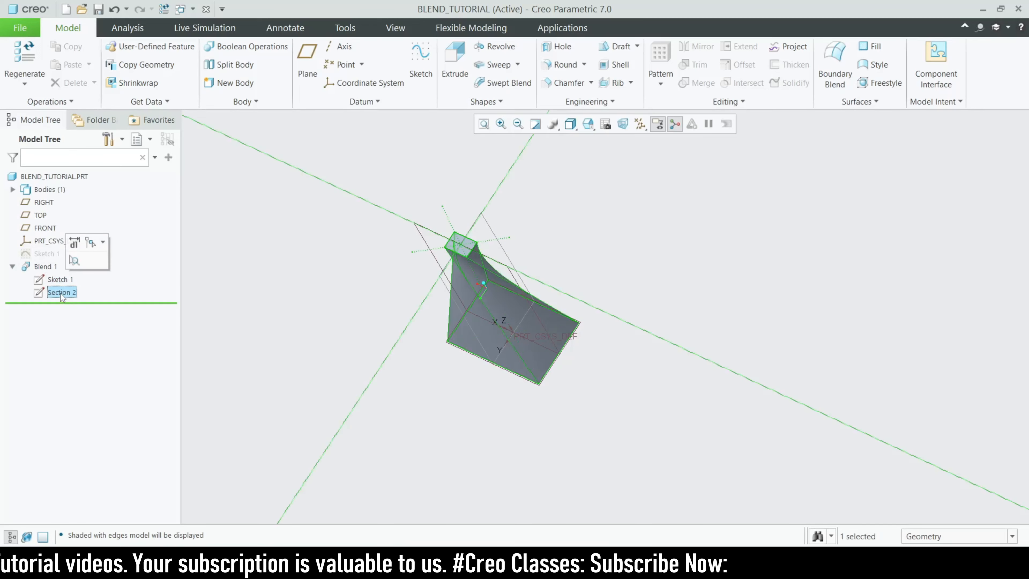
left_click(45, 266)
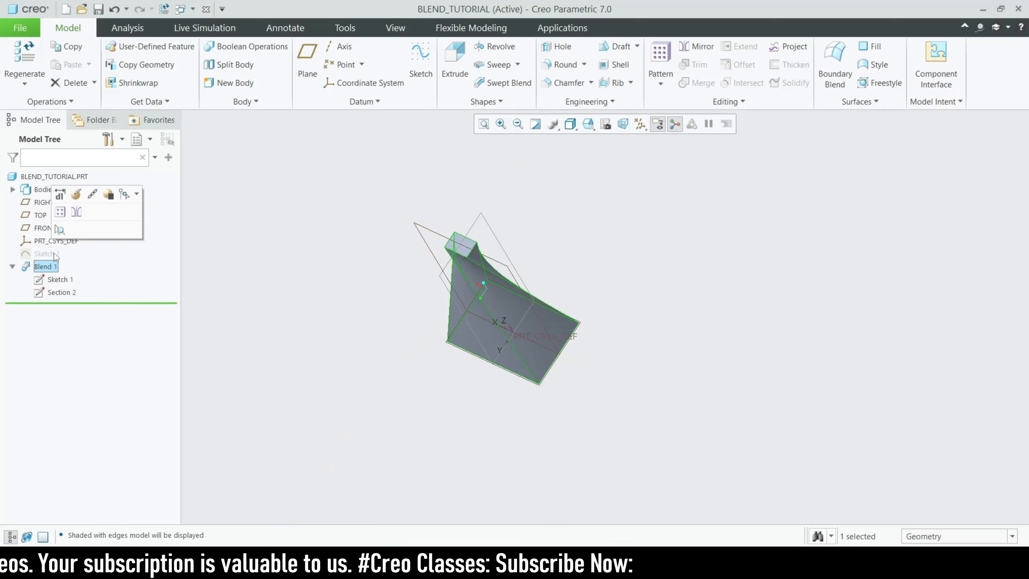
left_click(73, 194)
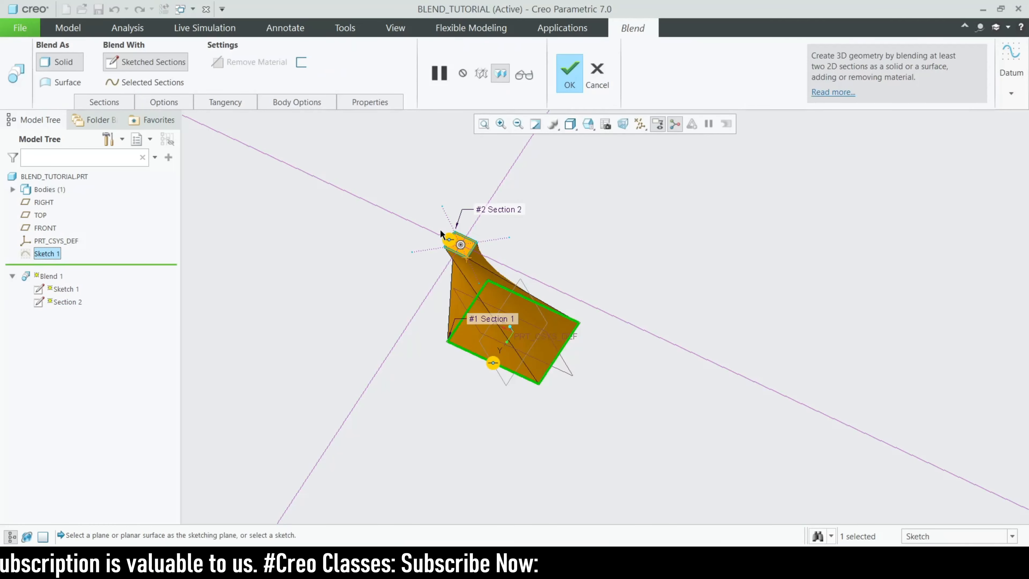
Insert a third sketched section into the blend after Section 2
middle_click_drag(430, 254, 509, 348)
scroll(508, 344, "down", 1)
scroll(499, 400, "up", 2)
middle_click_drag(499, 400, 493, 474)
scroll(513, 405, "up", 1)
scroll(509, 325, "down", 2)
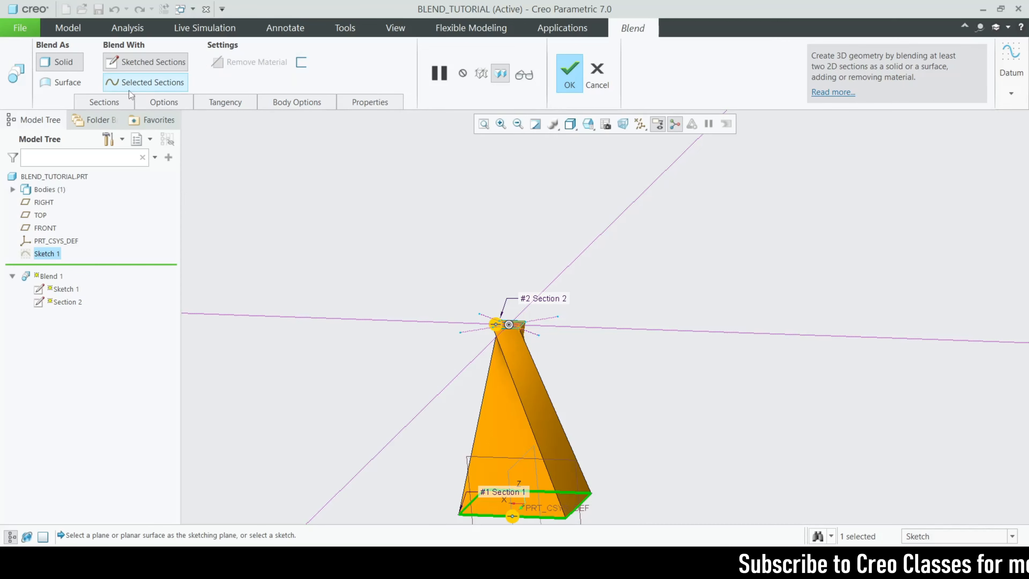
left_click(119, 102)
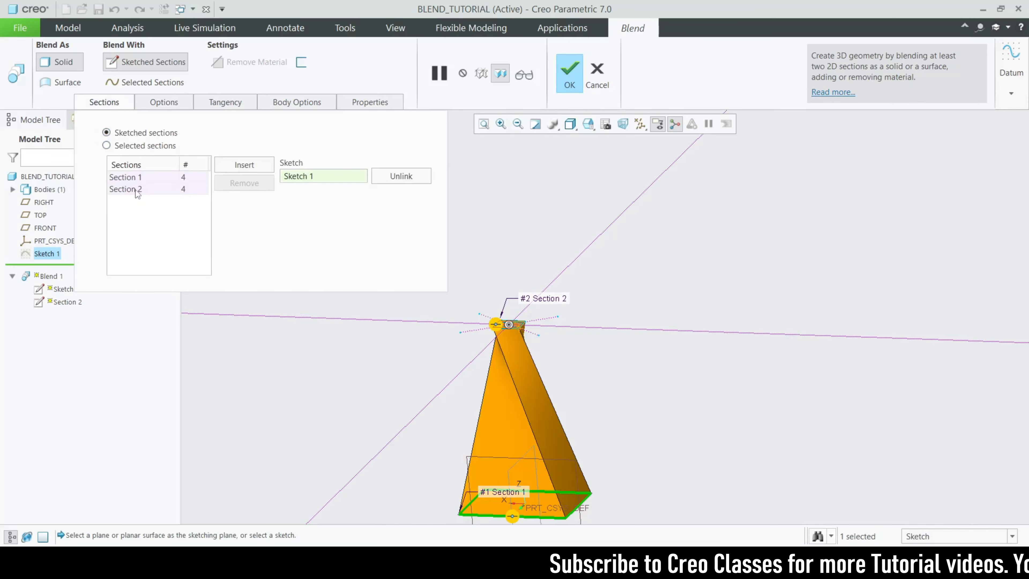
left_click(261, 167)
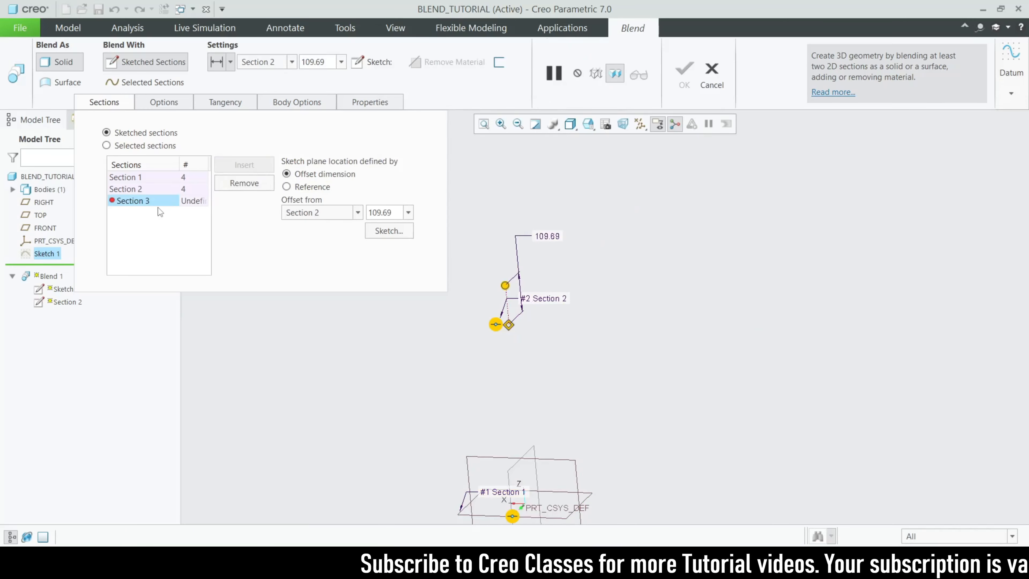
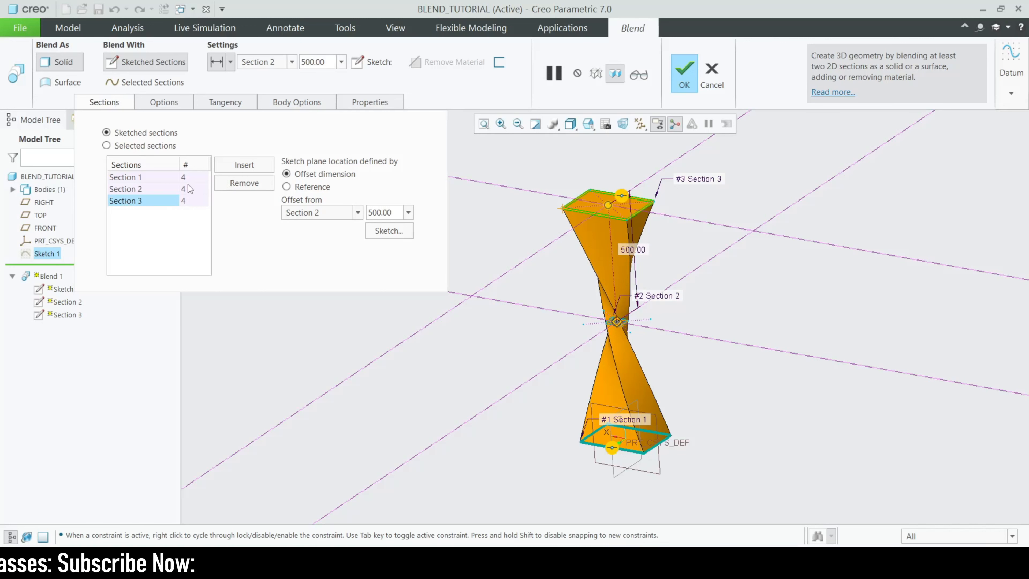
Review the Section 2 and Section 3 definitions and examine how the smooth blended surfaces pass through Section 2
left_click(165, 189)
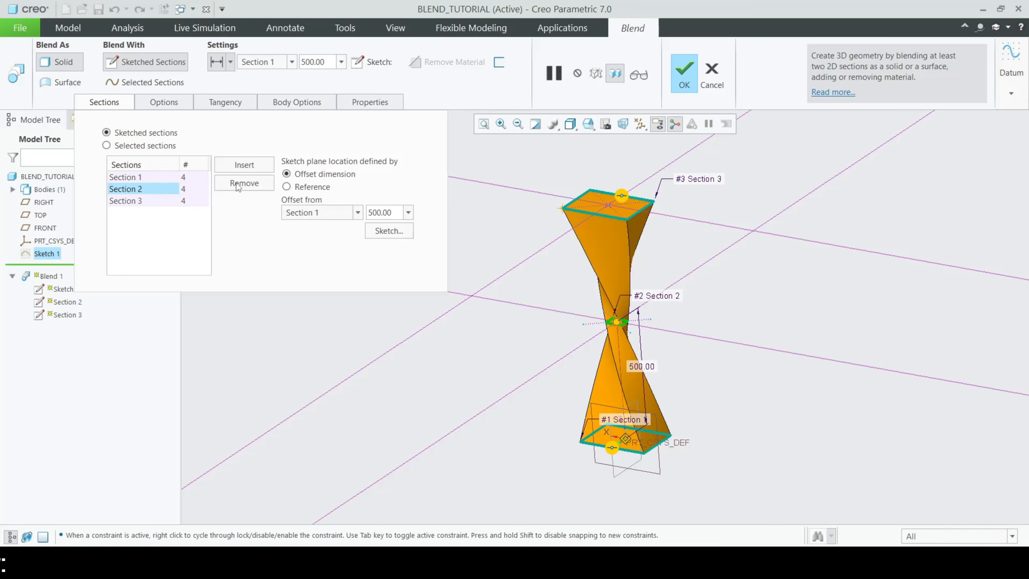
left_click(160, 203)
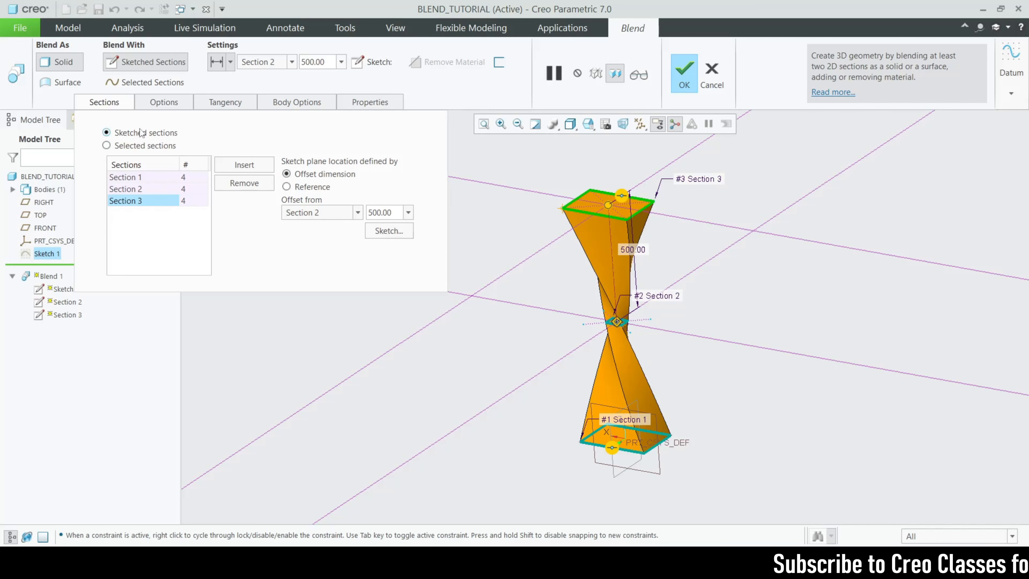
left_click(151, 103)
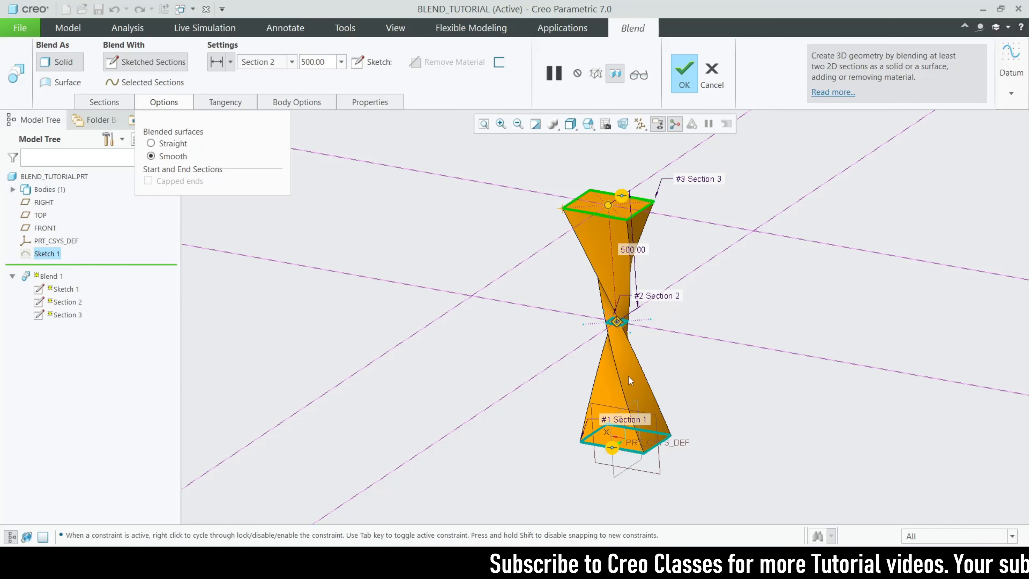
scroll(629, 380, "down", 5)
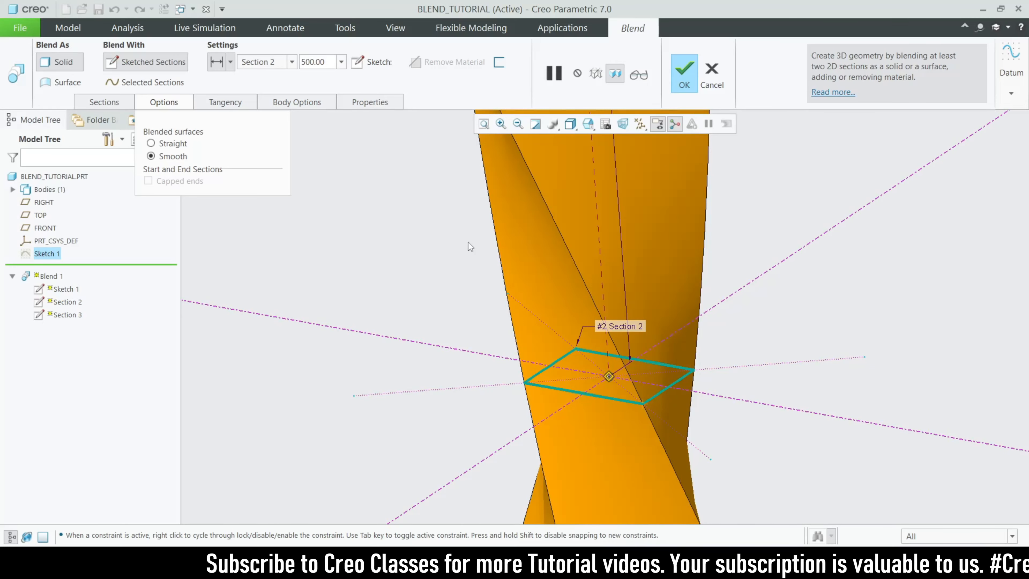
scroll(470, 247, "up", 3)
middle_click_drag(470, 247, 671, 260)
scroll(530, 254, "up", 2)
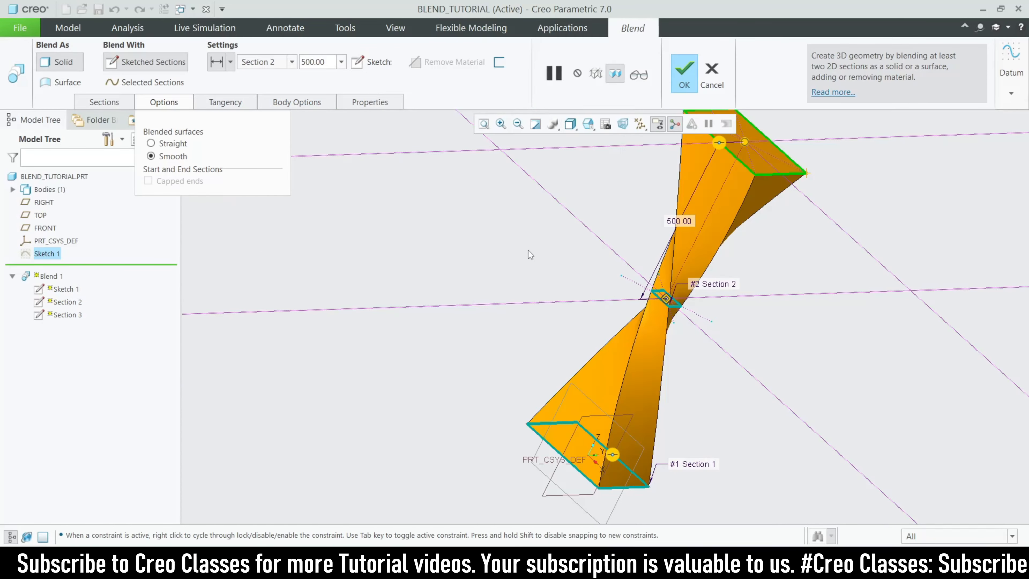
Set the blended surfaces to Straight, examine the transition at Section 2, and return the option to Smooth
left_click(151, 143)
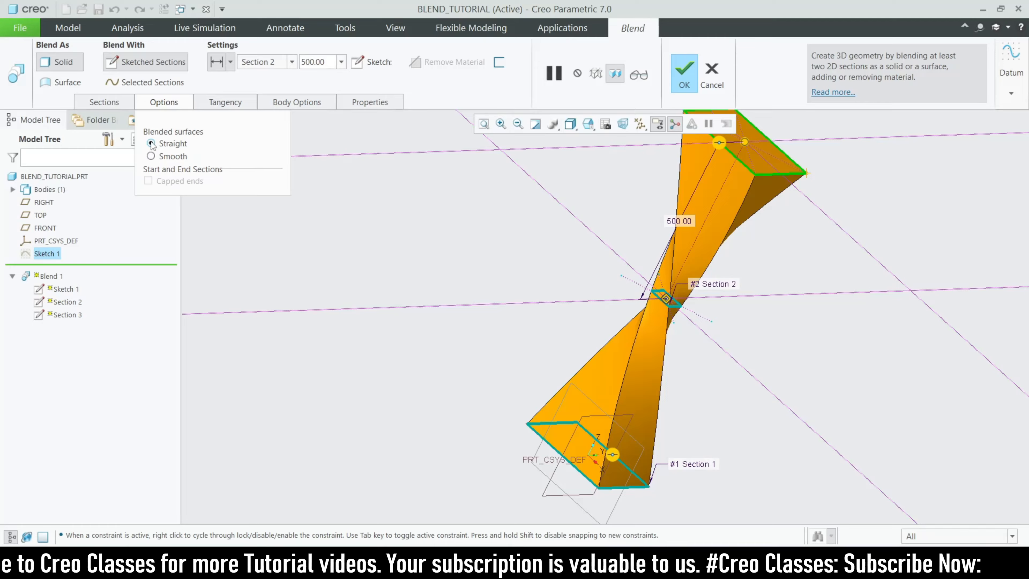
middle_click_drag(614, 473, 646, 462)
scroll(634, 262, "down", 6)
middle_click_drag(659, 323, 588, 315)
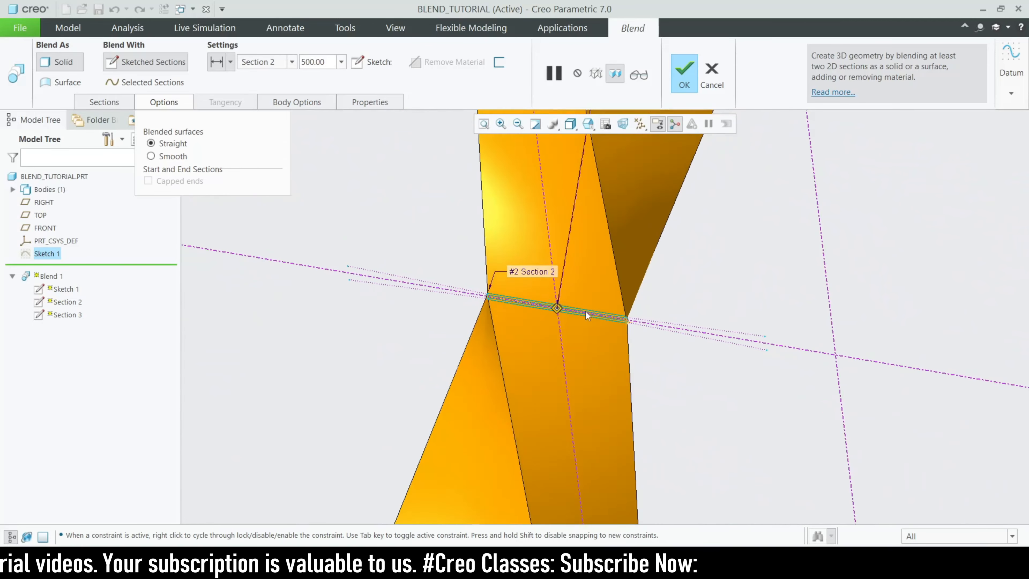
scroll(592, 300, "up", 5)
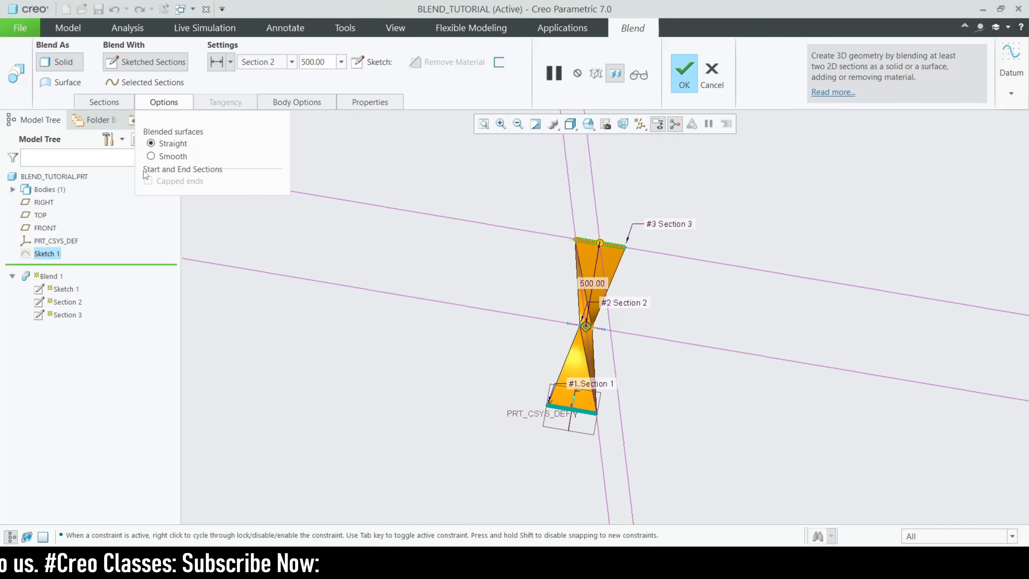
left_click(151, 156)
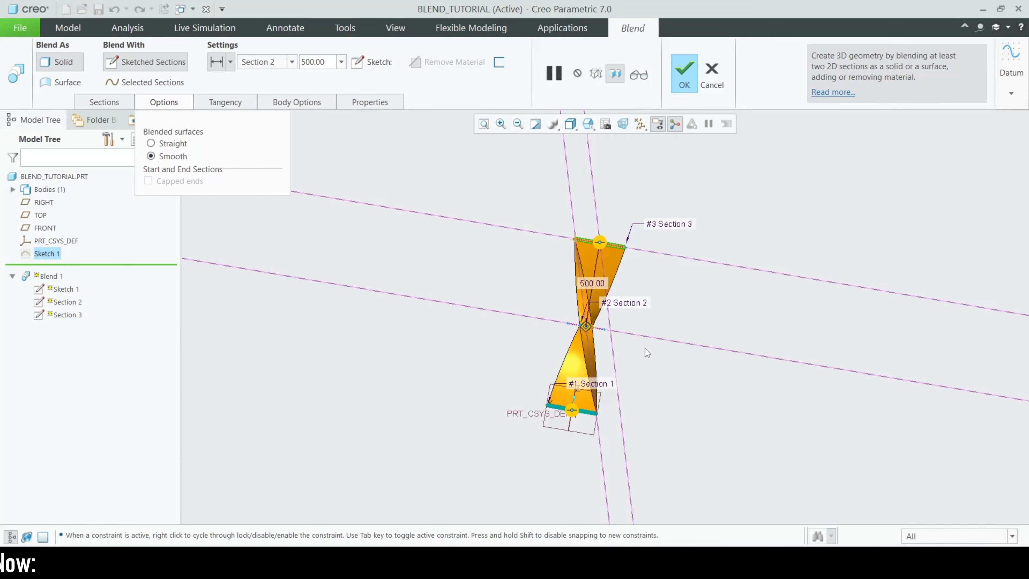
middle_click_drag(607, 396, 536, 377)
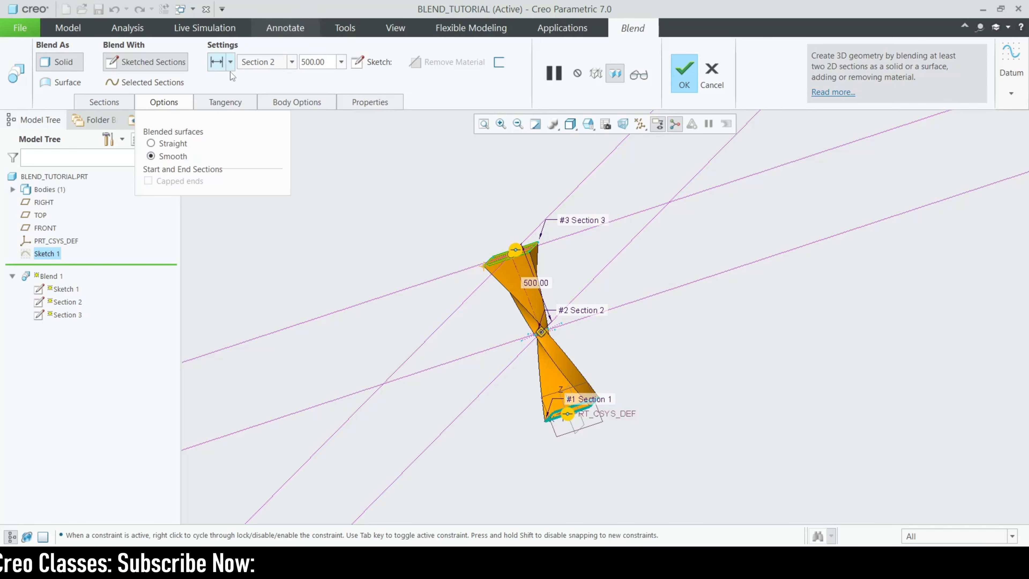
Review the blend's tangency conditions, body options, feature name and section definitions
left_click(231, 101)
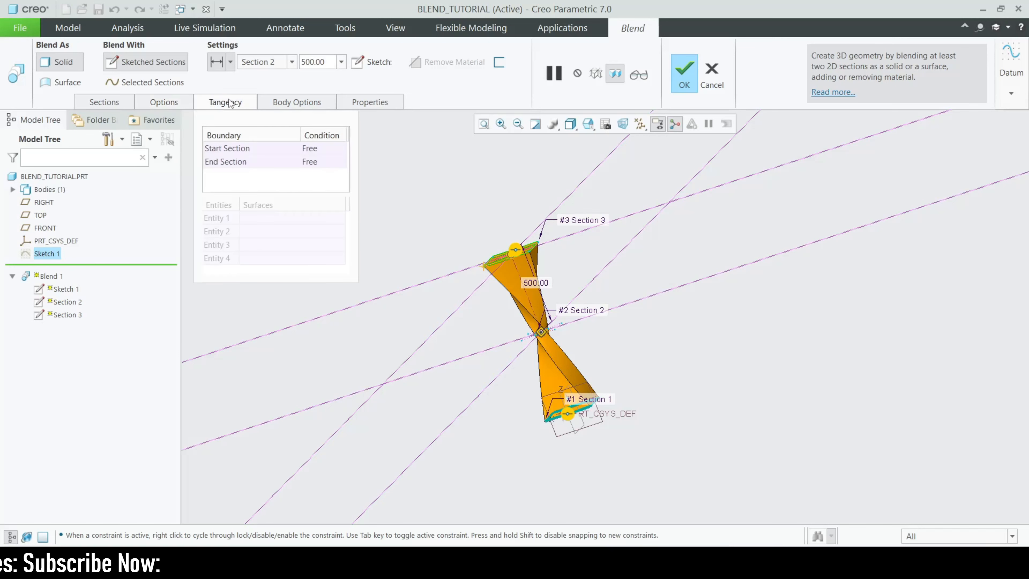
left_click(296, 103)
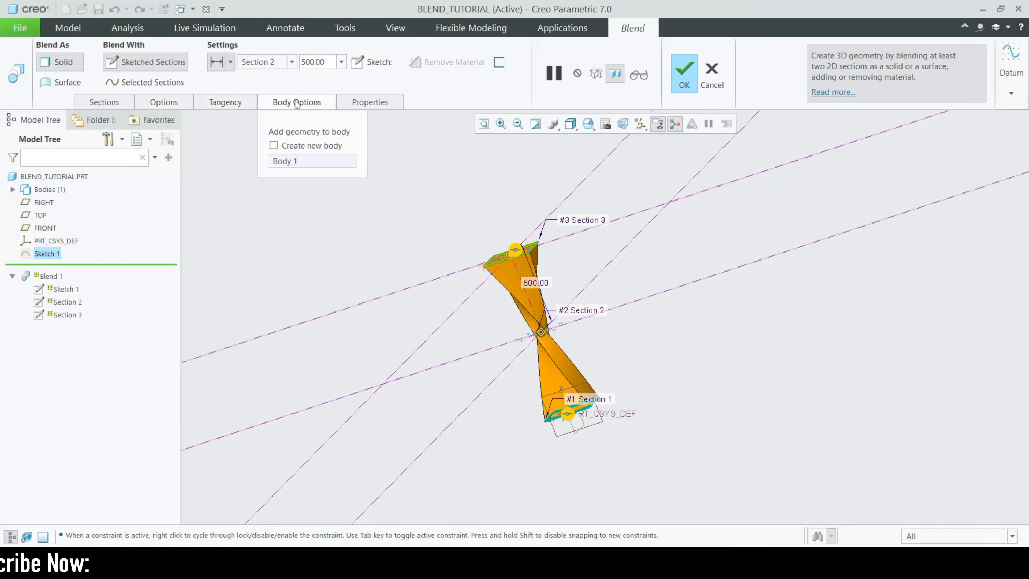
left_click(362, 101)
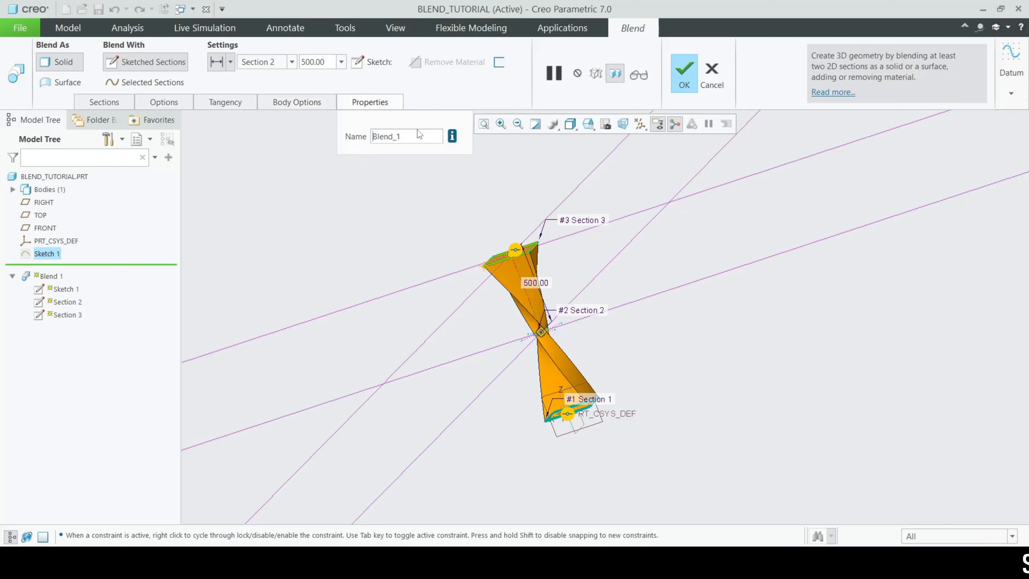
left_click(358, 104)
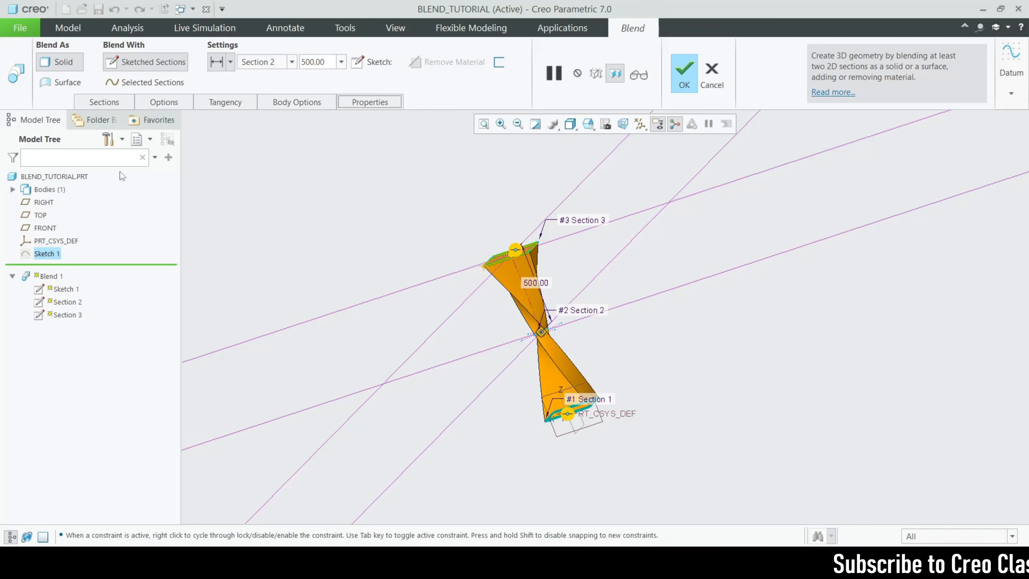
left_click(110, 104)
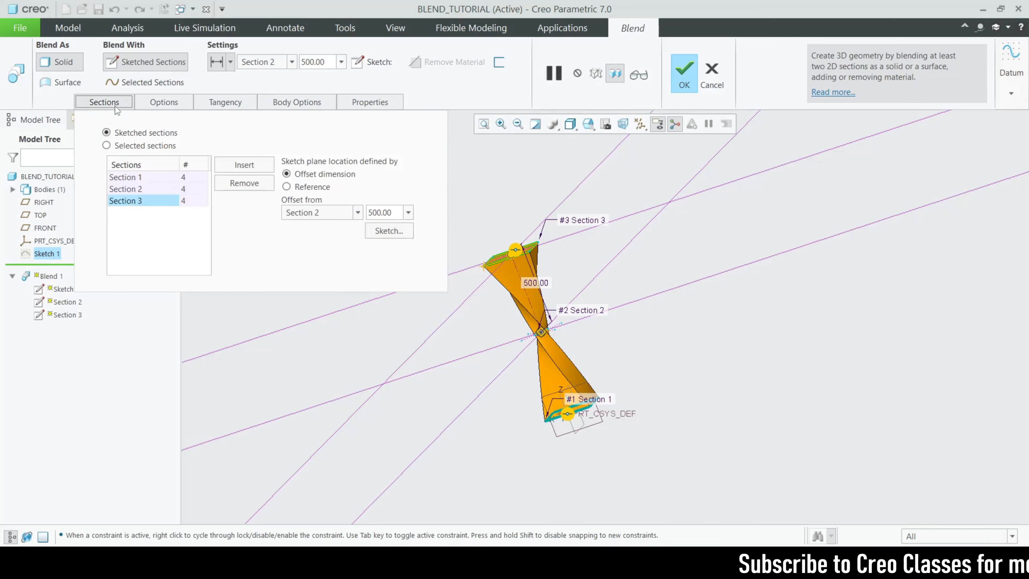
left_click(116, 106)
Switch the blend to a surface, inspect its open ends, and switch it back to a solid
left_click(61, 82)
scroll(489, 335, "up", 6)
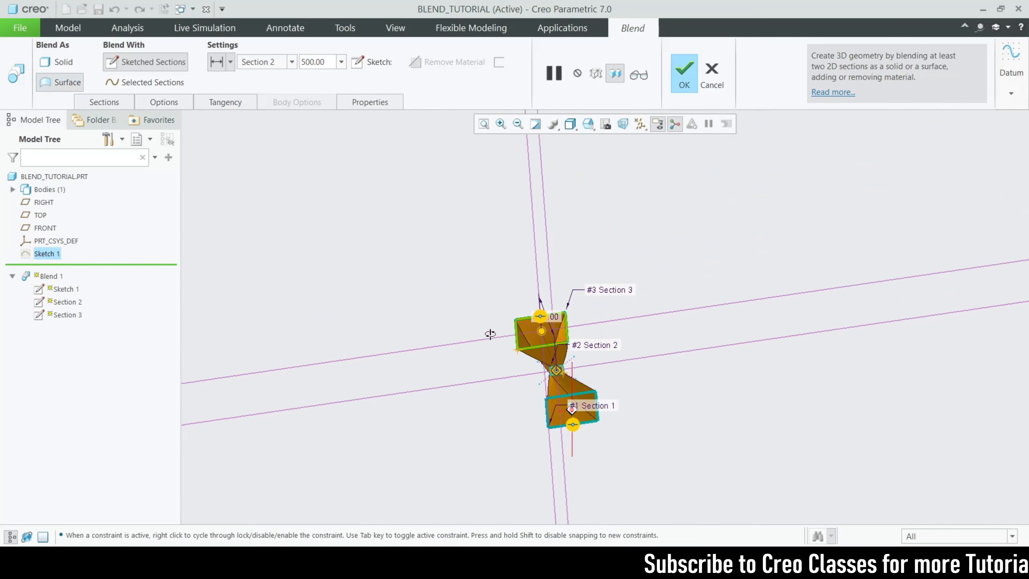
middle_click_drag(454, 343, 422, 278)
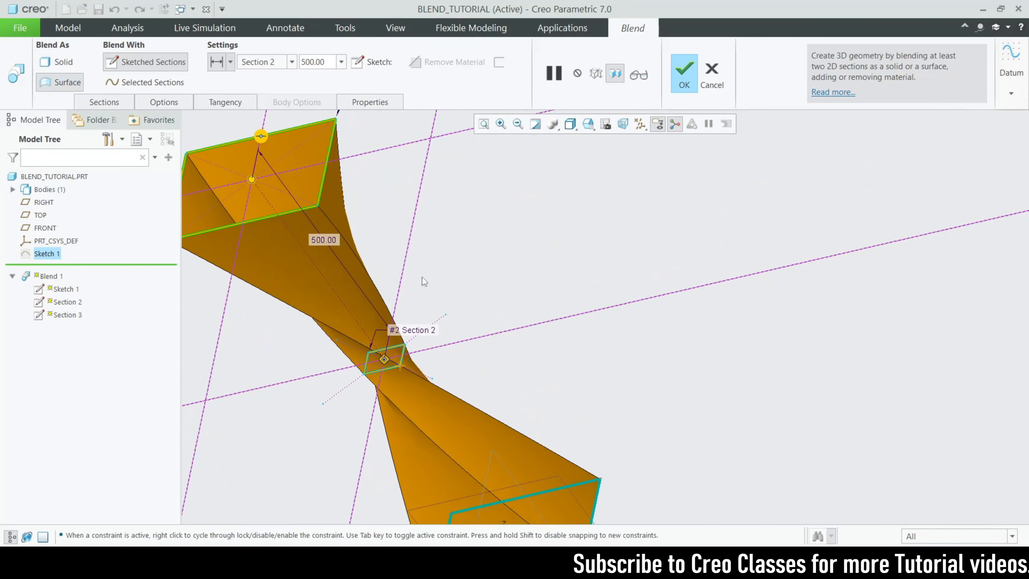
left_click(66, 63)
scroll(389, 251, "up", 5)
scroll(288, 227, "down", 3)
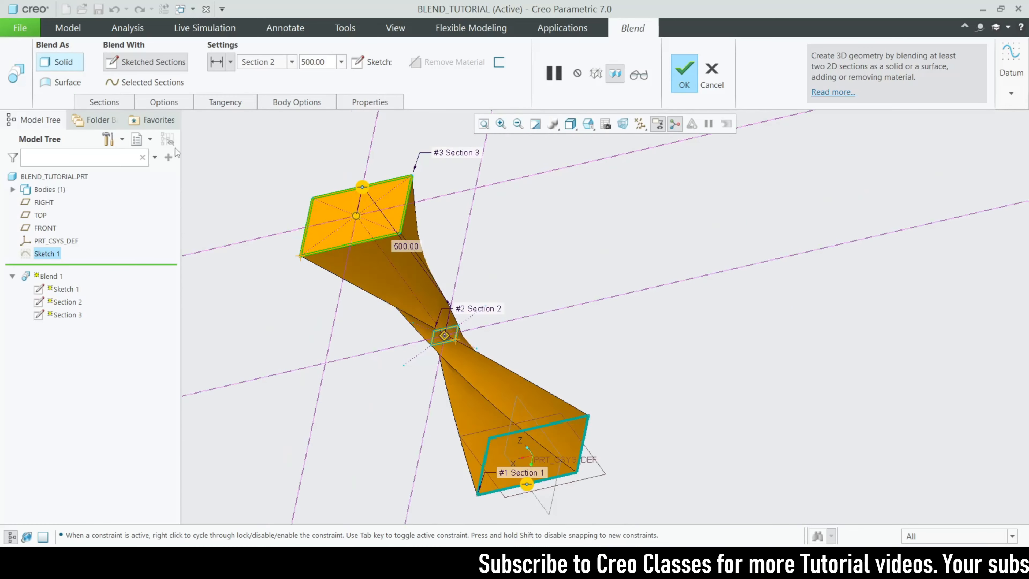
Review the blend's offset type, the choice of section to offset from, and the section definitions
left_click(231, 61)
left_click(290, 157)
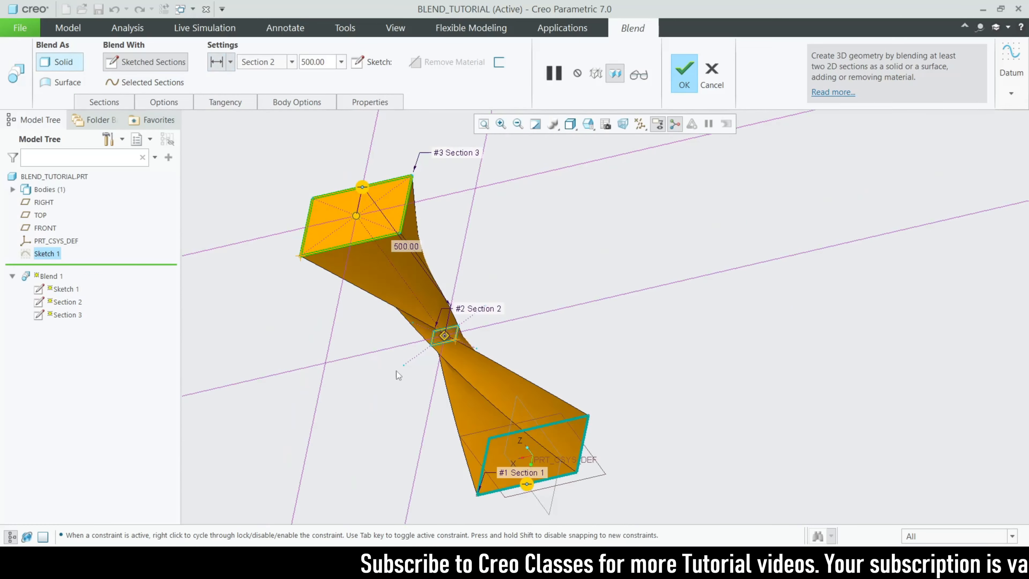
left_click(231, 62)
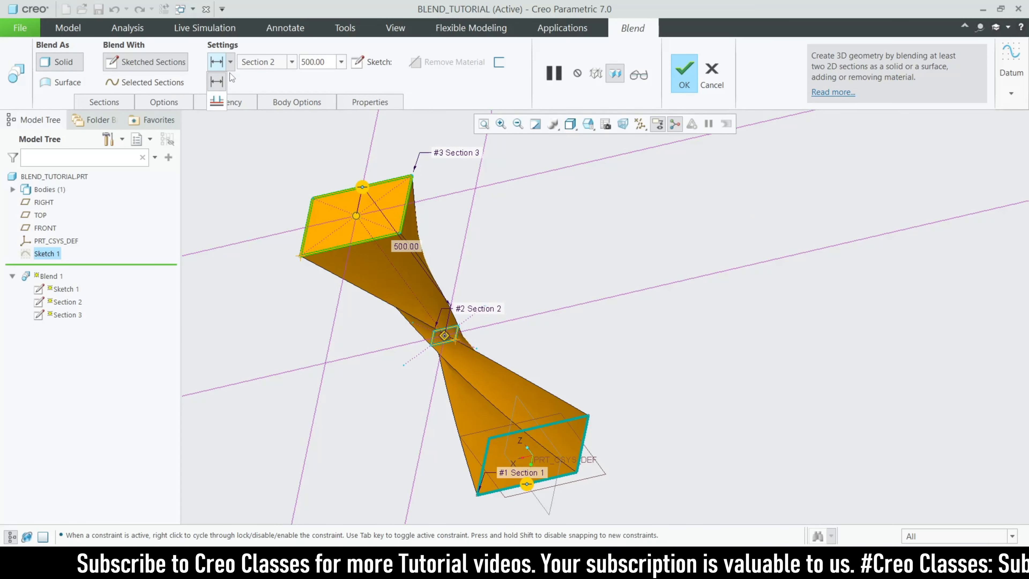
left_click(233, 66)
left_click(292, 61)
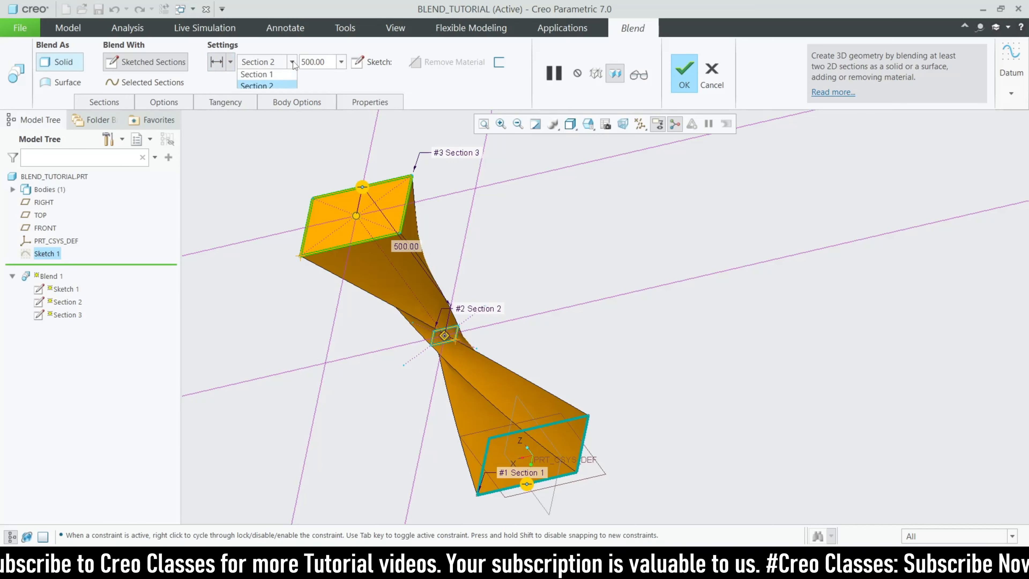
left_click(112, 104)
left_click(112, 103)
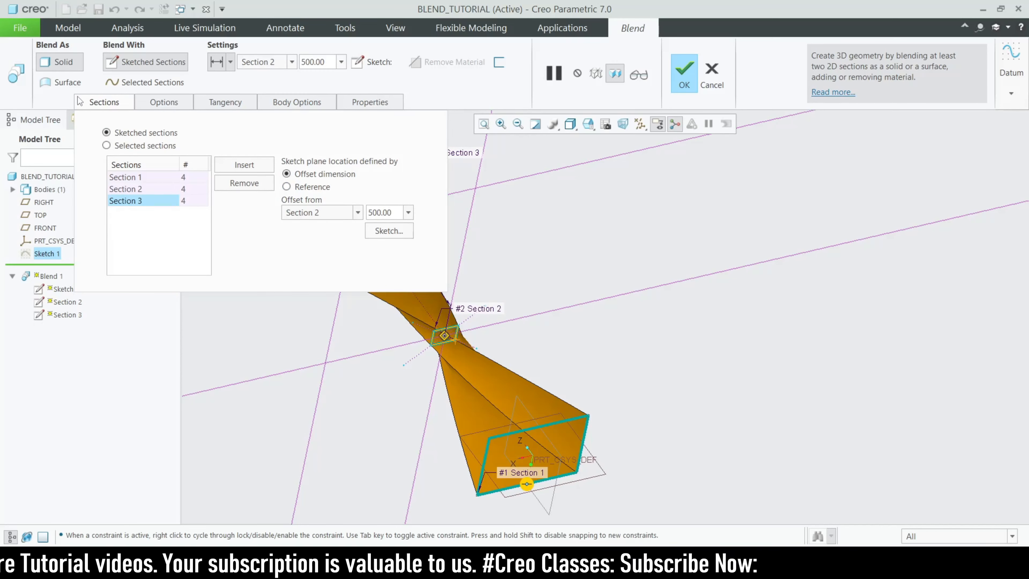
left_click(86, 104)
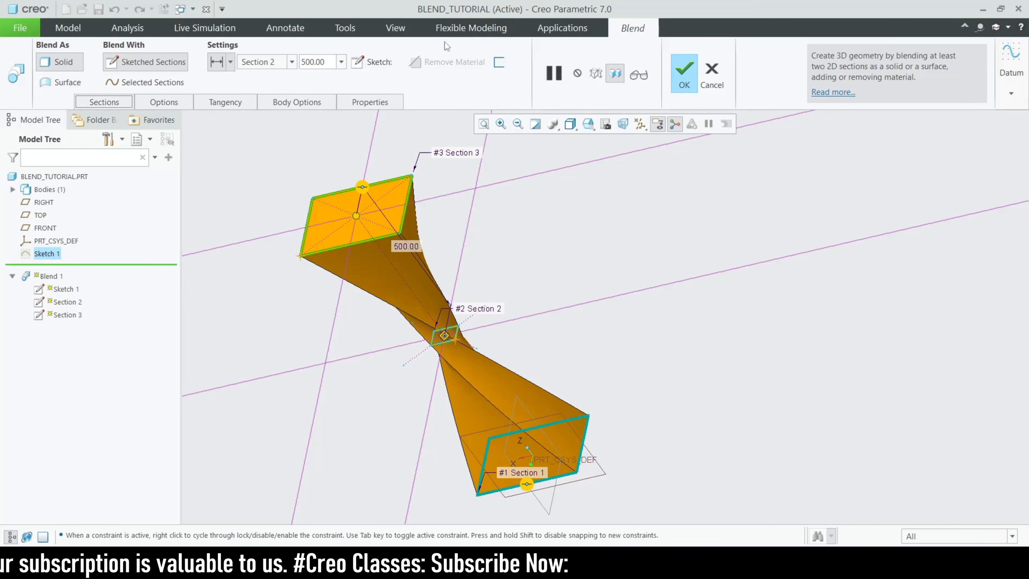
Make the blend a thin-walled feature with a wall thickness of 10
left_click(498, 63)
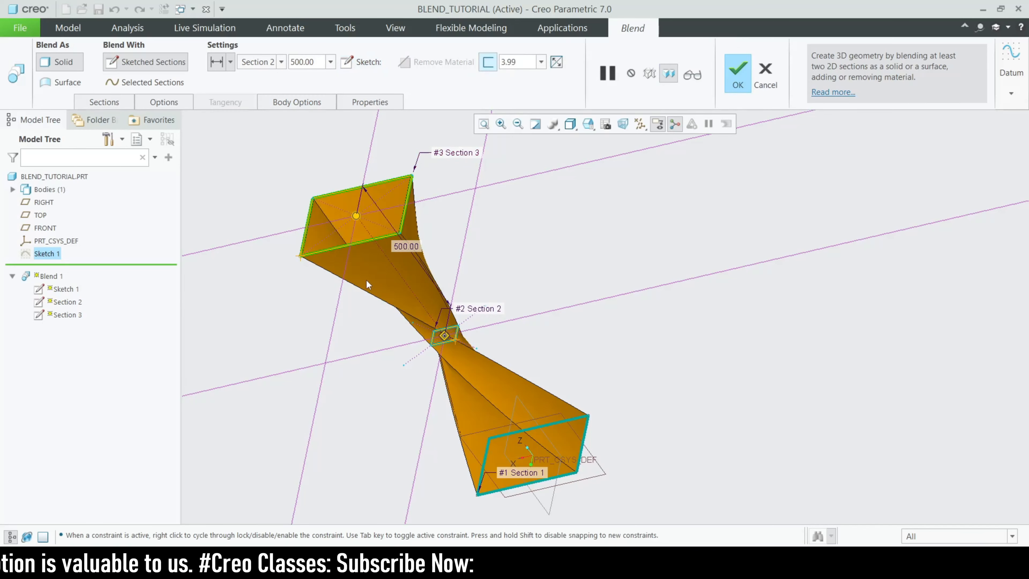
middle_click_drag(367, 280, 393, 253)
scroll(410, 243, "down", 2)
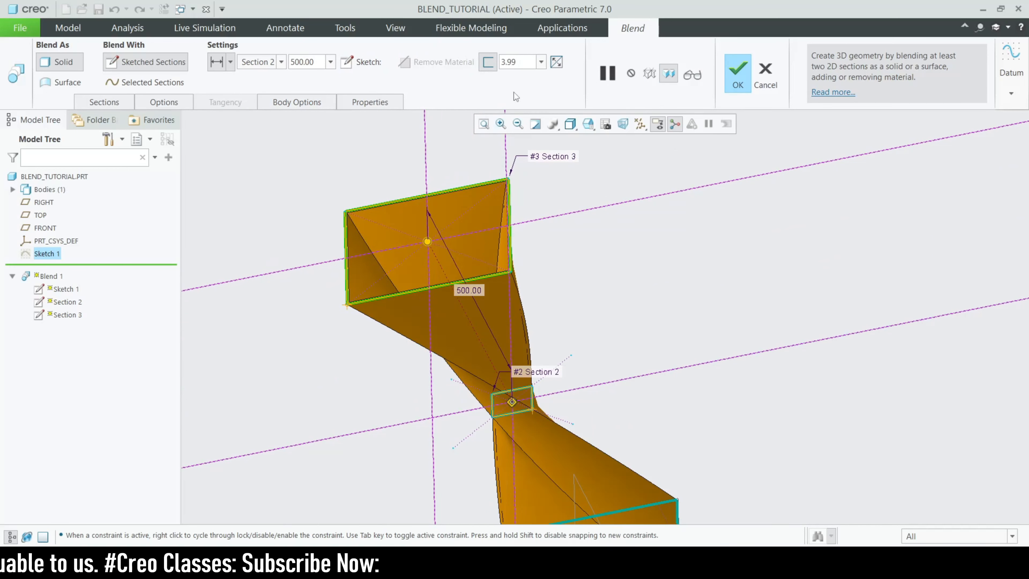
double_click(526, 64)
type("100")
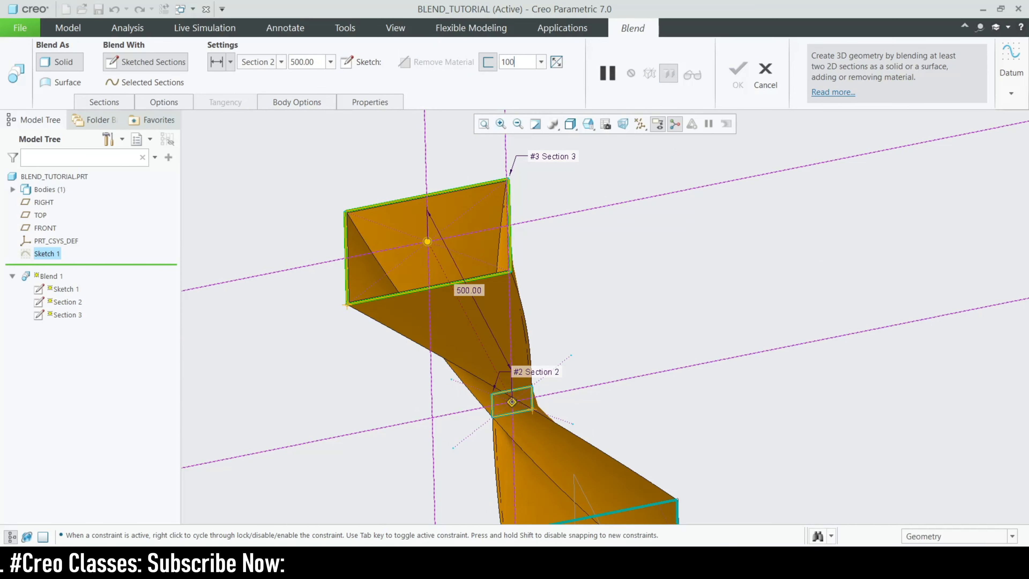
key("Return")
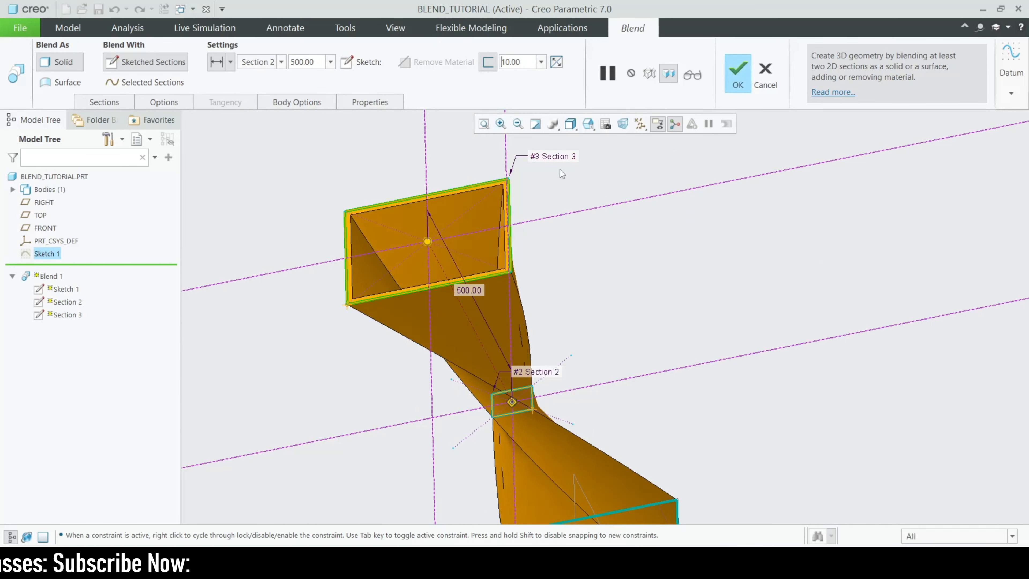
Change the wall's thickness side to the outside of the sections and then to both sides
middle_click_drag(548, 308, 508, 227)
left_click(560, 66)
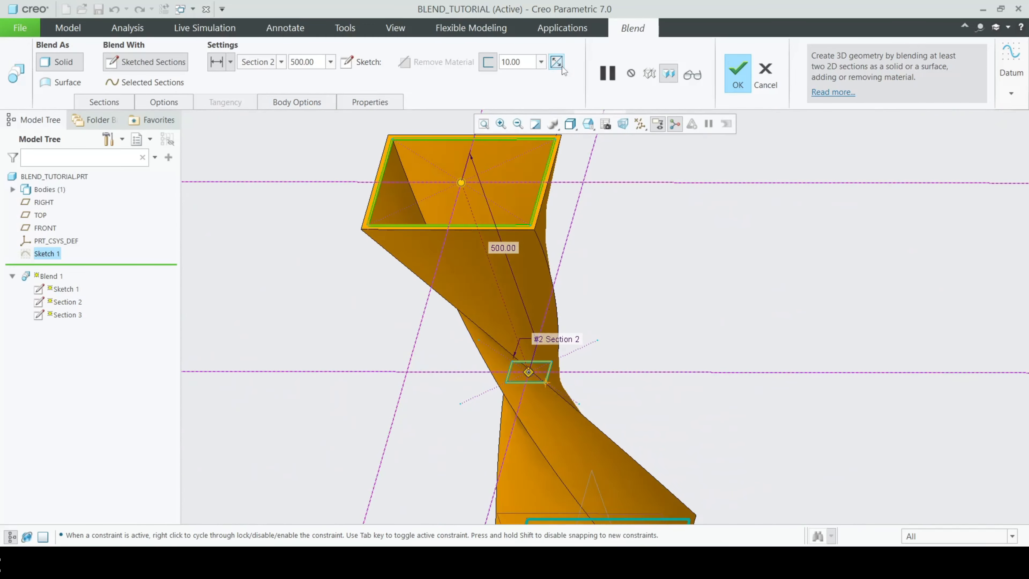
left_click(562, 68)
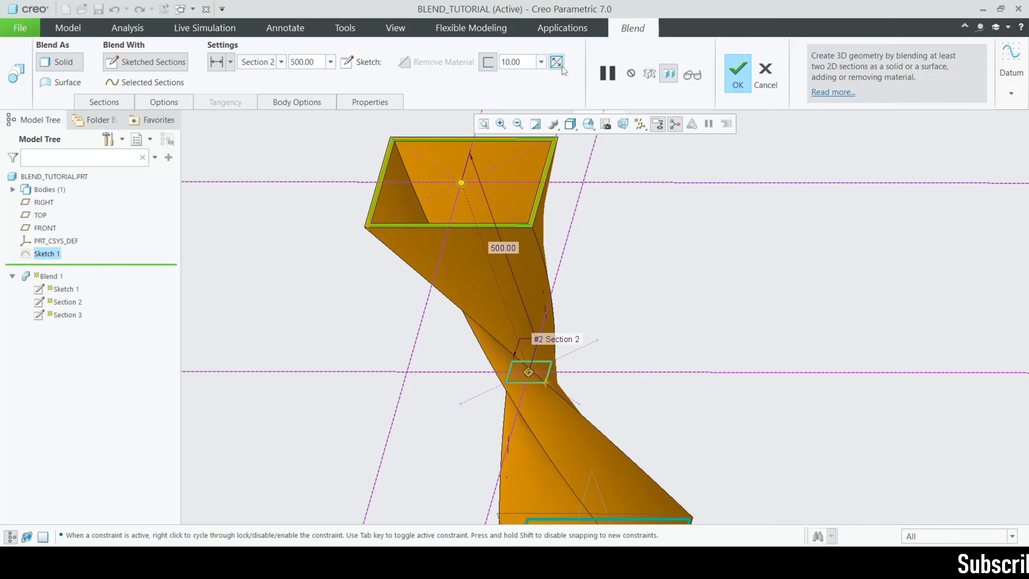
Turn the blend's thin-wall option off to compare it with the full solid, and turn it back on
left_click(488, 62)
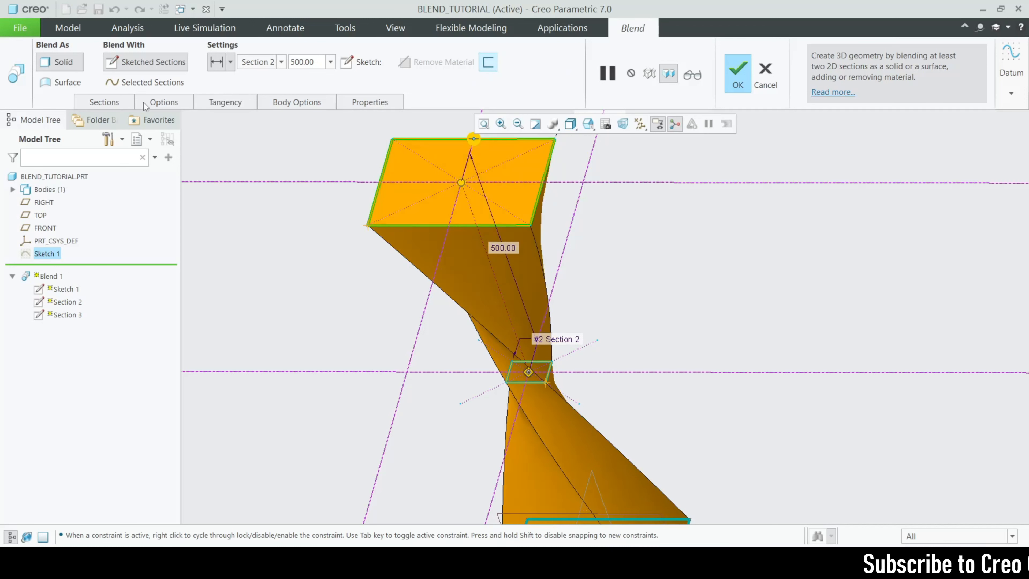
scroll(510, 309, "down", 3)
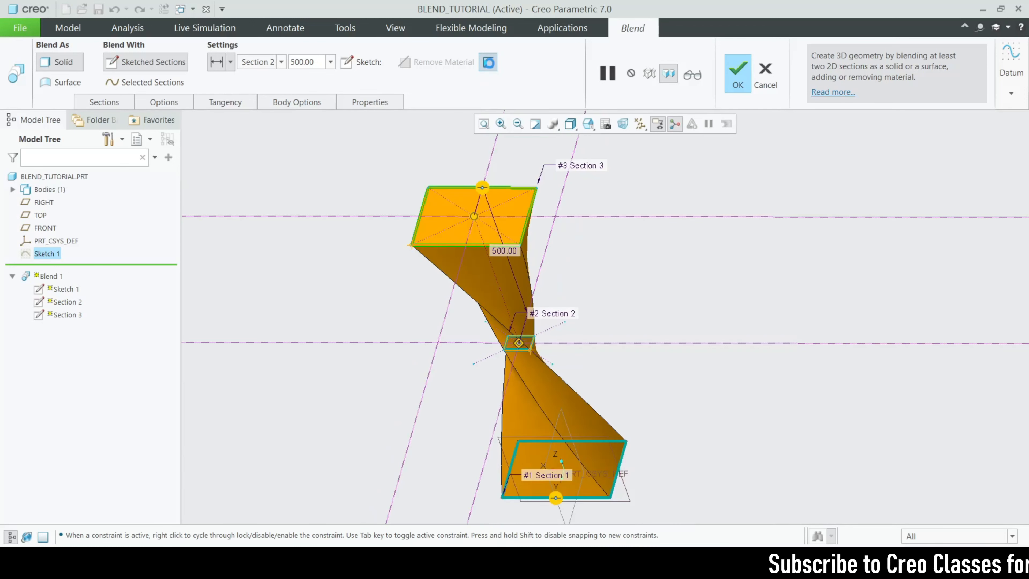
left_click(488, 62)
Set the blend's wall thickness to 20 and apply it to both sides of the sections
middle_click_drag(586, 364, 547, 243)
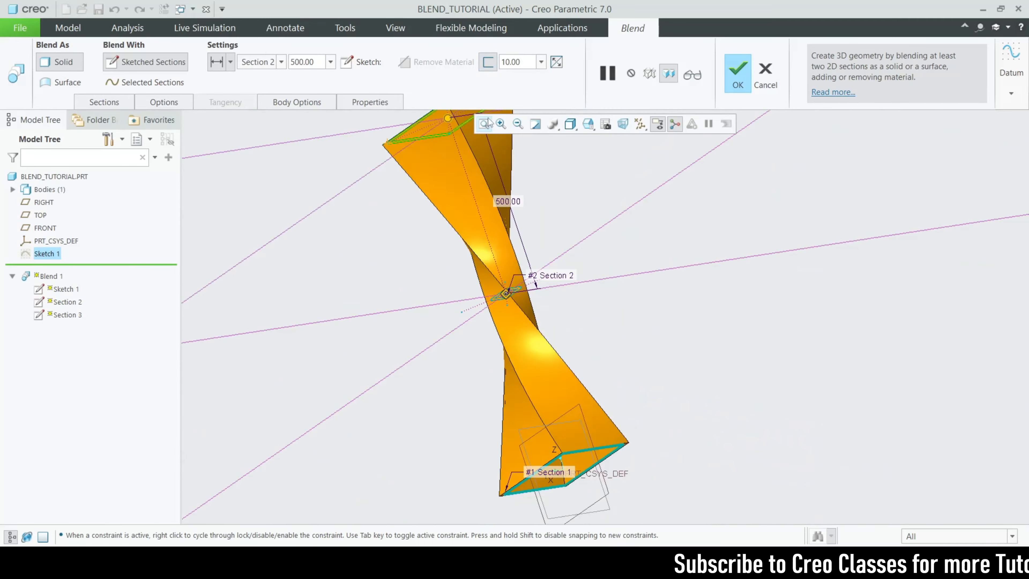
double_click(524, 62)
type("20")
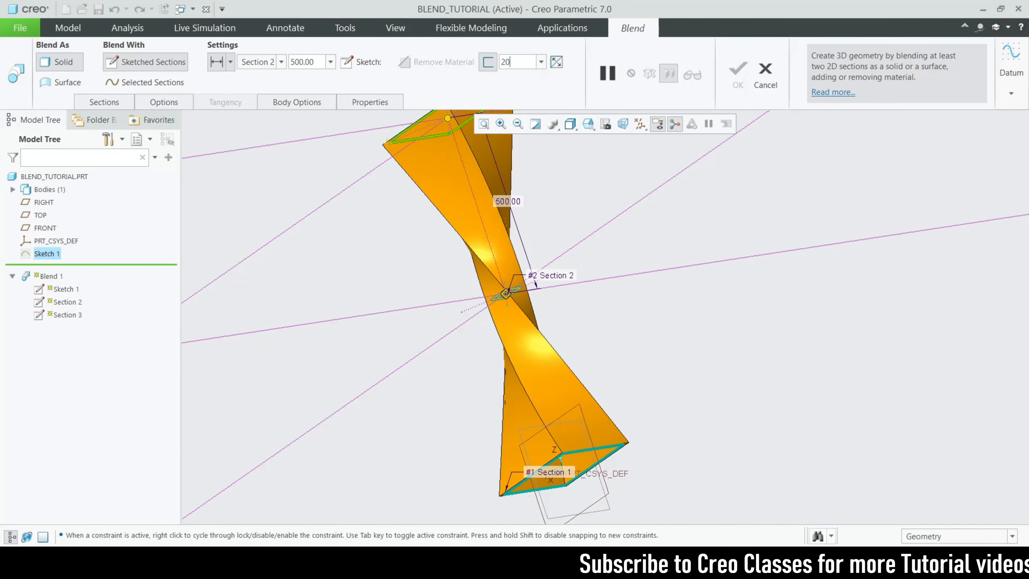
key("Return")
scroll(555, 306, "up", 2)
scroll(499, 209, "down", 4)
middle_click_drag(498, 209, 484, 240)
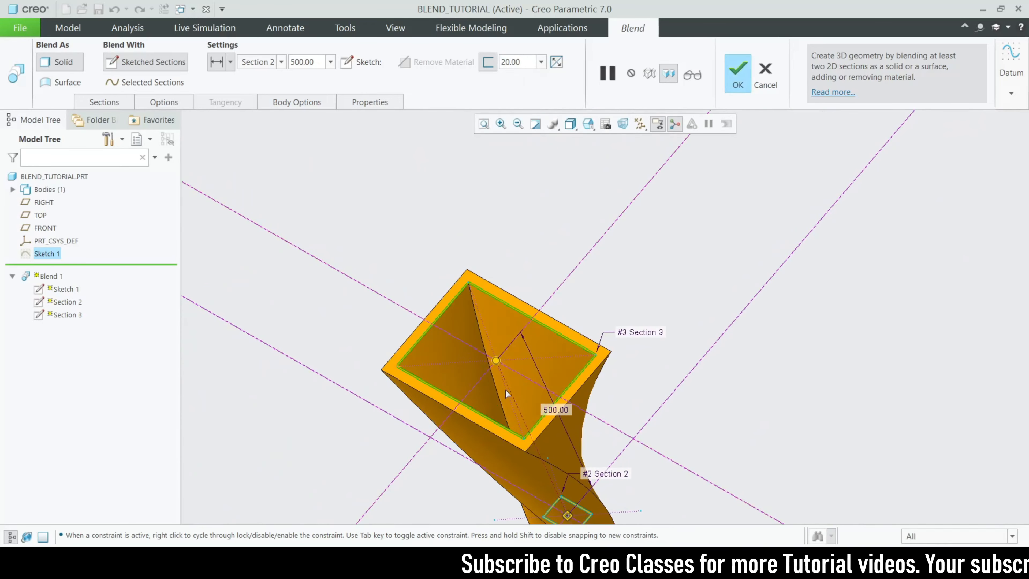
left_click(557, 62)
Try a wall thickness of 50 for the blend
double_click(534, 61)
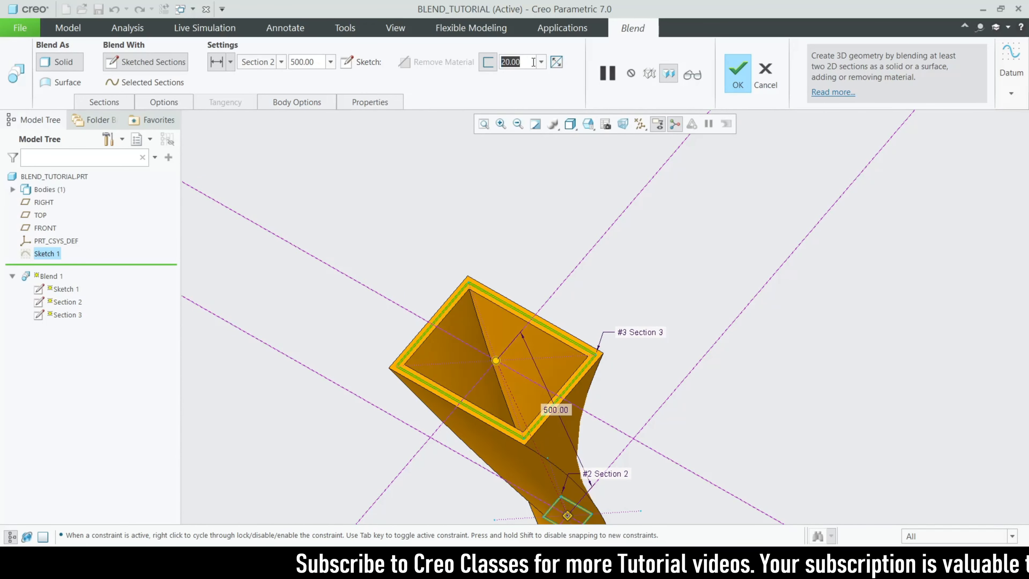
type("50")
key("Return")
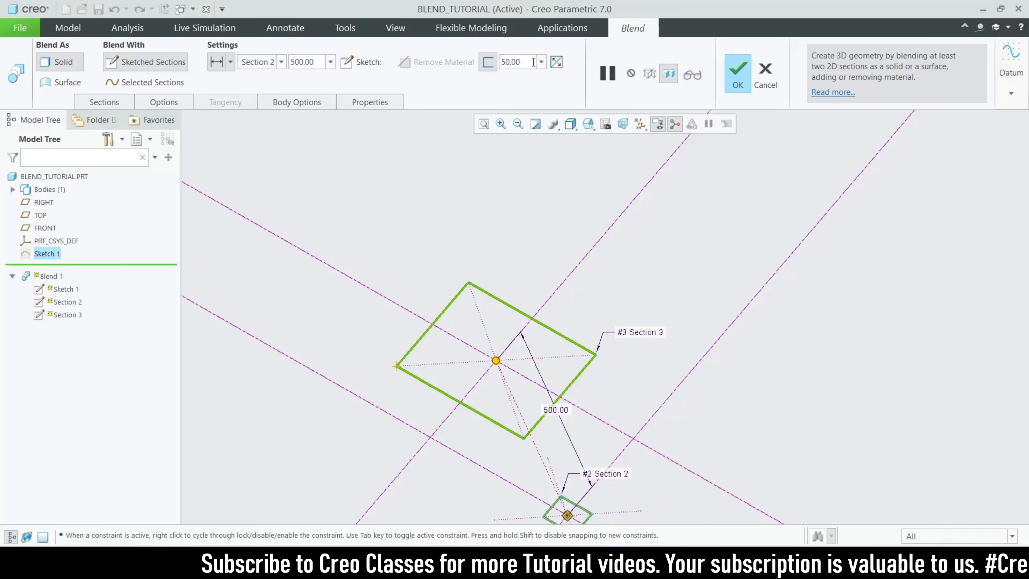
Set the blend's wall thickness to 30 and complete the feature
double_click(532, 62)
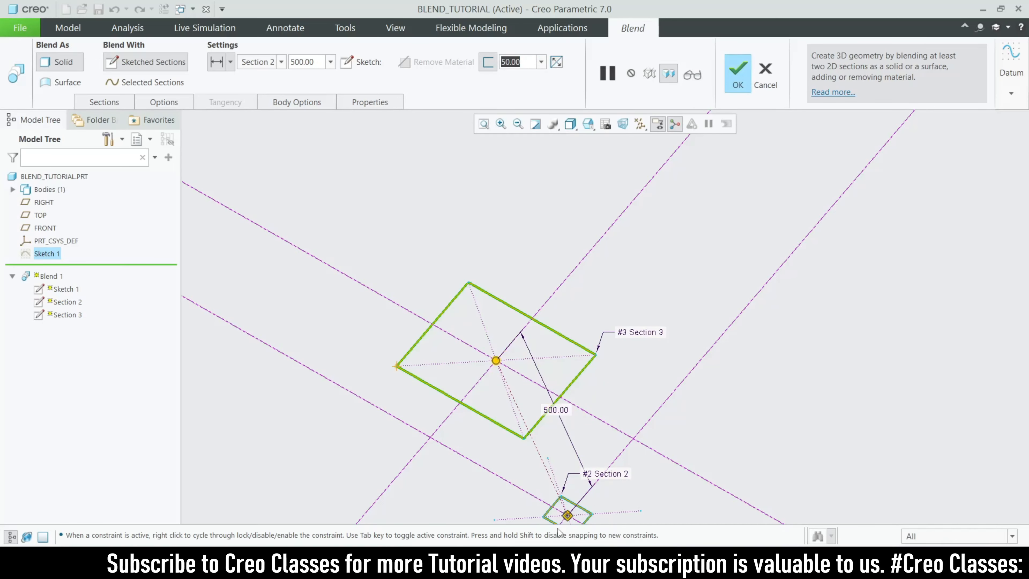
type("30")
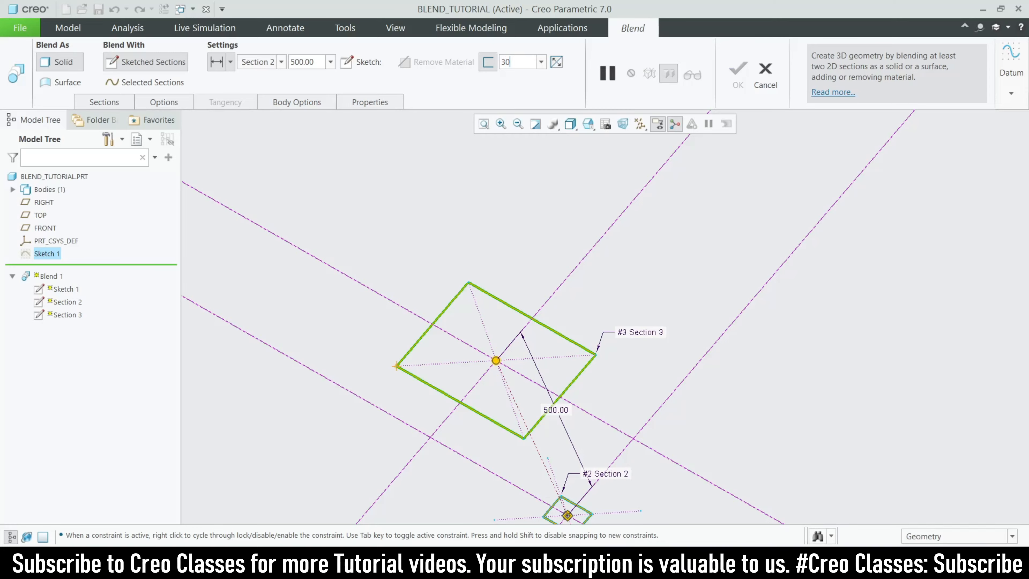
key("Return")
left_click(737, 73)
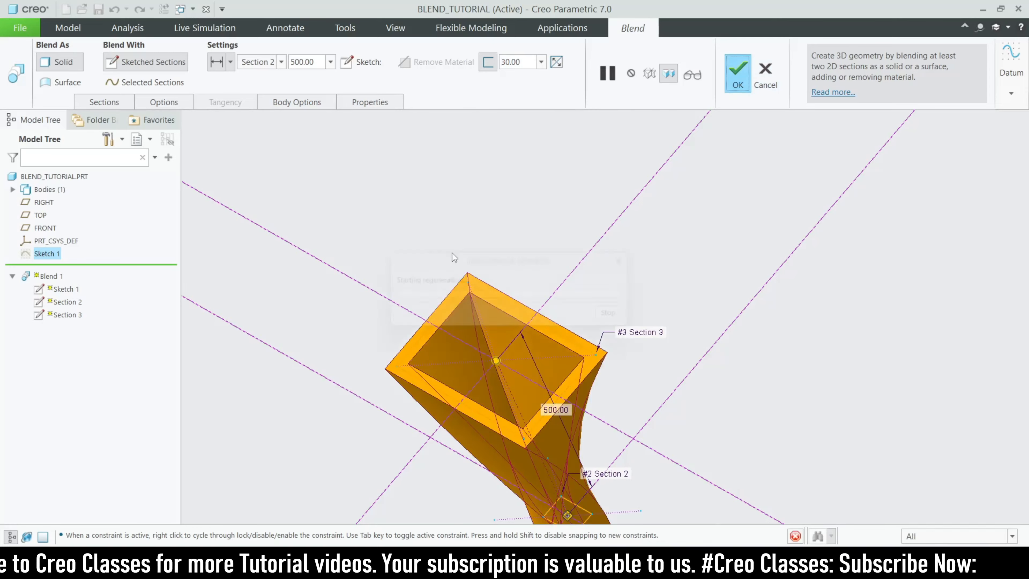
Sketch a center rectangle for an extrusion on the blend's Section 1 end face, centered on the origin and larger than the blend's outline
key("ctrl+d")
mouse_move(554, 423)
middle_mouse_down()
mouse_move(624, 327)
mouse_move(581, 337)
mouse_move(506, 262)
mouse_move(634, 375)
mouse_move(574, 223)
mouse_move(529, 267)
mouse_move(526, 230)
mouse_move(623, 233)
mouse_move(595, 253)
mouse_move(556, 244)
mouse_move(573, 227)
mouse_move(584, 147)
mouse_move(563, 228)
mouse_move(538, 205)
mouse_move(556, 184)
mouse_move(473, 418)
middle_mouse_up()
scroll(472, 418, "down", 3)
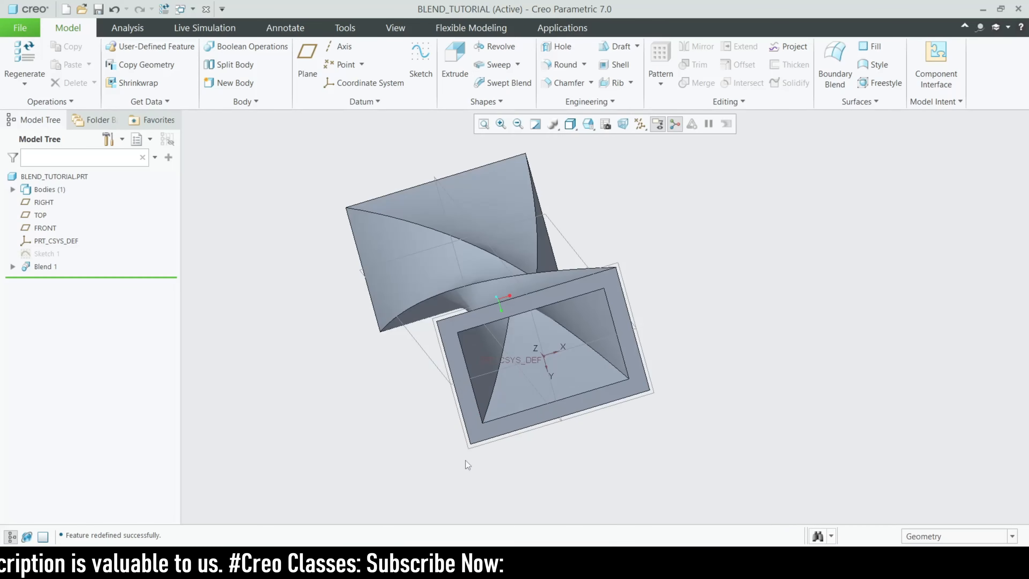
left_click(482, 430)
left_click(448, 73)
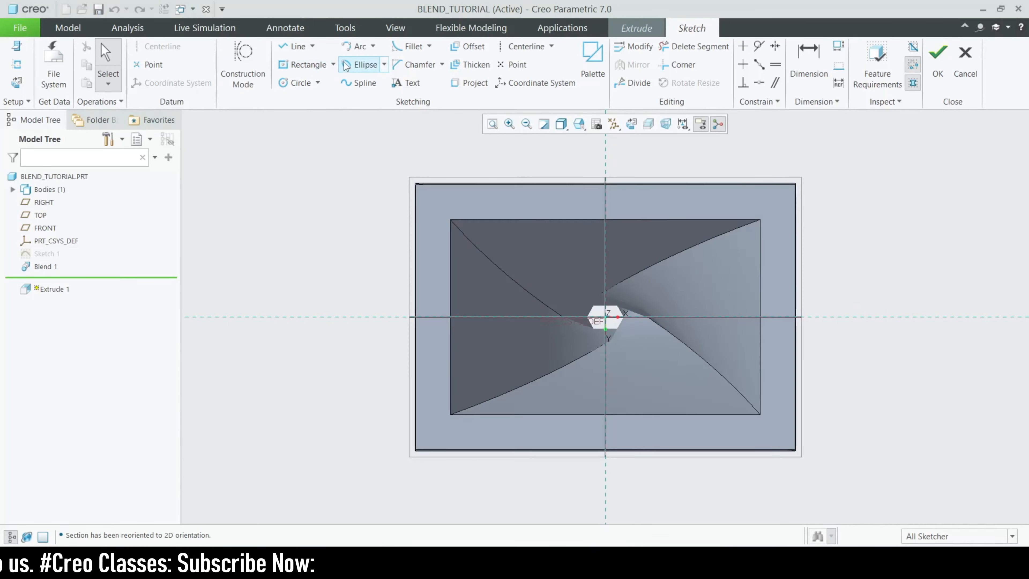
left_click(333, 64)
left_click(320, 108)
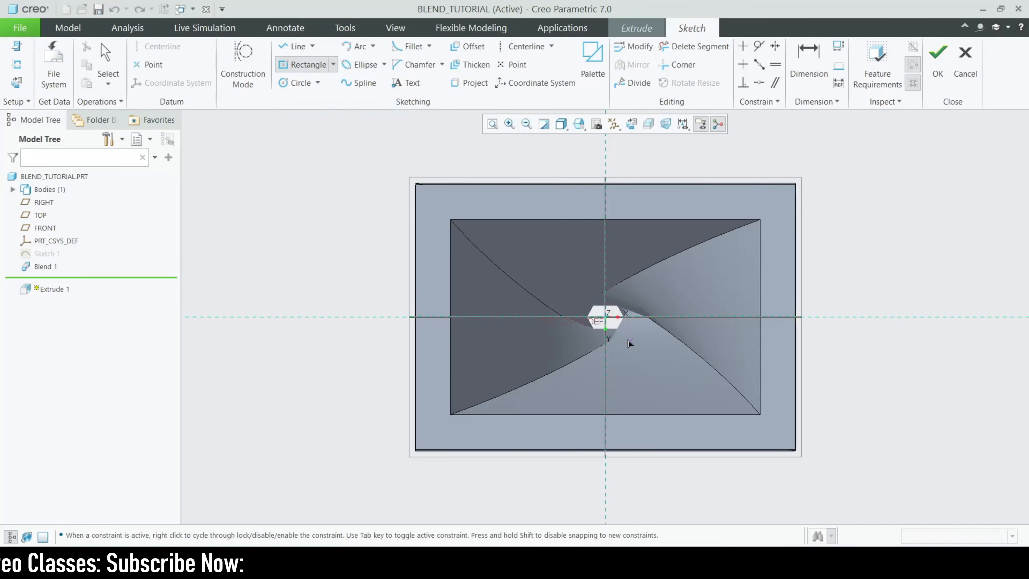
left_click(605, 317)
scroll(380, 205, "up", 3)
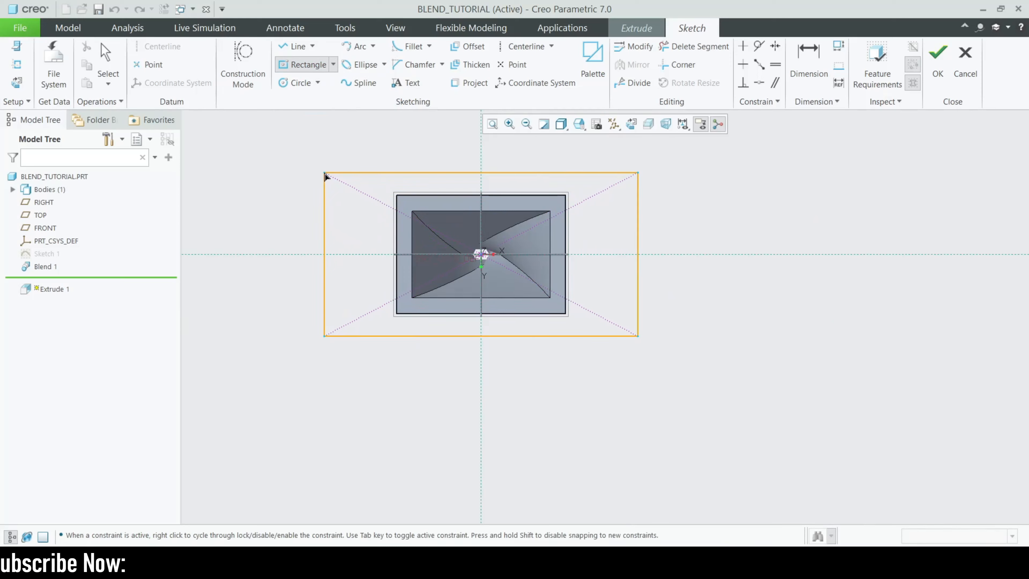
left_click(339, 166)
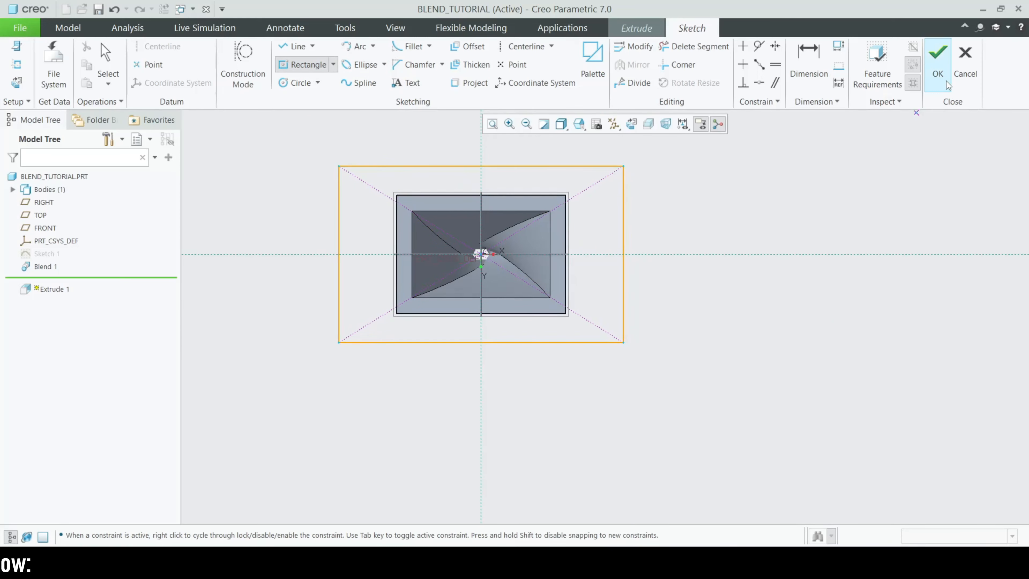
left_click(938, 61)
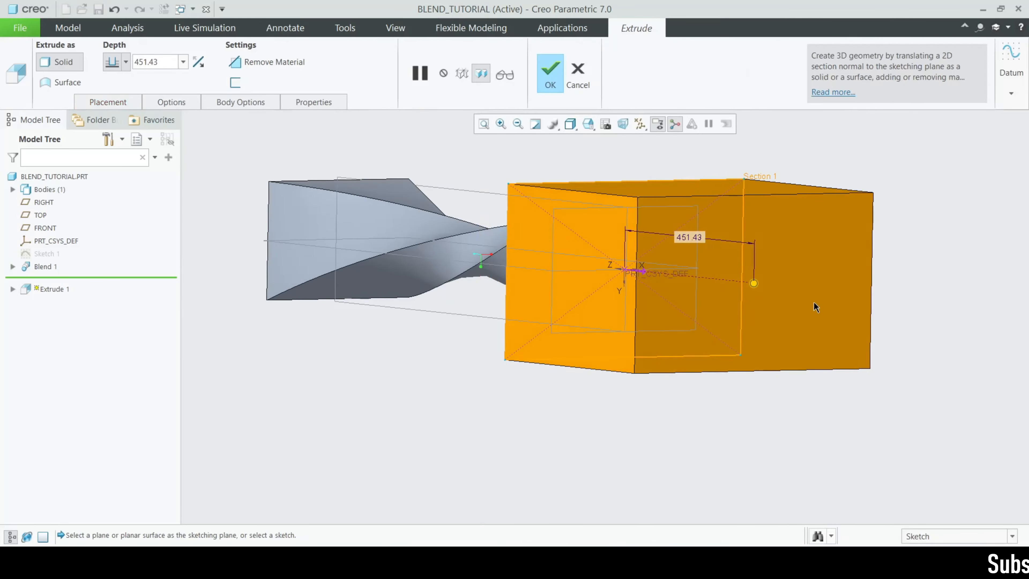
Extrude the rectangle about 88.2 outward from the blend as a solid base and complete the feature
left_click_drag(753, 284, 676, 291)
middle_click_drag(676, 292, 639, 161)
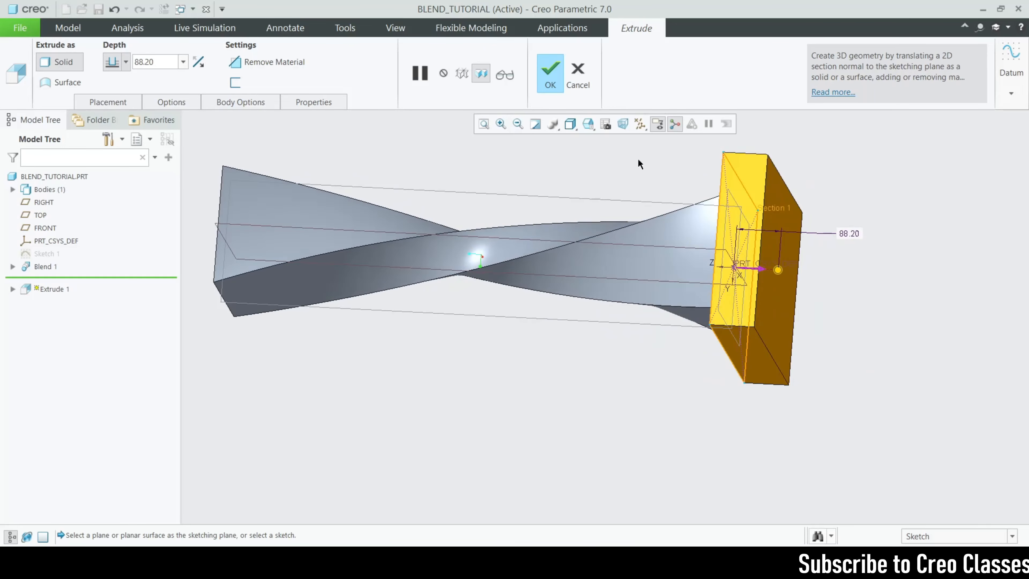
left_click(550, 81)
left_click(715, 324)
middle_click_drag(716, 324, 613, 268)
scroll(614, 268, "up", 5)
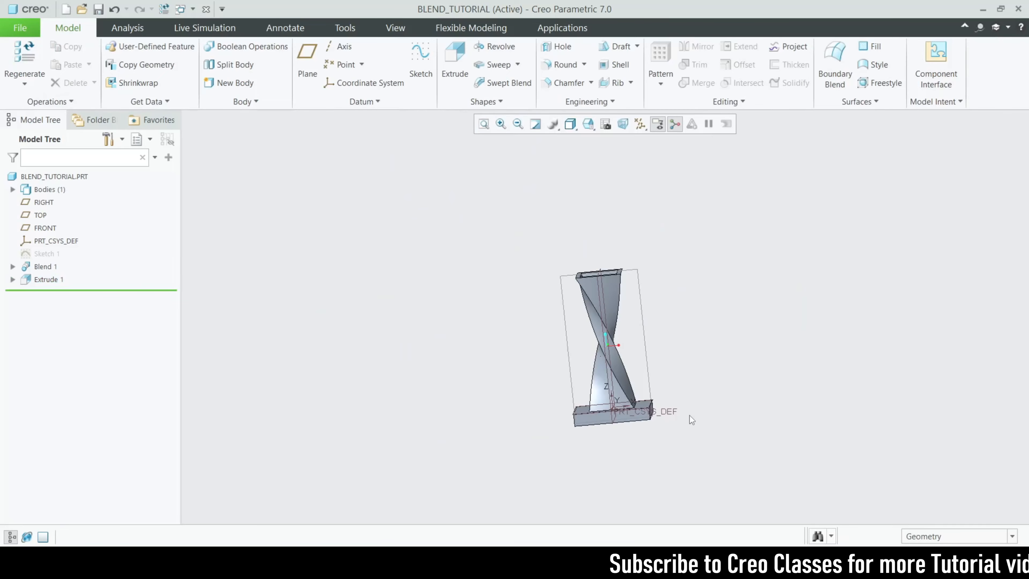
Start a sketch on the TOP datum plane and set the view to the saved BOTTOM orientation
middle_click_drag(665, 354, 668, 303)
middle_click_drag(630, 345, 583, 231)
scroll(562, 299, "down", 3)
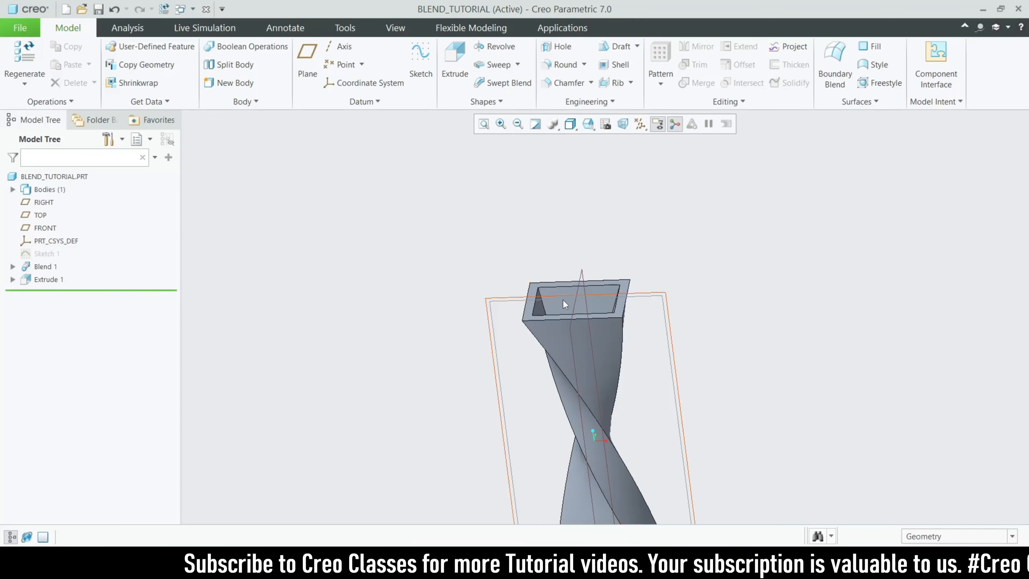
left_click(578, 295)
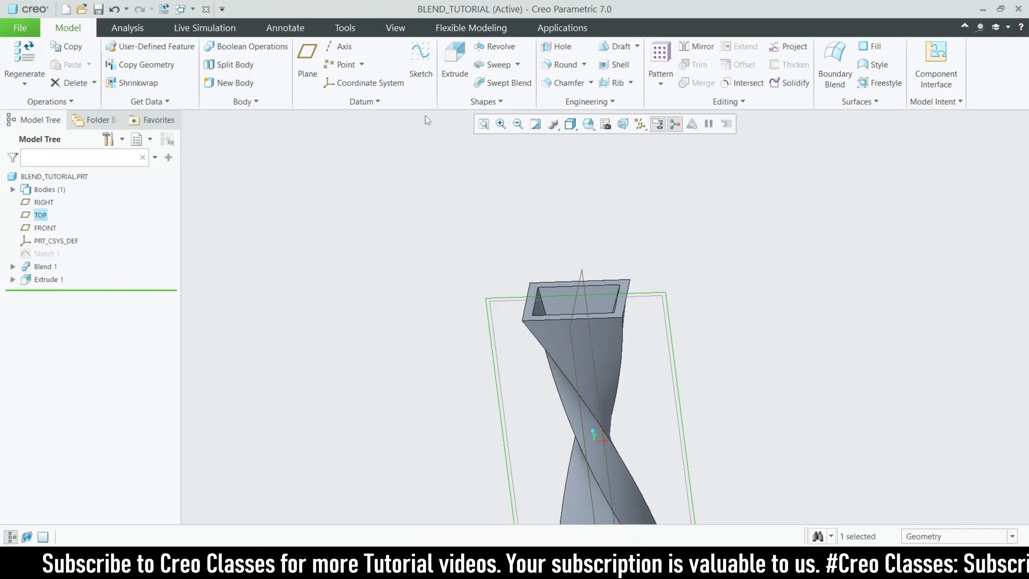
left_click(421, 54)
left_click(630, 124)
left_click(579, 123)
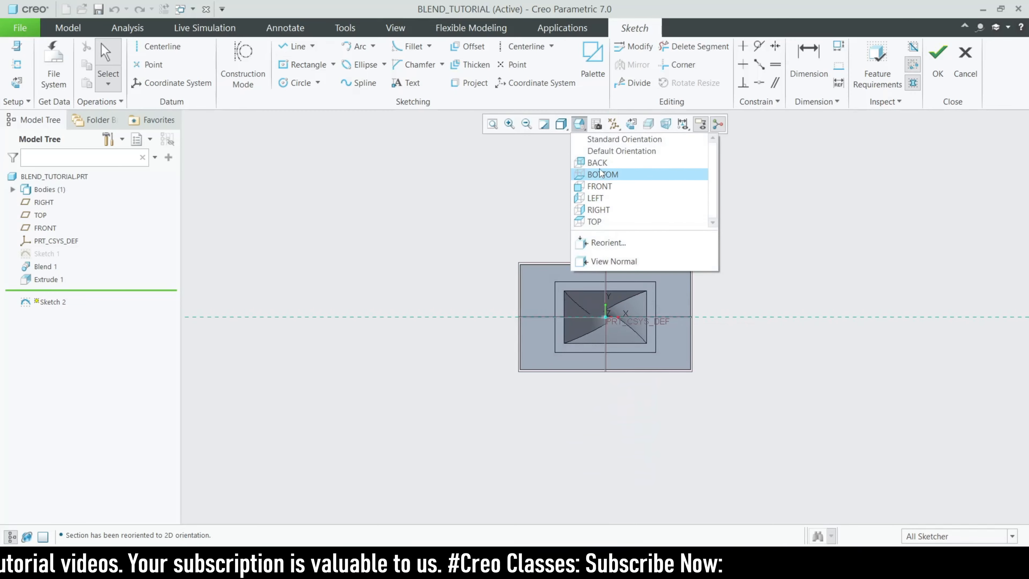
left_click(601, 174)
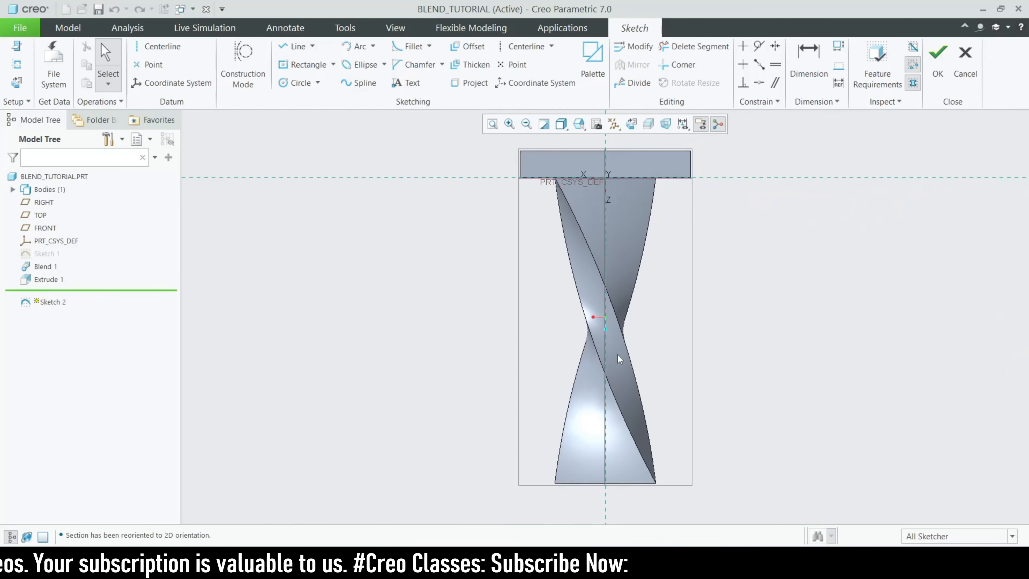
left_click(595, 124)
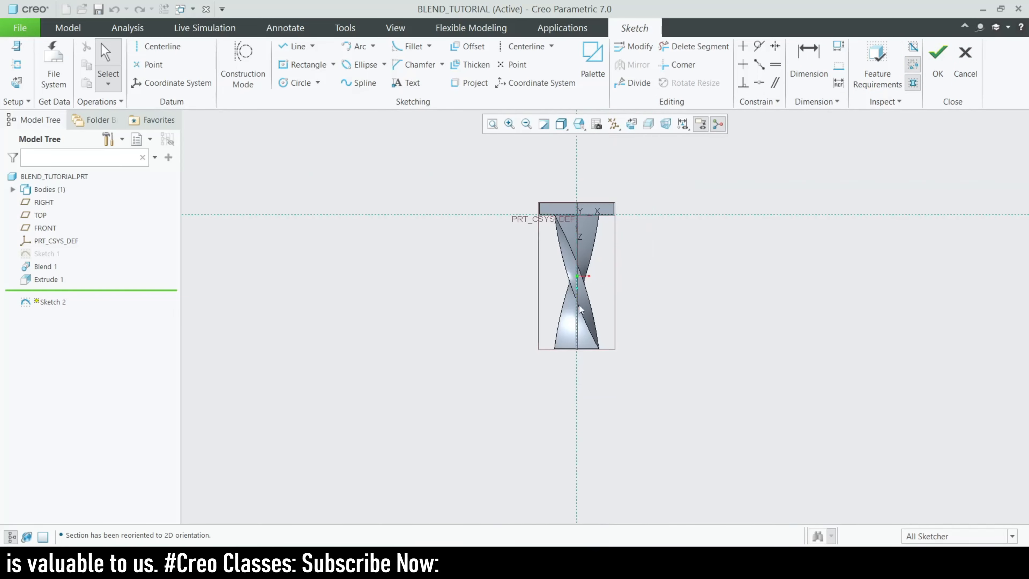
left_click(372, 46)
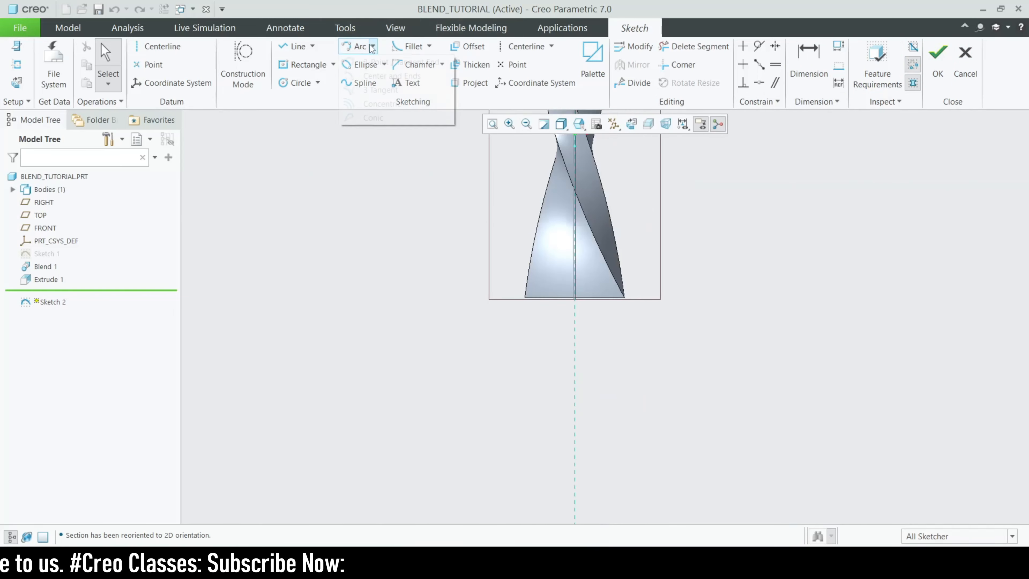
left_click(381, 62)
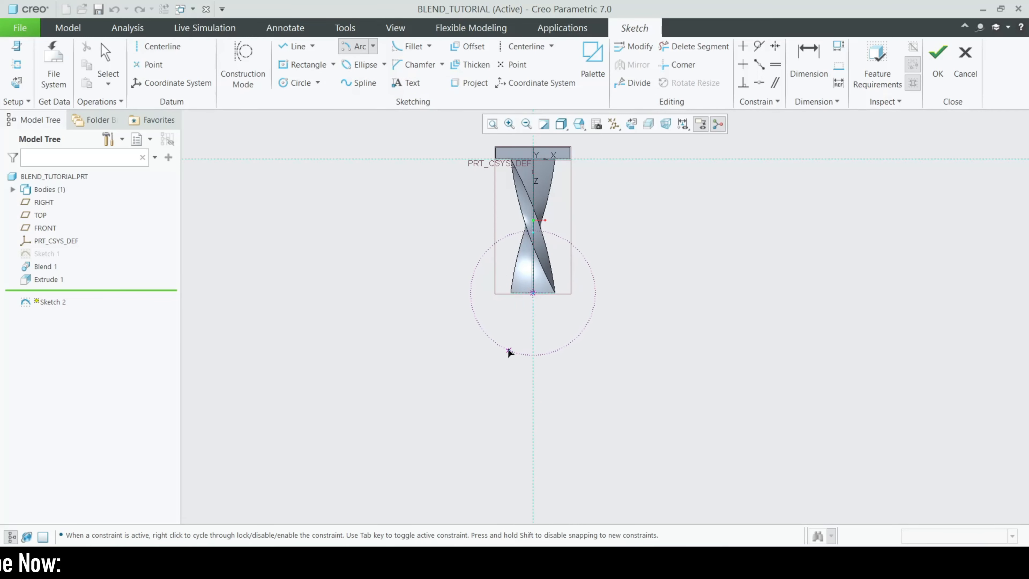
left_click(372, 47)
left_click(389, 62)
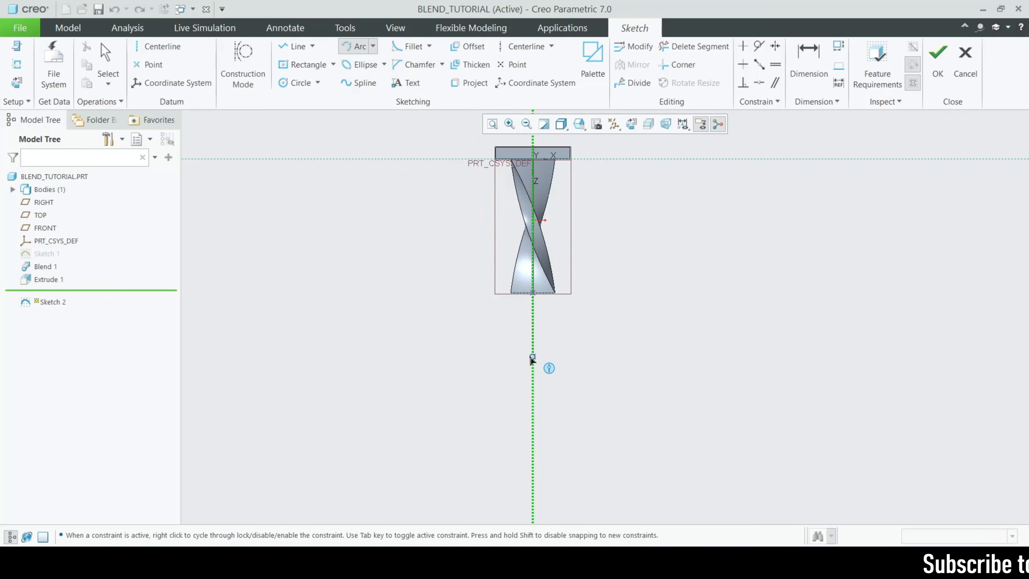
left_click(532, 385)
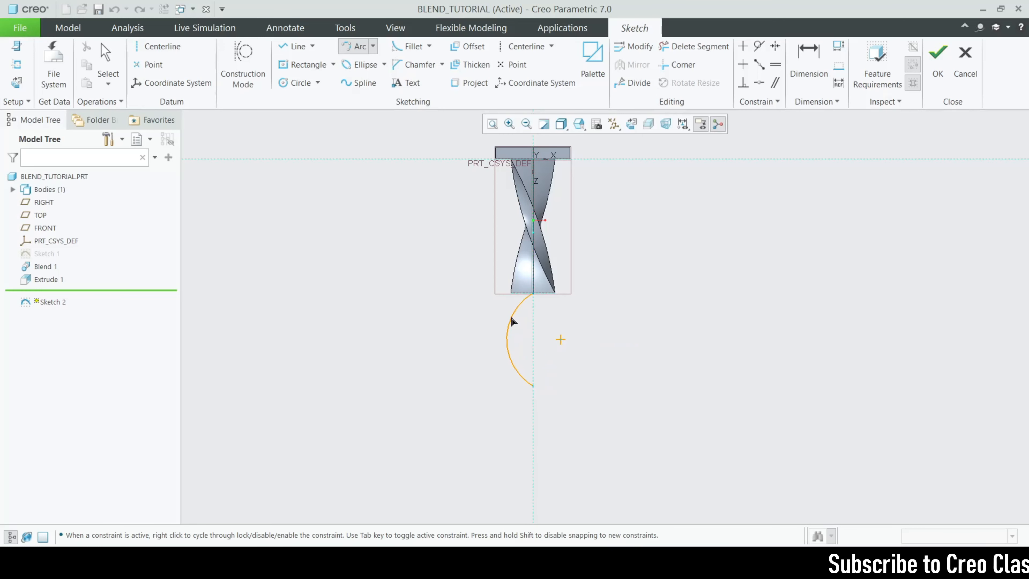
middle_click(528, 298)
scroll(528, 322, "down", 3)
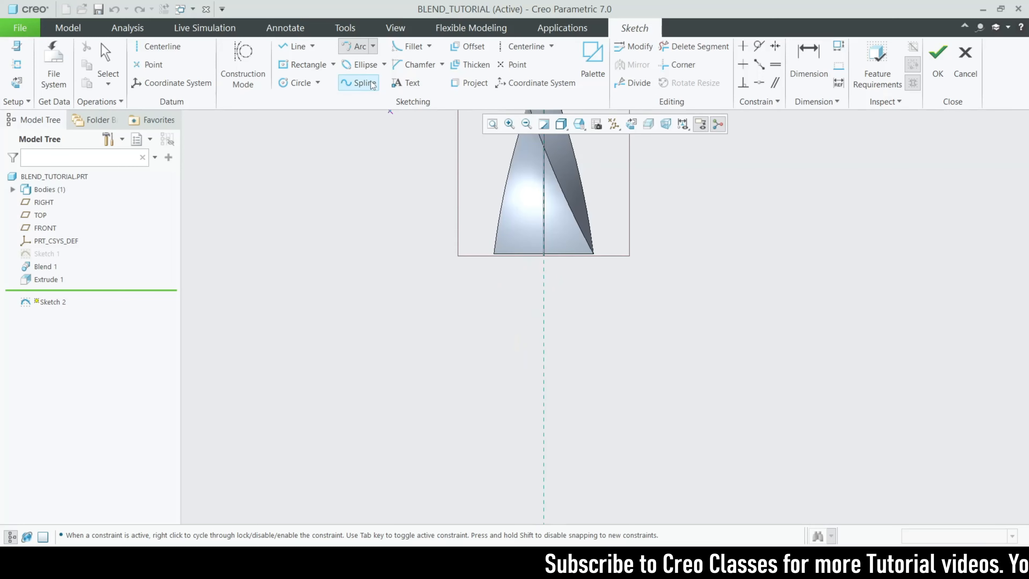
Sketch a conic arc from the midpoint of the blend's free end to the vertical reference beyond it, bulging to one side
left_click(373, 49)
left_click(386, 115)
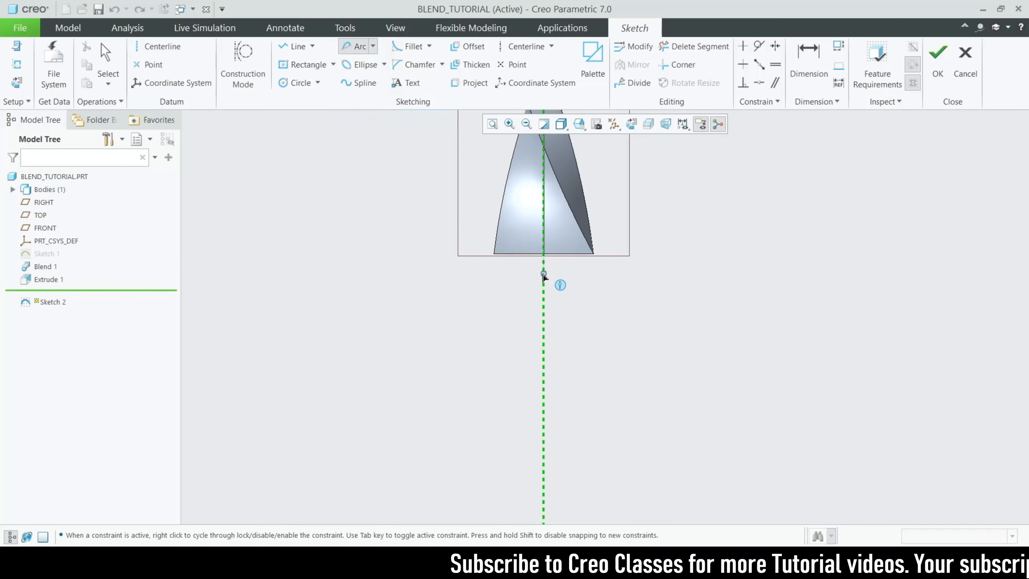
left_click(544, 254)
left_click(543, 410)
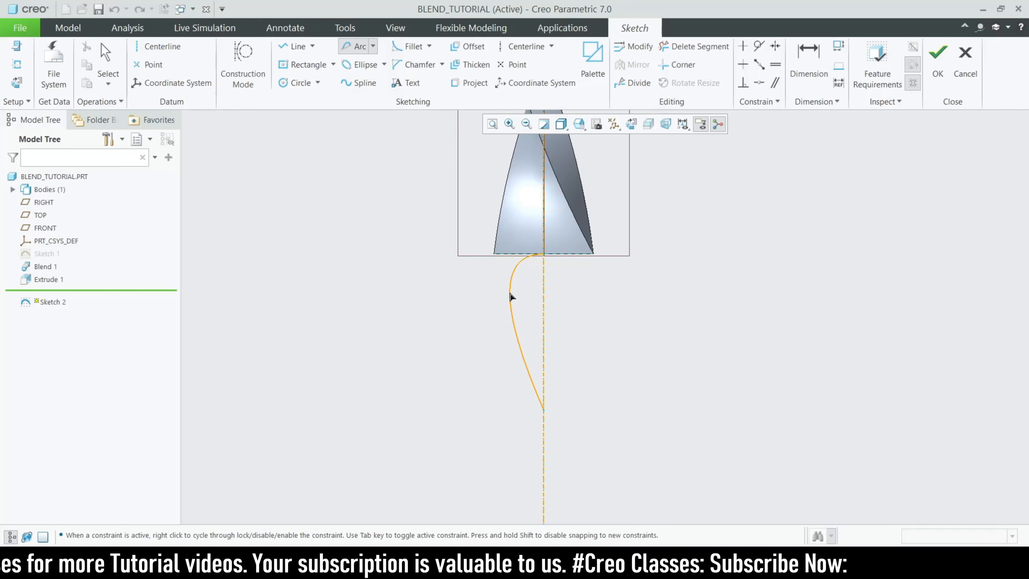
left_click(510, 290)
middle_click(529, 227)
Add a vertical centerline through the conic's endpoints and finish the sketch
left_click(526, 47)
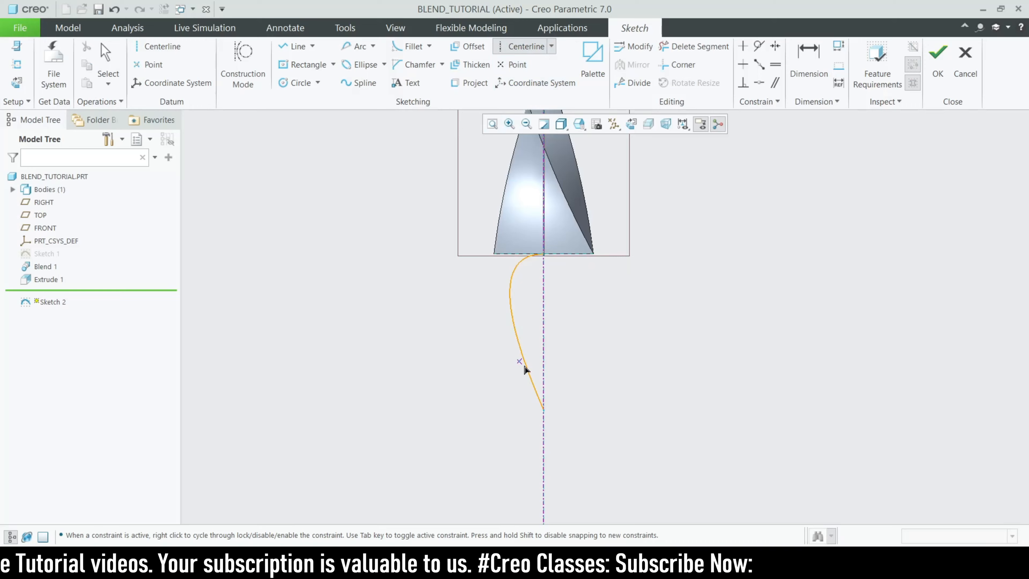
middle_click(547, 438)
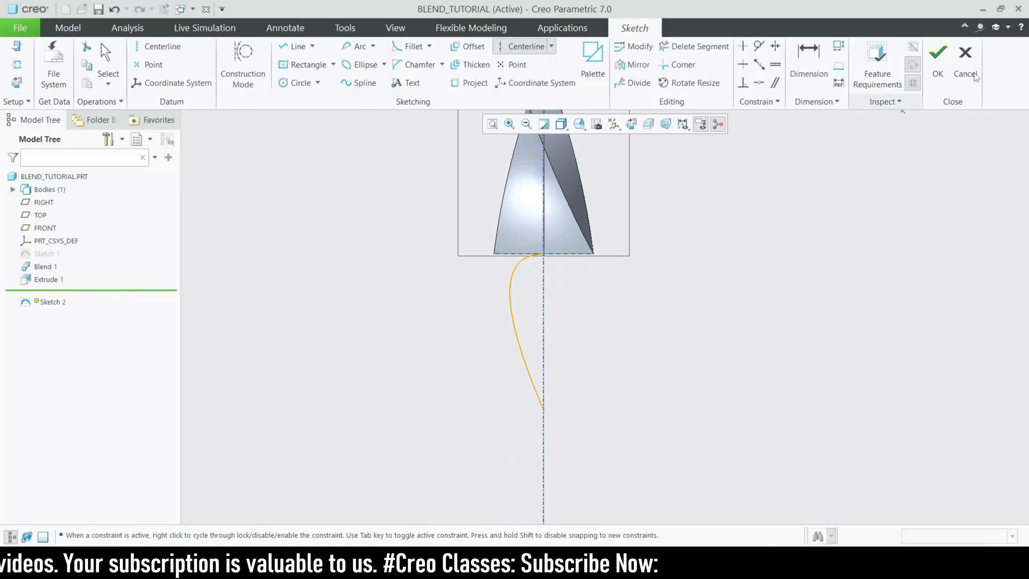
left_click(937, 65)
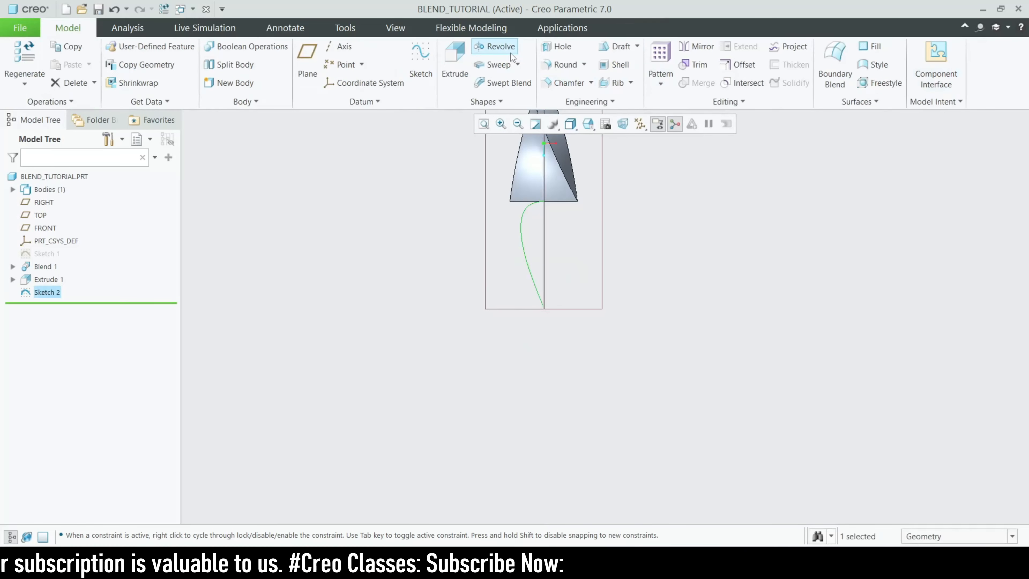
Revolve the conic sketch 360° about its centerline and complete the feature
left_click(488, 44)
middle_click_drag(572, 423, 588, 304)
scroll(557, 381, "down", 3)
left_click(675, 73)
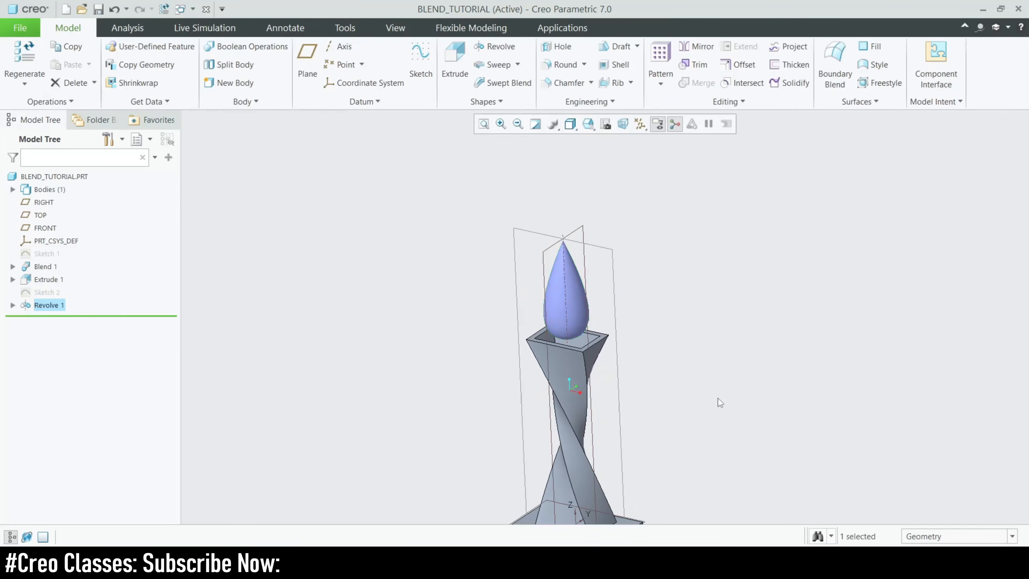
Redefine the revolved feature as a thickened solid and vary its rotation angle freehand
left_click(566, 316)
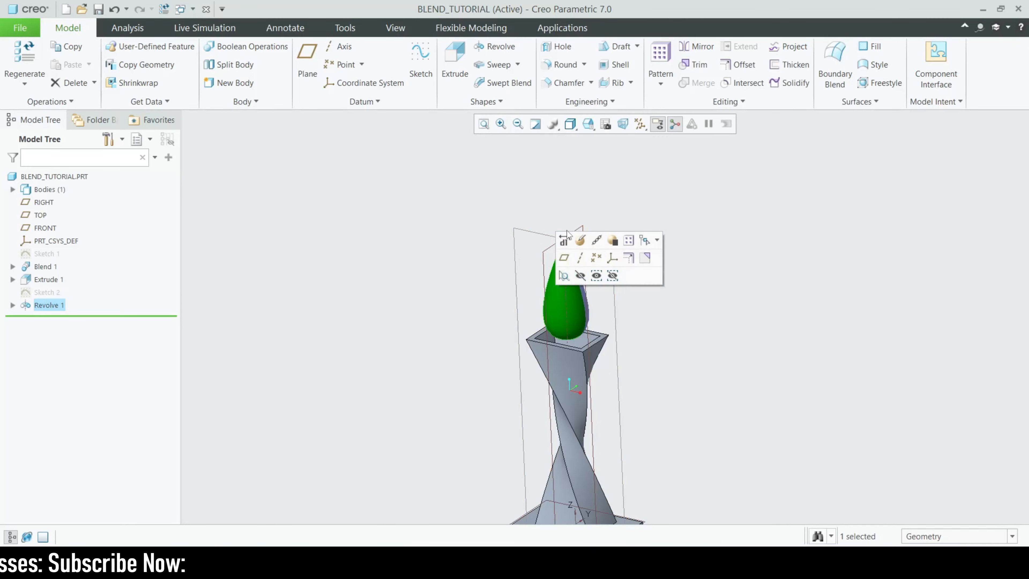
left_click(588, 240)
left_click(65, 64)
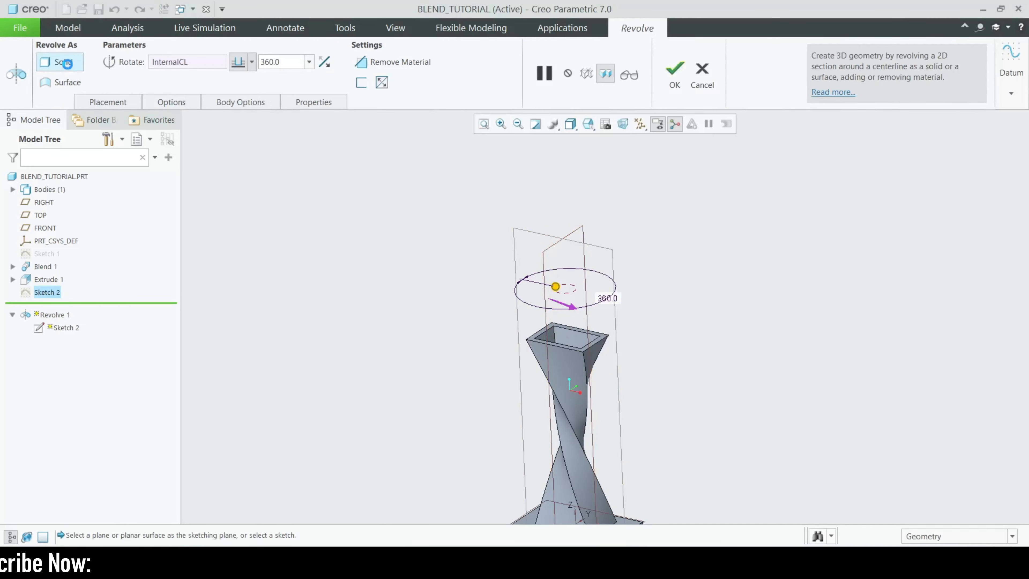
scroll(561, 289, "up", 3)
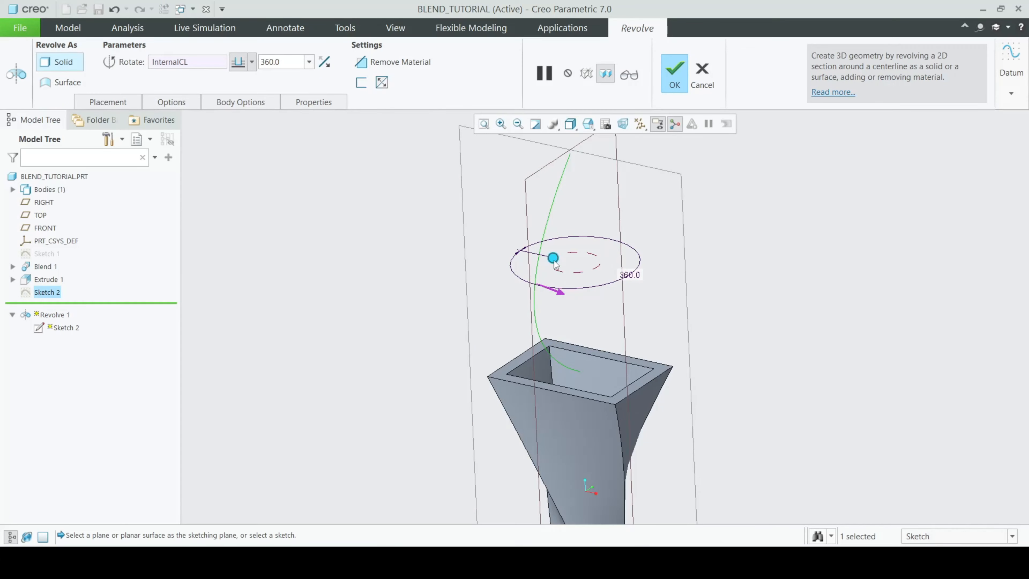
left_click_drag(553, 258, 555, 279)
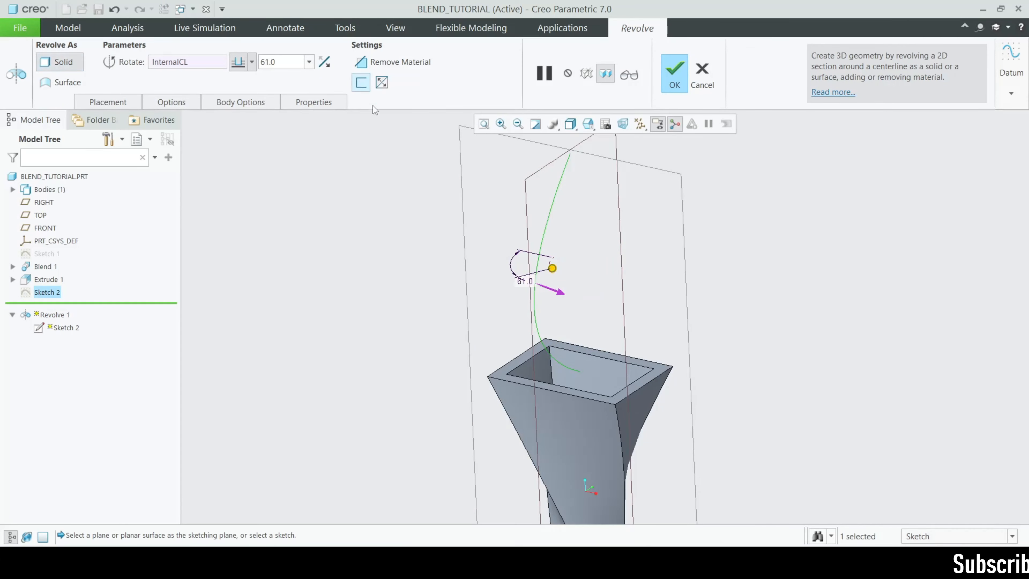
left_click_drag(553, 270, 599, 266)
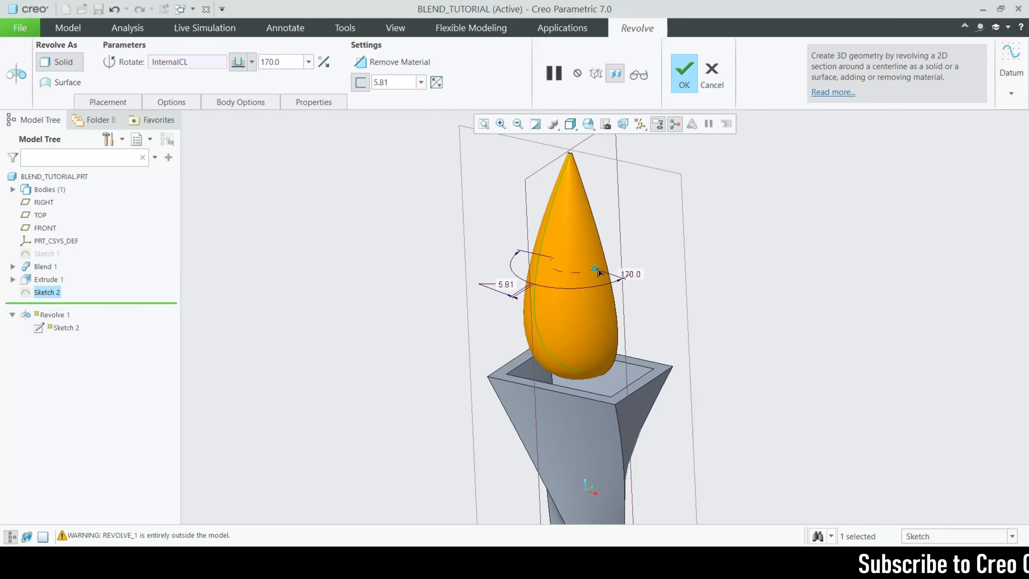
Set the revolve's angle to 360 and its wall thickness to 10, and complete the feature
type("3")
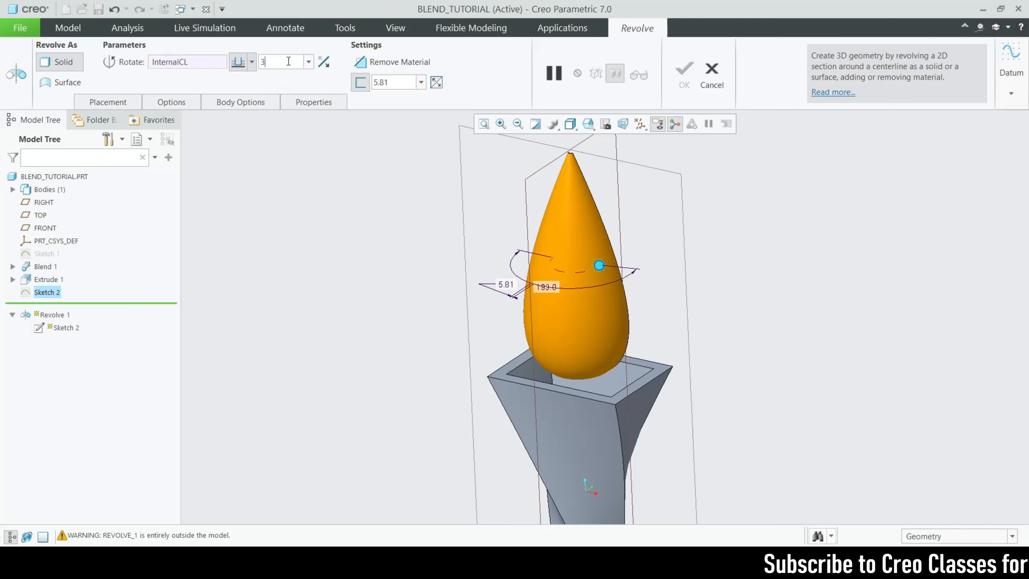
type("60")
key("Return")
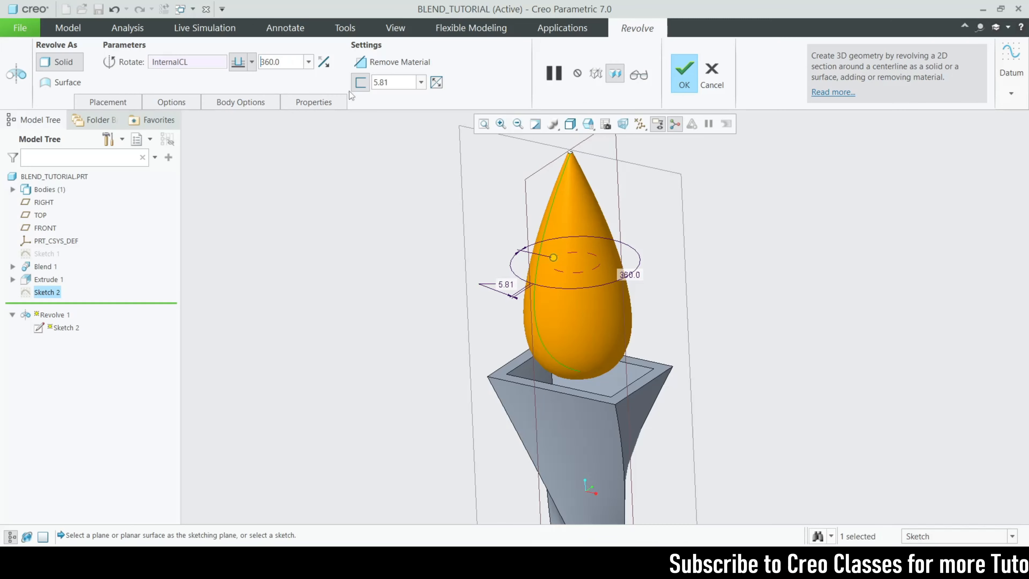
type("10")
key("Return")
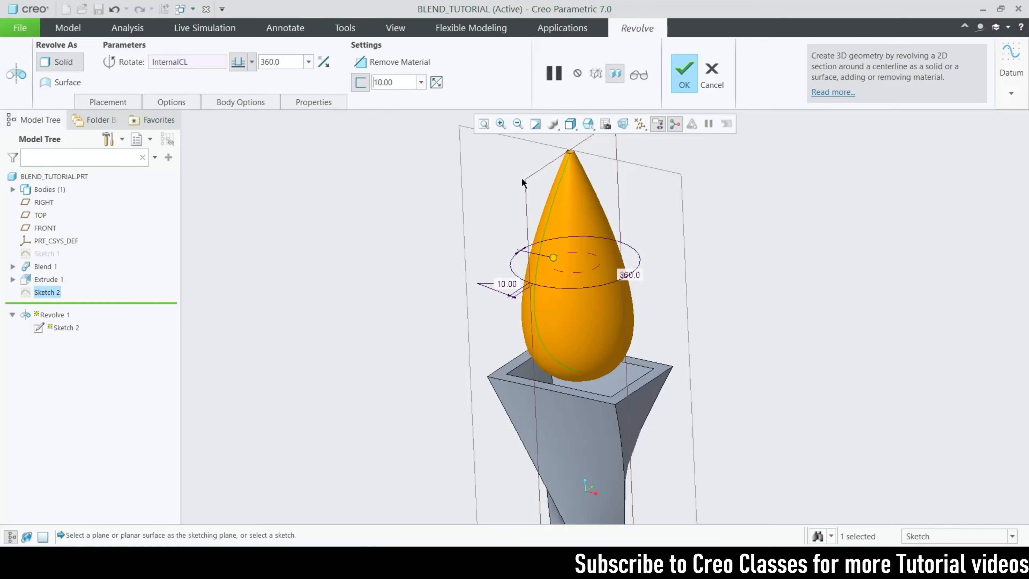
left_click(684, 74)
Start a sketch on the blend's end face below the revolved teardrop and orient the view parallel to it
middle_click_drag(775, 283, 599, 282)
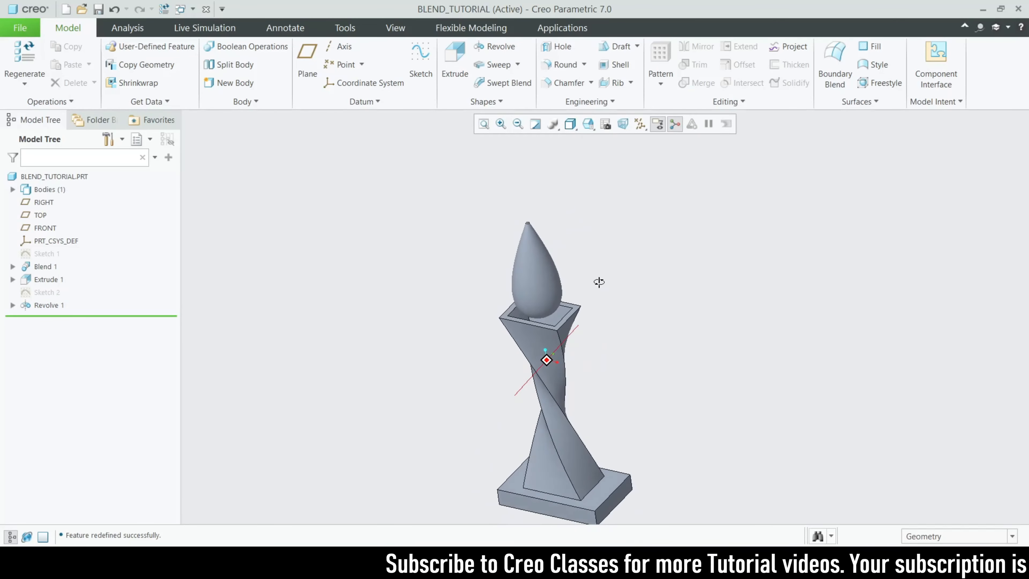
scroll(551, 329, "up", 3)
scroll(551, 329, "up", 3)
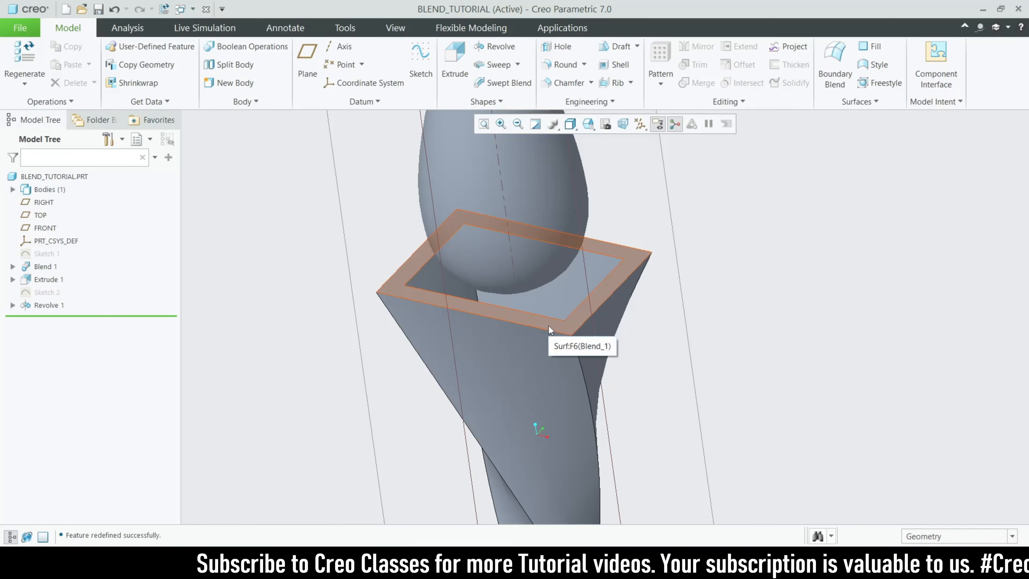
left_click(548, 326)
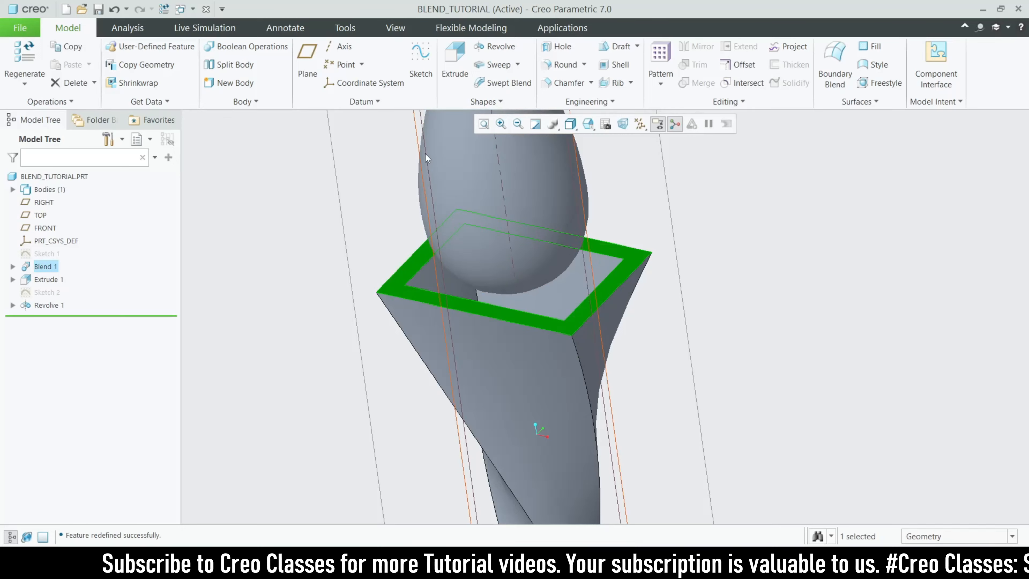
left_click(423, 75)
left_click(632, 124)
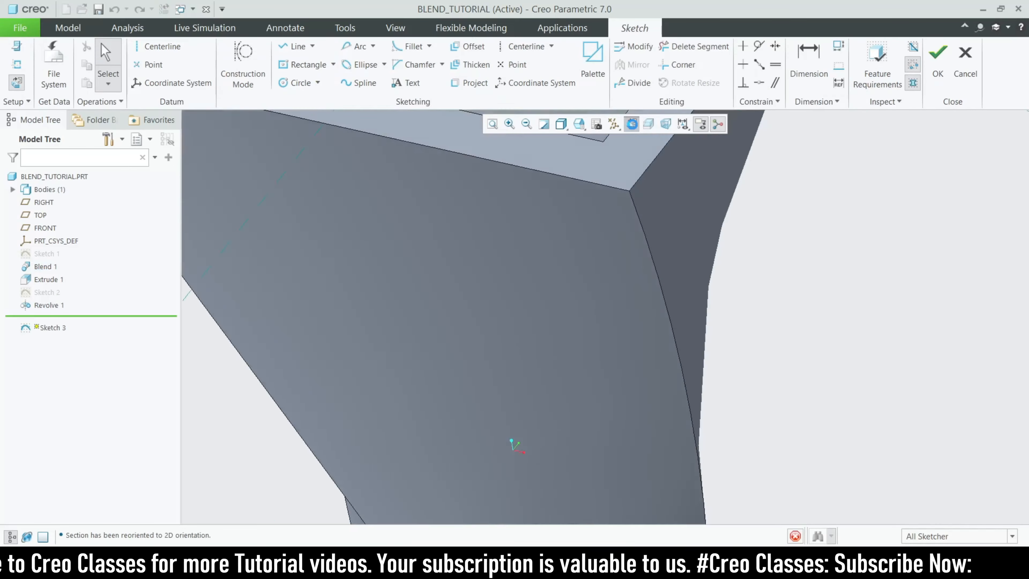
Sketch a center rectangle from the origin to the outer corner of the blend's end face, redoing the undersized attempt, and finish the sketch
left_click(335, 67)
left_click(332, 107)
scroll(660, 407, "down", 4)
scroll(615, 371, "up", 2)
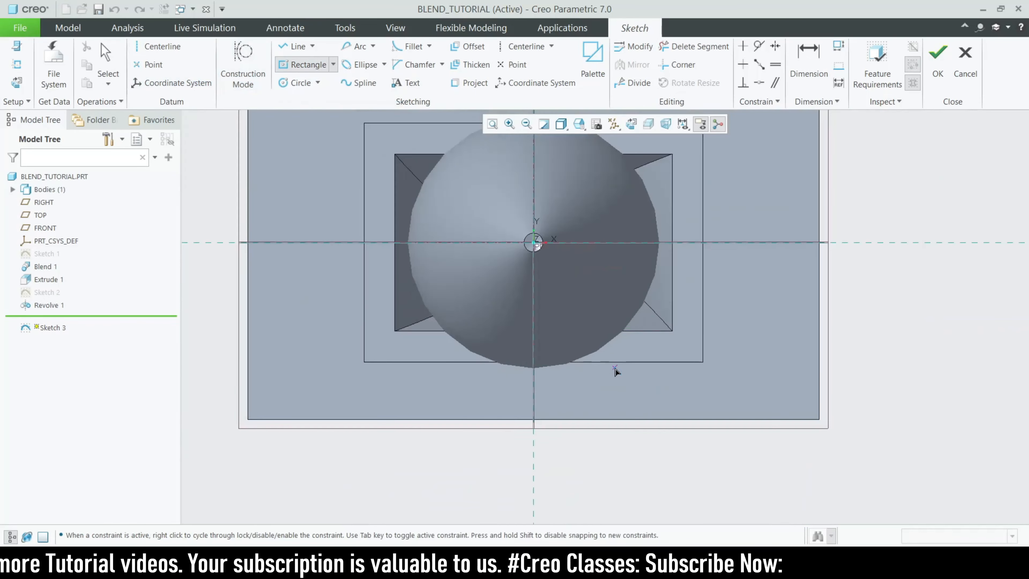
scroll(615, 371, "up", 2)
left_click(561, 284)
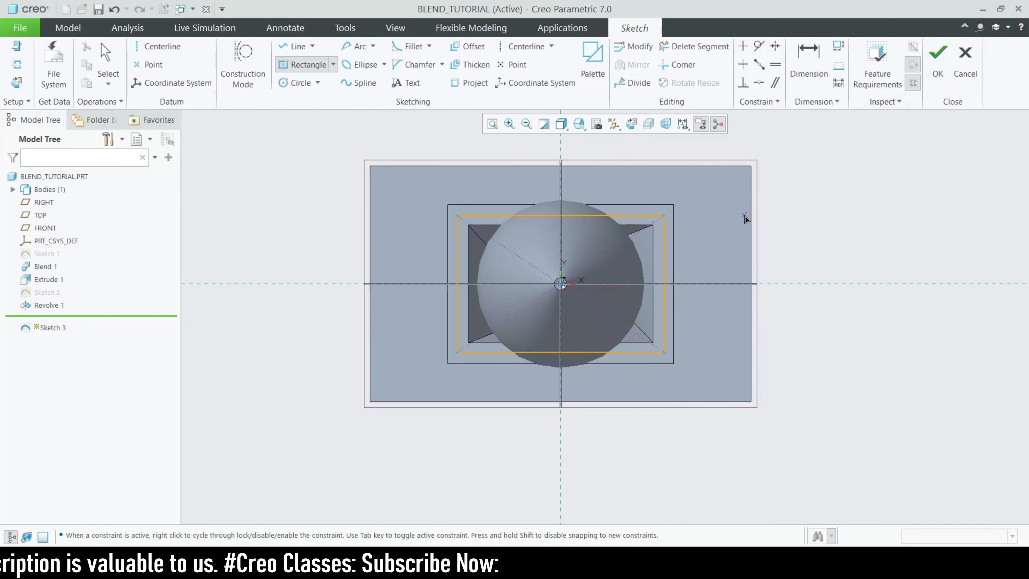
middle_click(637, 255)
key("ctrl+z")
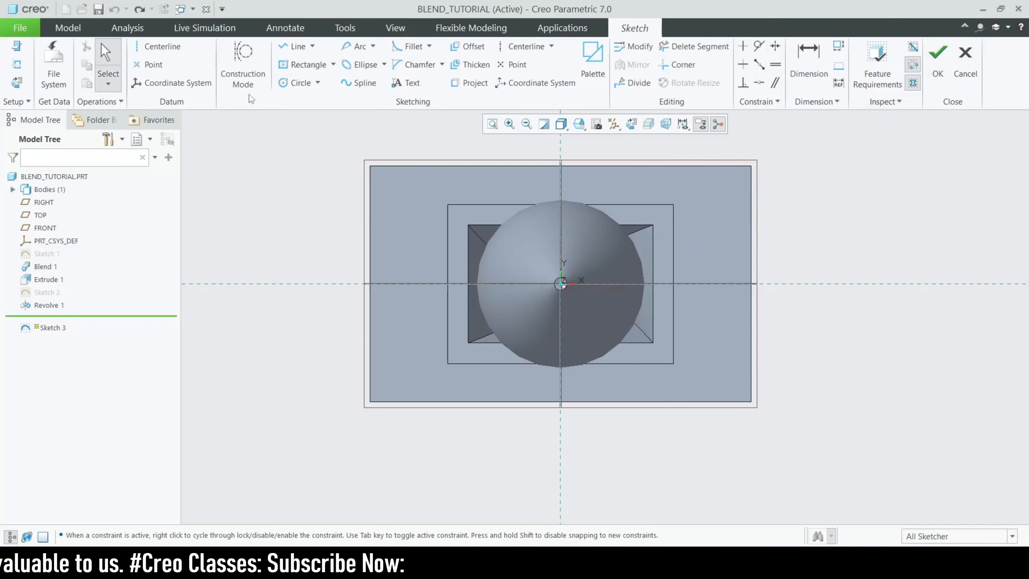
left_click(304, 65)
left_click(560, 283)
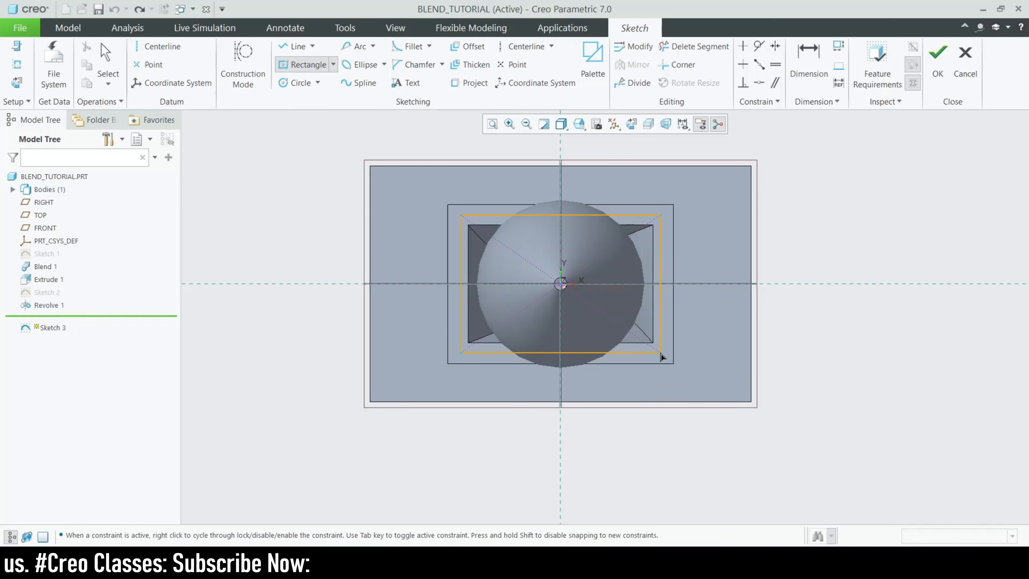
left_click(674, 362)
left_click(938, 60)
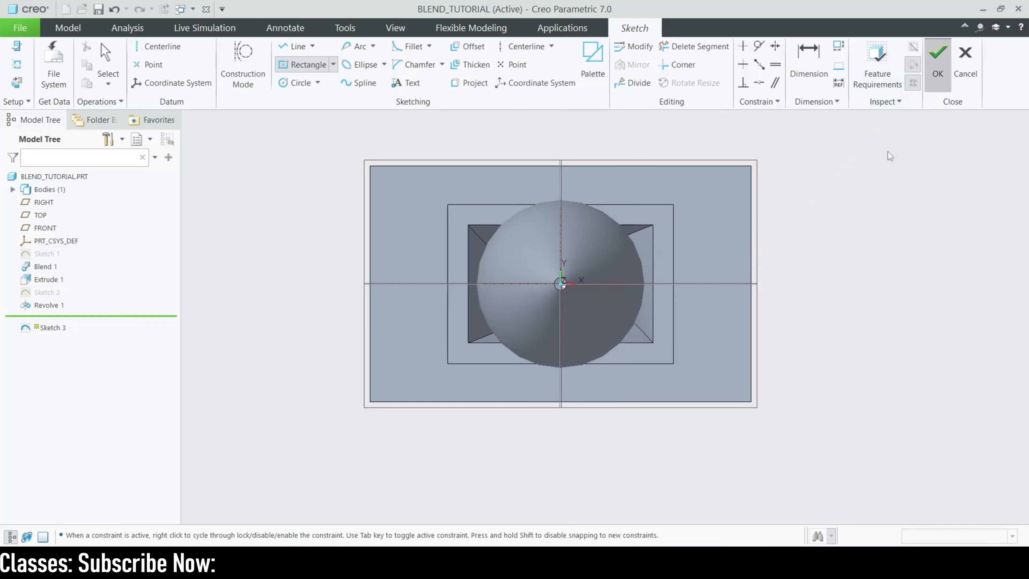
Start a new blend with sketched sections and use the rectangle sketch on the end face as Section 1
left_click(763, 264)
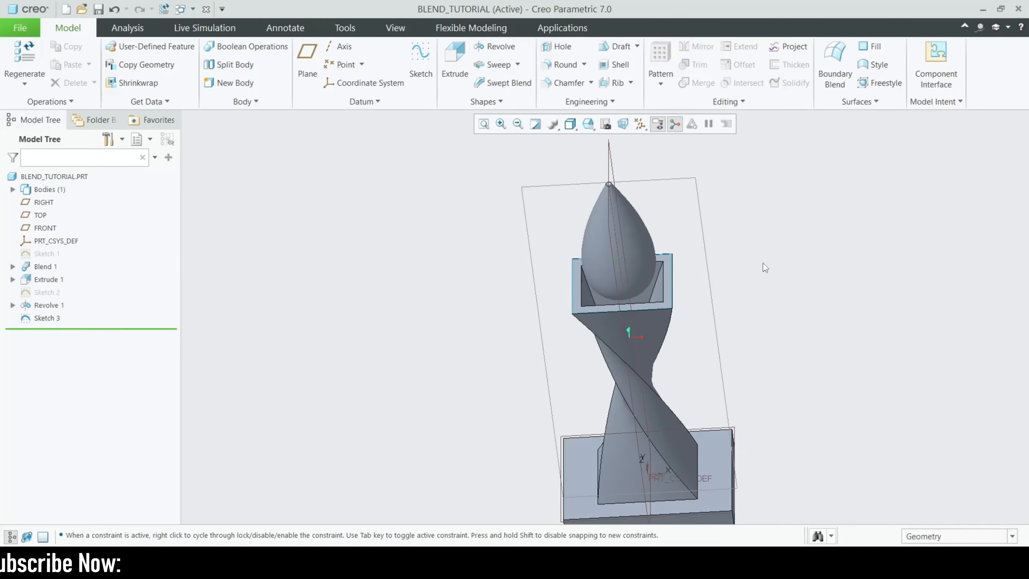
left_click(498, 104)
left_click(497, 118)
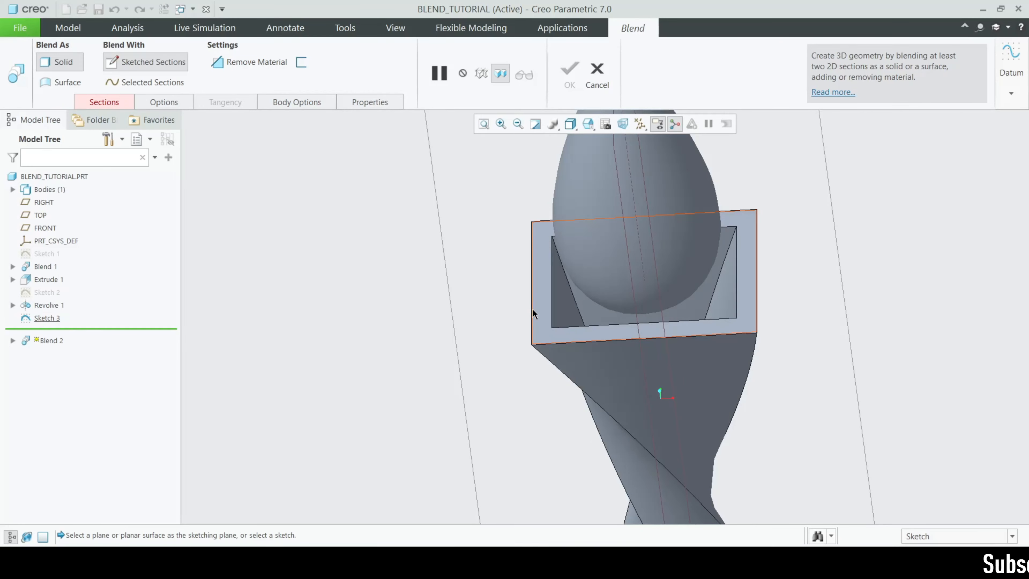
left_click(534, 314)
scroll(689, 333, "up", 5)
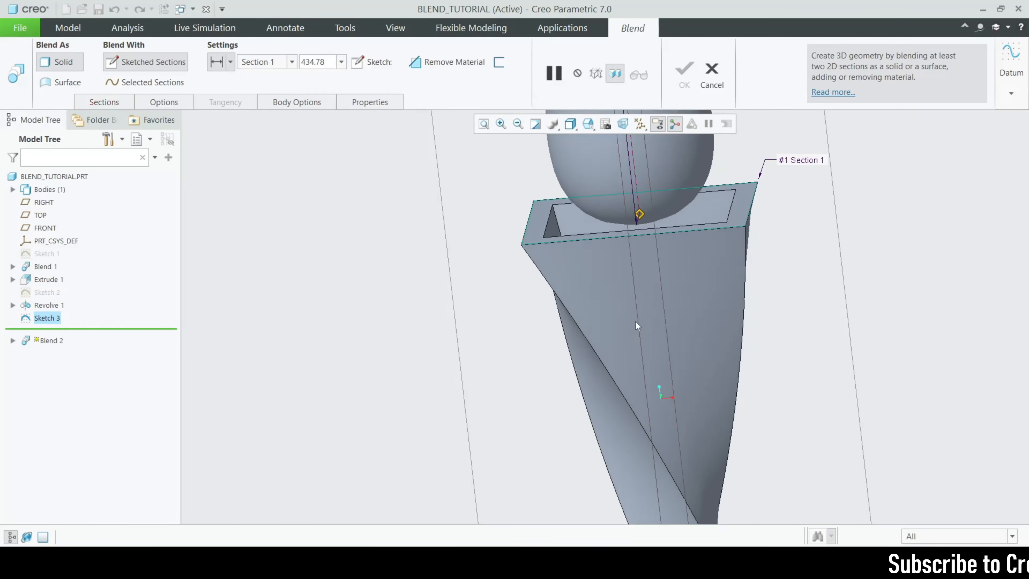
Set the second section's offset to 100 from Section 1 toward the teardrop, and open its sketch oriented parallel to the screen
left_click_drag(615, 181, 609, 242)
scroll(620, 279, "down", 4)
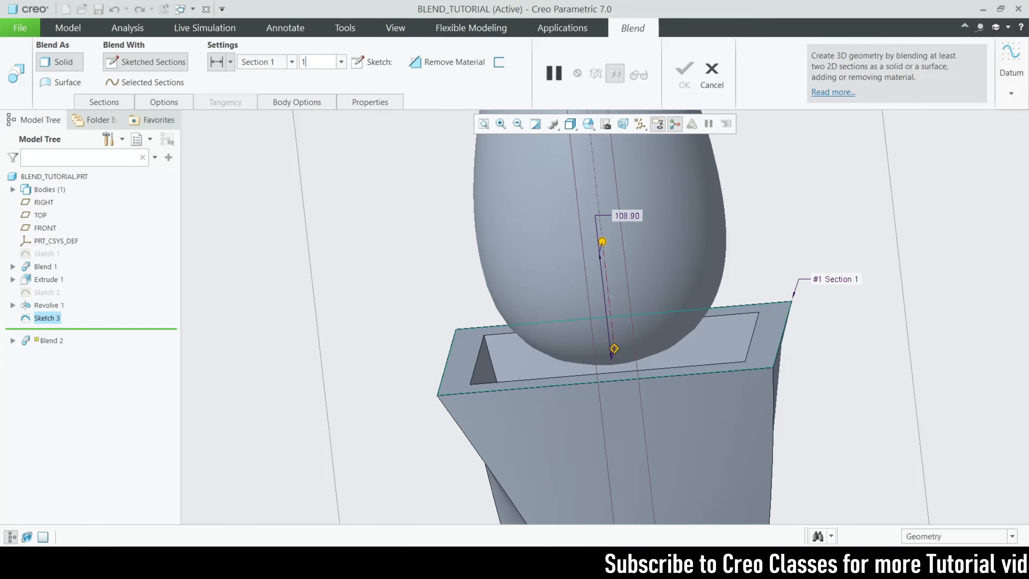
left_click(328, 66)
type("100")
key("Return")
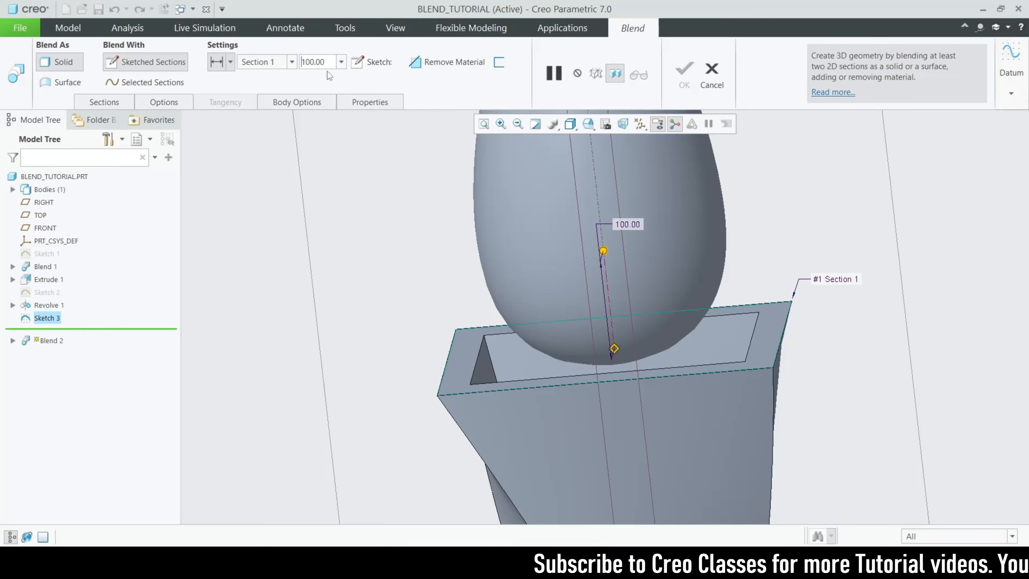
left_click(374, 62)
left_click(632, 124)
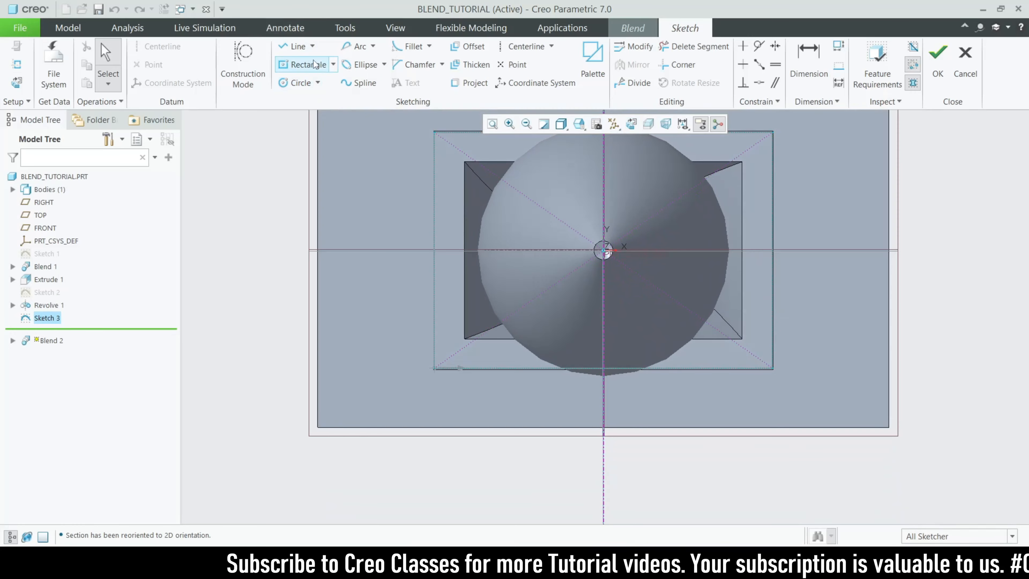
left_click(333, 65)
left_click(331, 108)
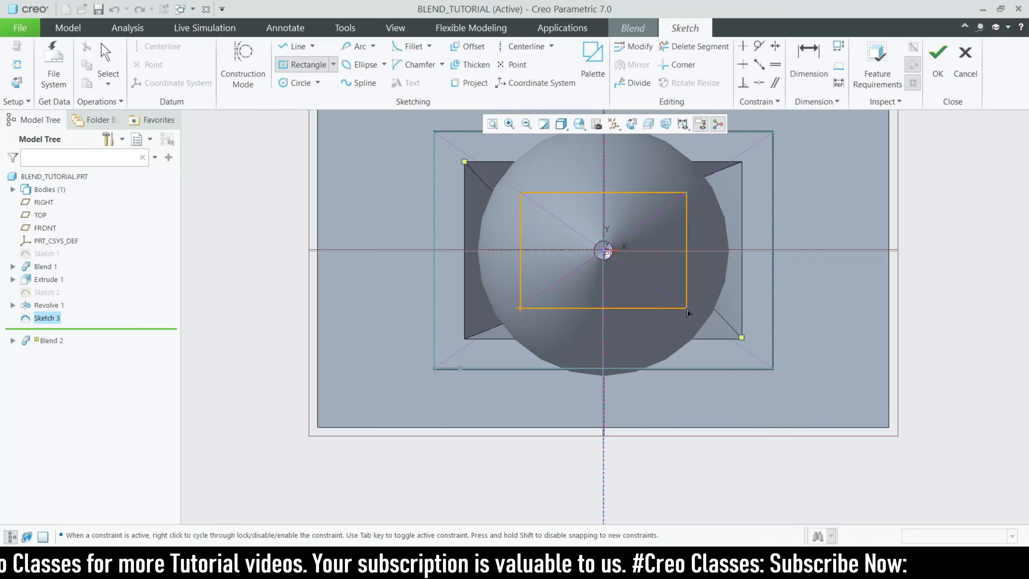
middle_click(677, 265)
scroll(697, 273, "down", 1)
scroll(328, 425, "up", 2)
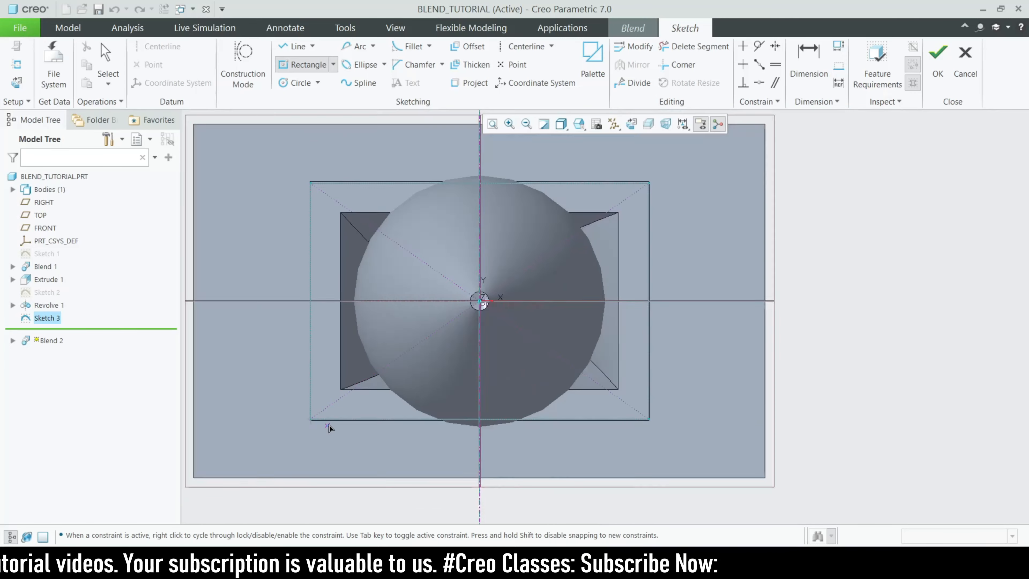
scroll(319, 418, "down", 2)
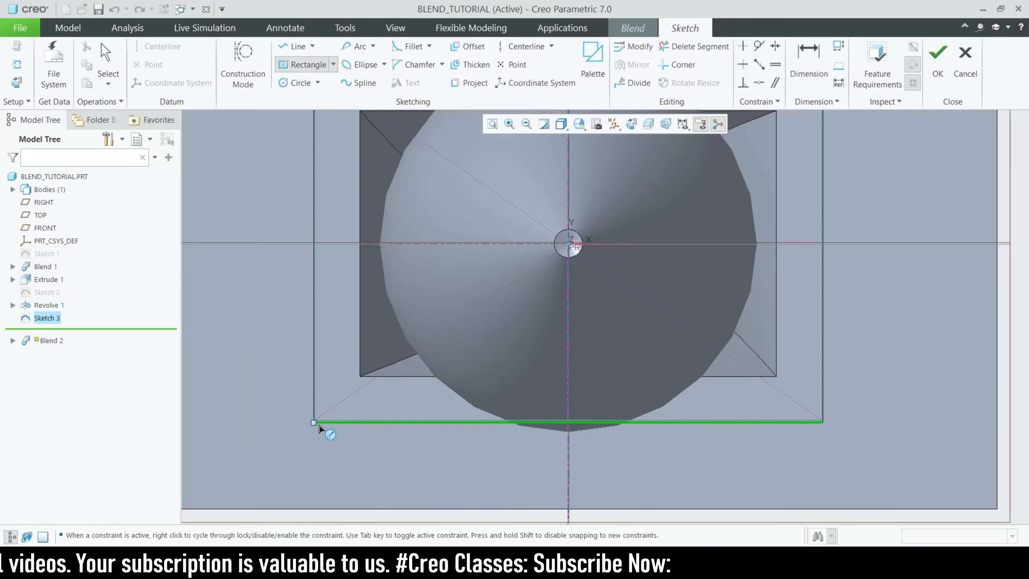
middle_click(396, 478)
scroll(430, 456, "up", 2)
middle_click_drag(454, 424, 468, 367)
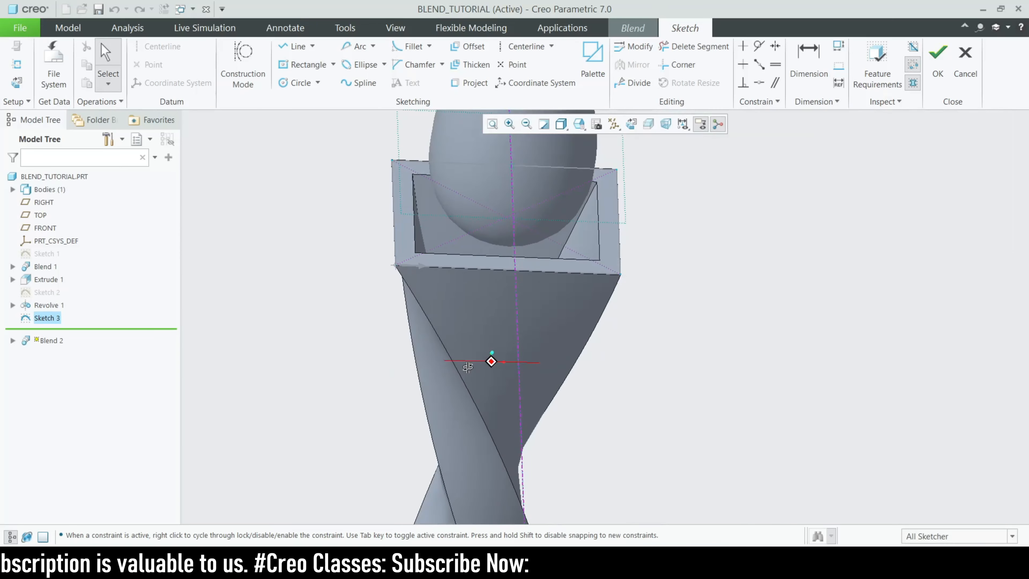
left_click(631, 124)
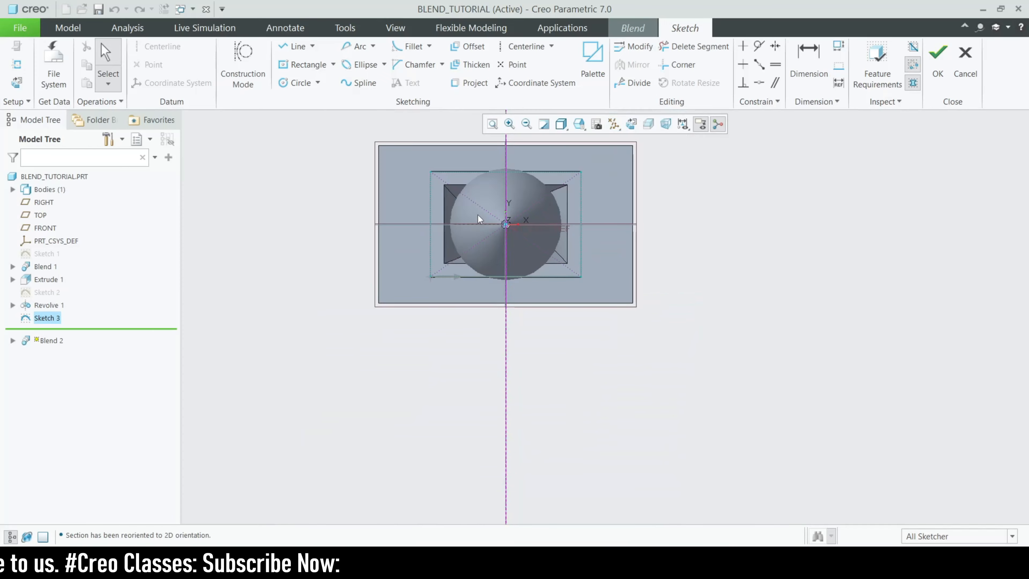
Sketch a rectangle of lines around the origin, inside the teardrop's outline, as the second section and complete the blend
scroll(480, 221, "down", 2)
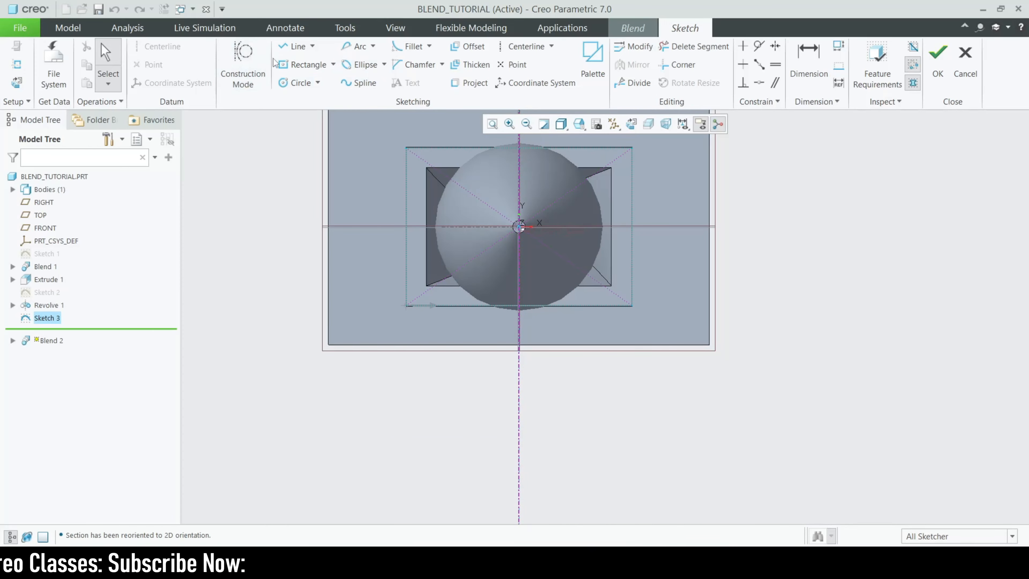
left_click(292, 46)
scroll(461, 214, "down", 2)
scroll(468, 208, "up", 1)
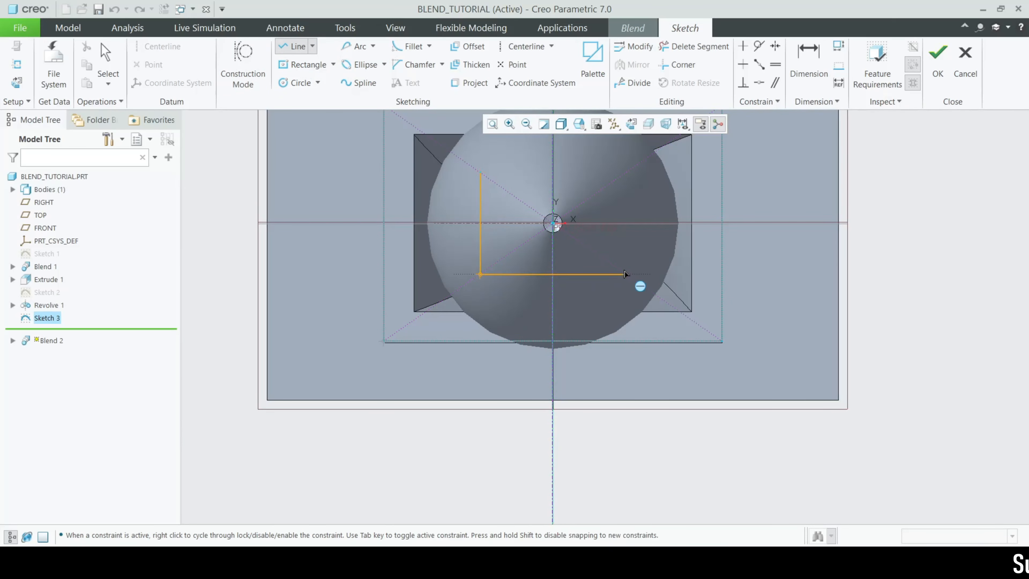
left_click(626, 172)
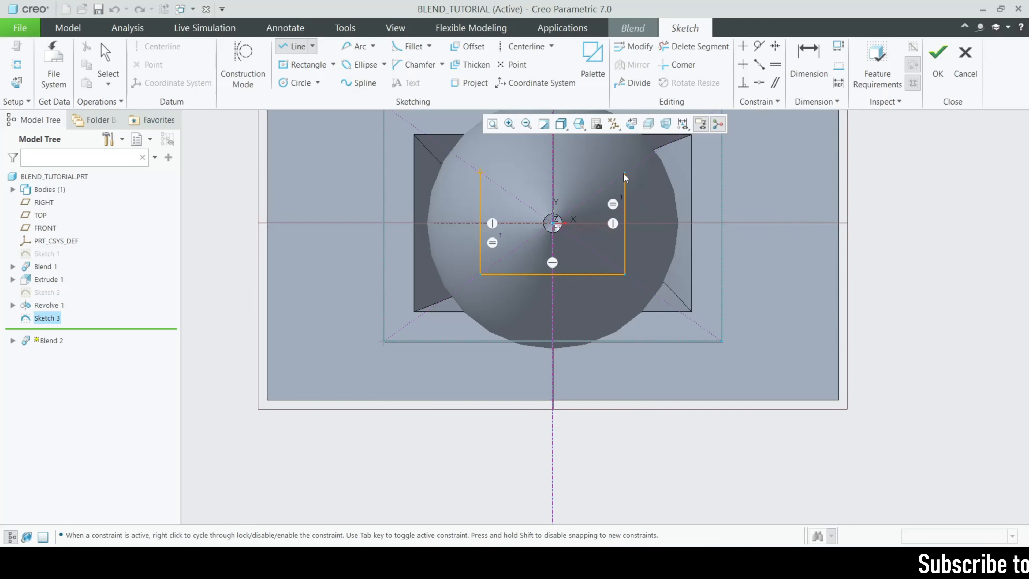
middle_click(548, 184)
middle_click(549, 183)
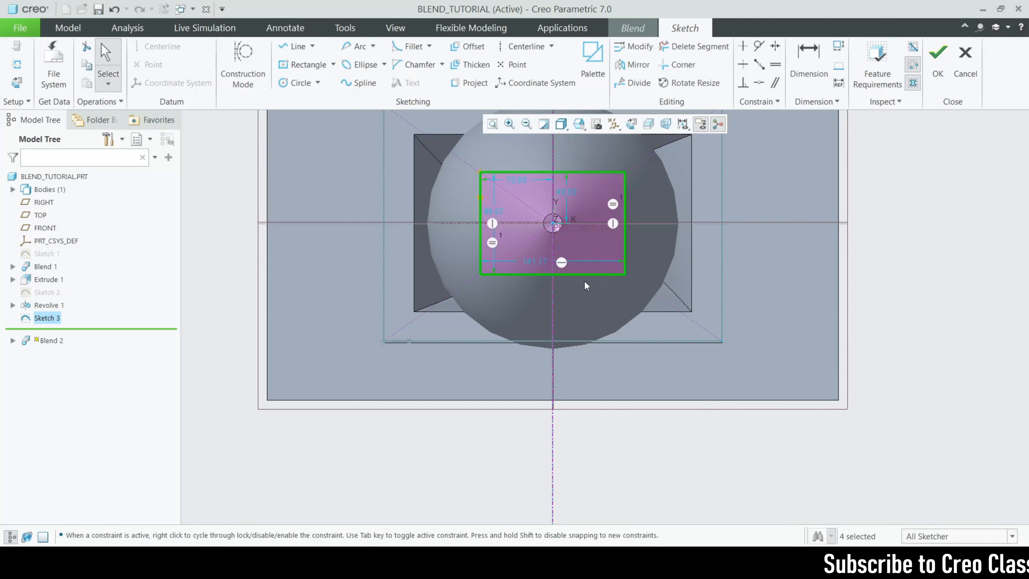
left_click(938, 65)
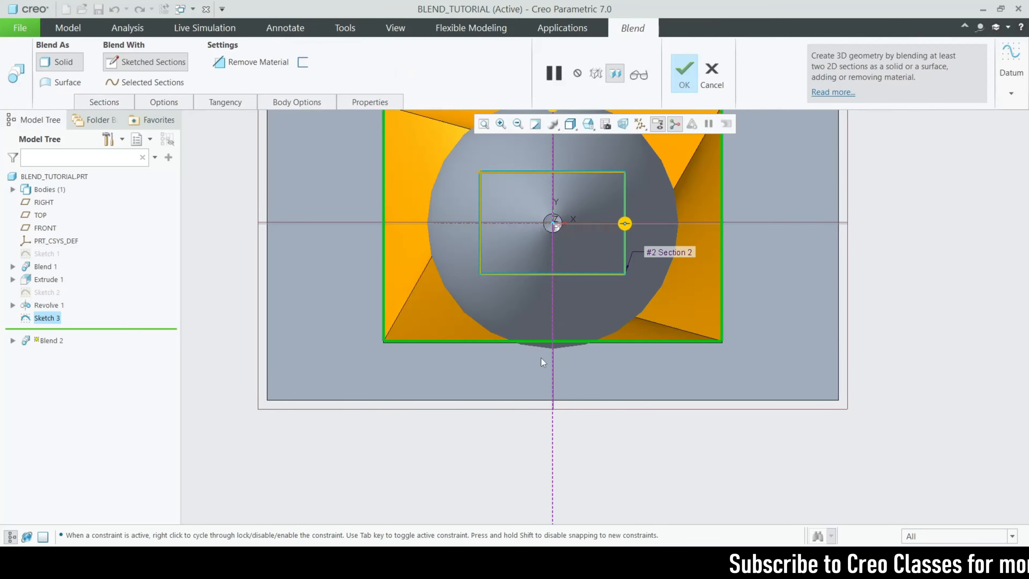
scroll(542, 358, "up", 3)
mouse_move(585, 356)
middle_mouse_down()
mouse_move(555, 296)
mouse_move(571, 227)
mouse_move(601, 247)
mouse_move(624, 211)
middle_mouse_up()
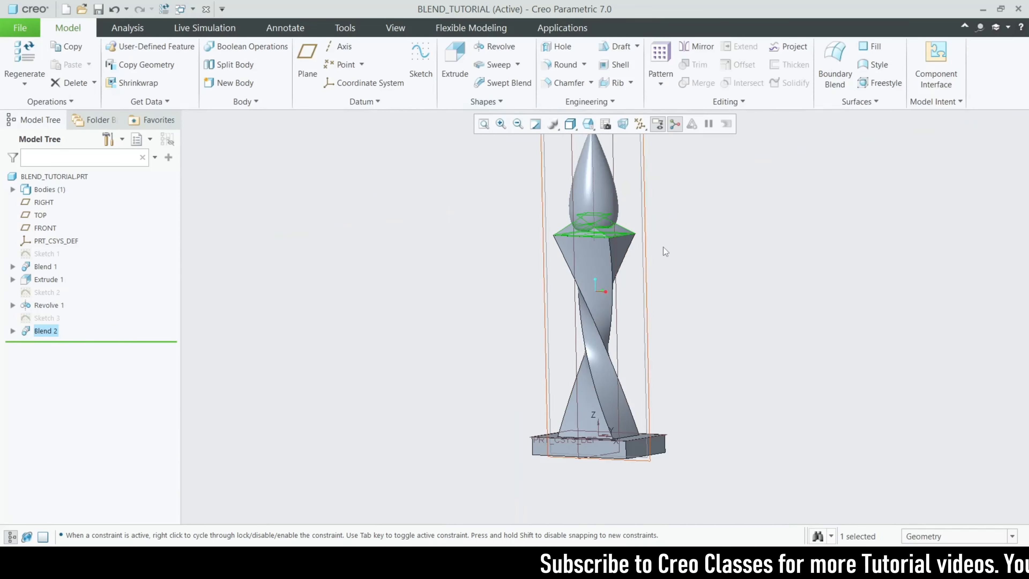
Redefine the rectangular base extrusion with a depth of 100
middle_click_drag(681, 392, 702, 344)
scroll(624, 336, "up", 2)
scroll(614, 421, "down", 3)
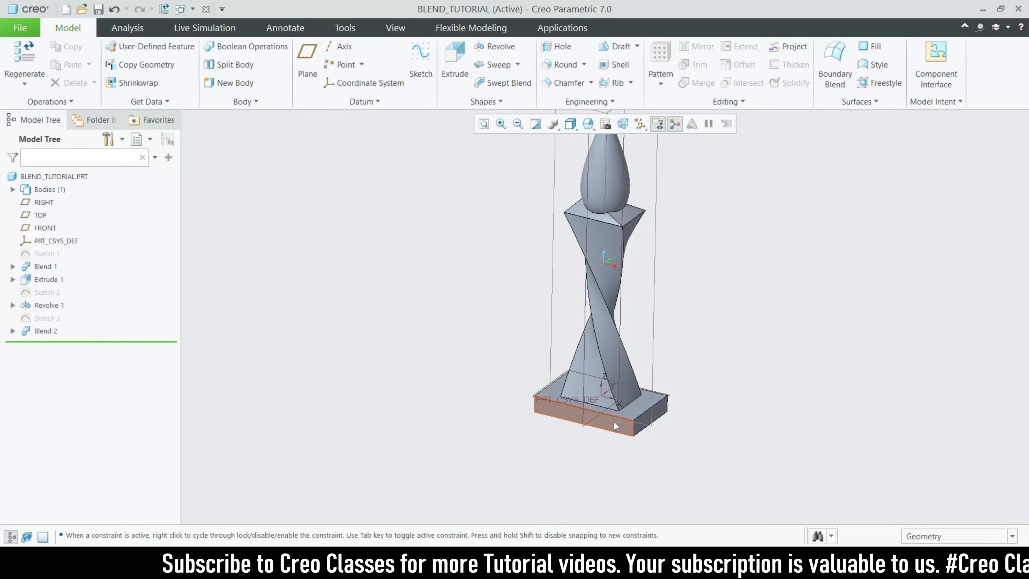
left_click(615, 426)
left_click(639, 354)
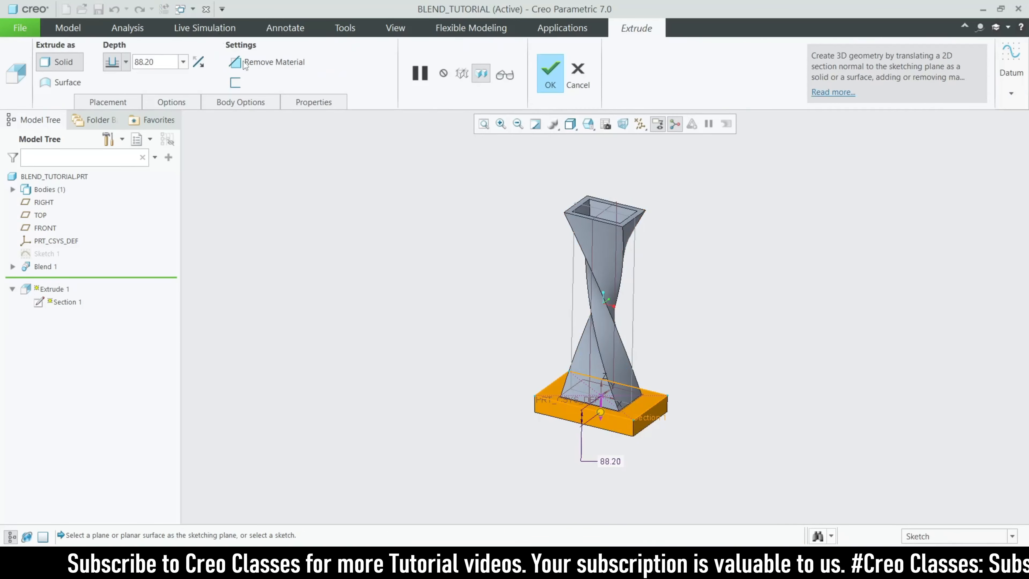
double_click(163, 65)
type("100")
key("Return")
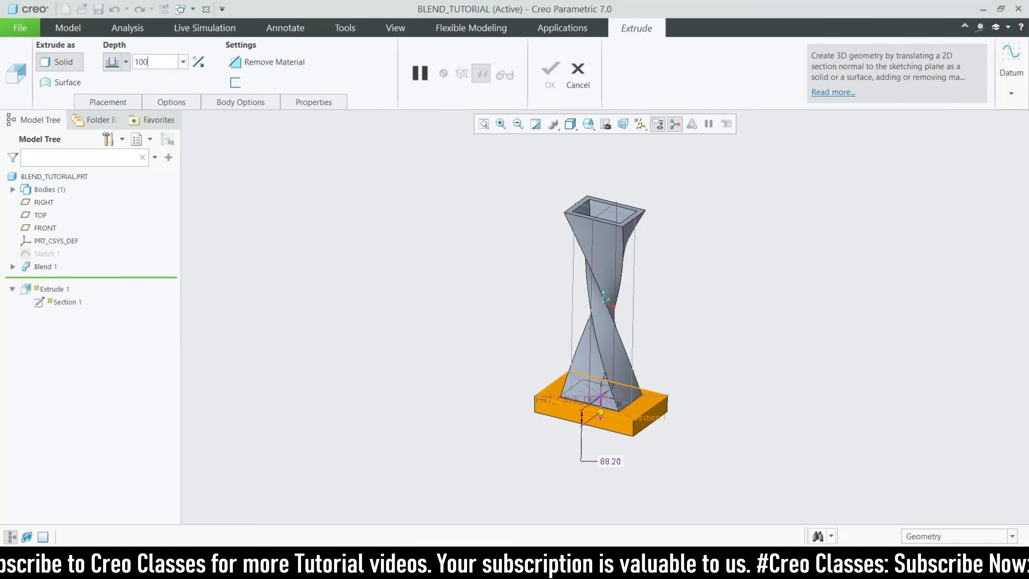
middle_click(633, 206)
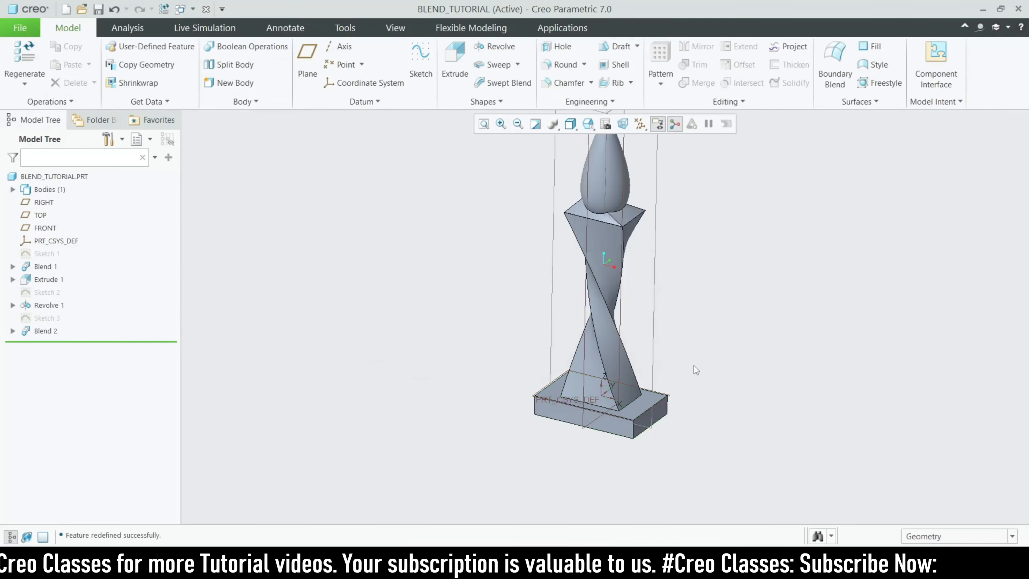
mouse_move(695, 365)
middle_mouse_down()
mouse_move(701, 324)
mouse_move(742, 253)
mouse_move(730, 331)
mouse_move(639, 299)
mouse_move(730, 258)
mouse_move(689, 347)
middle_mouse_up()
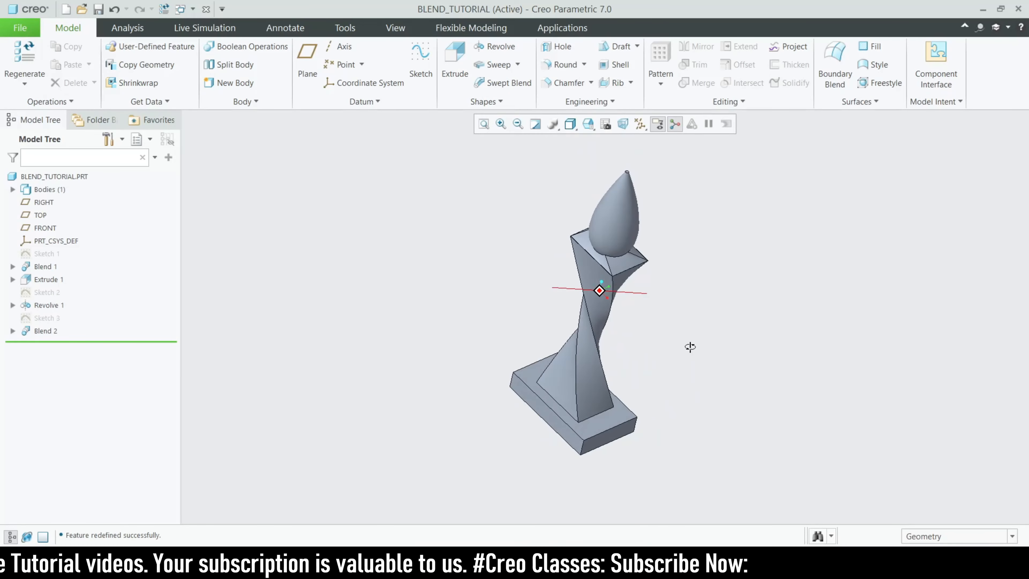
left_click(621, 188)
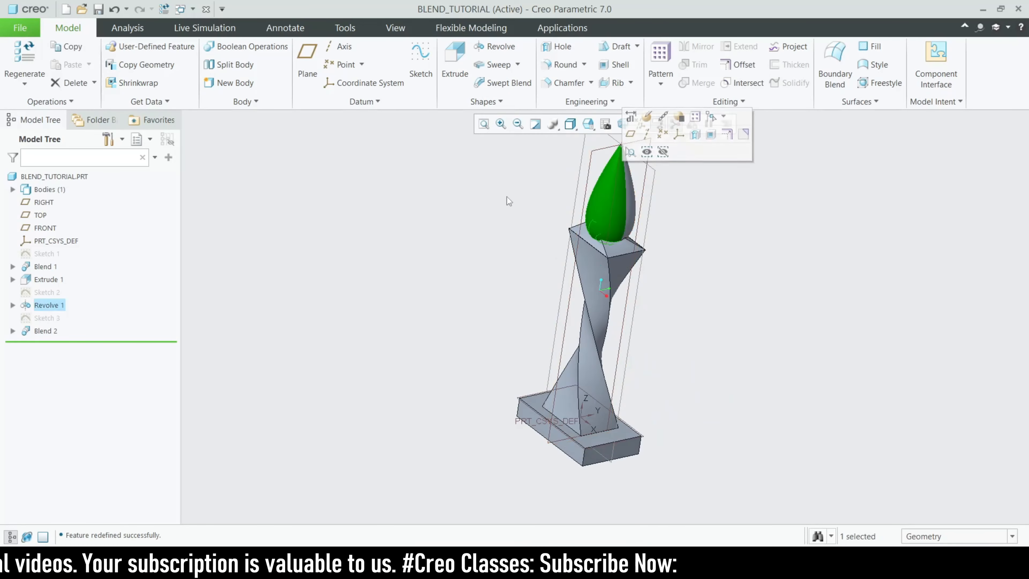
left_click(46, 292)
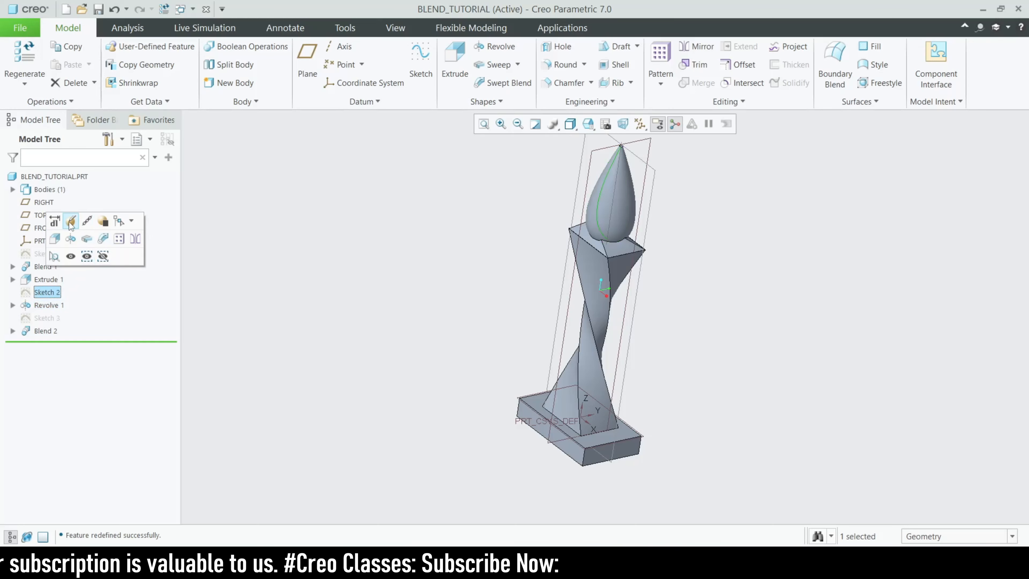
left_click(71, 221)
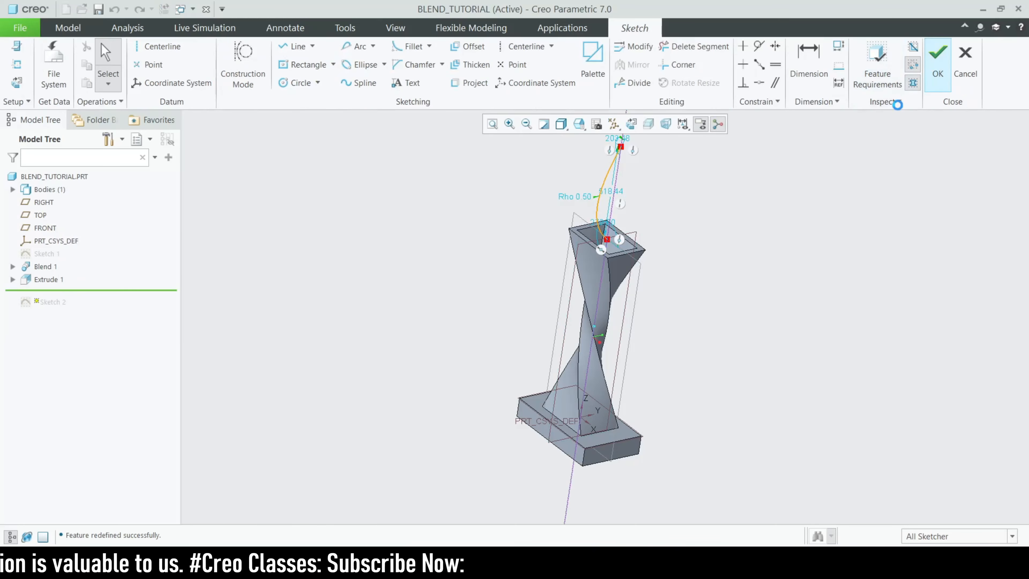
Open the teardrop revolve for redefinition and try switching the side on which its wall thickness is added
left_click(54, 306)
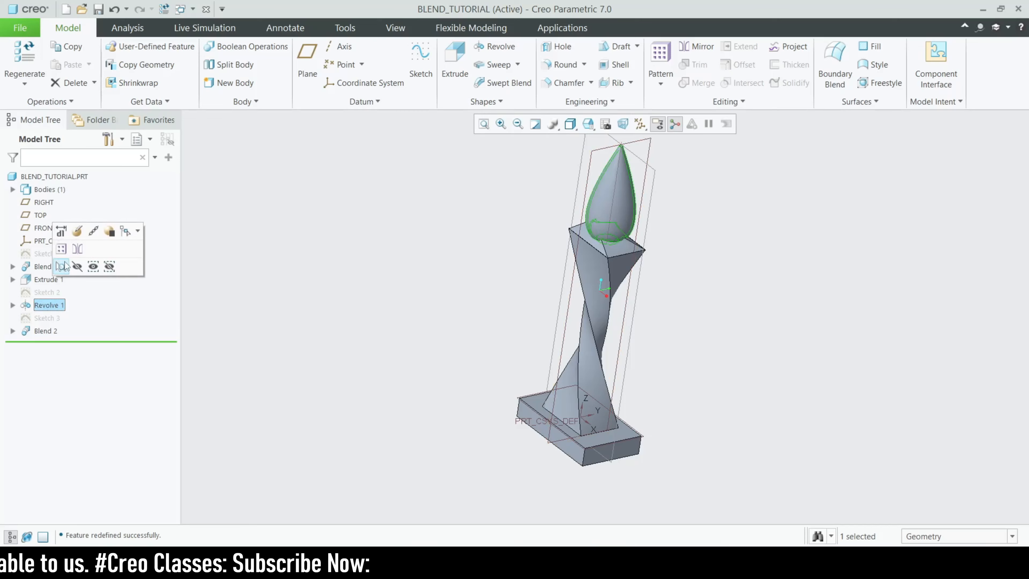
left_click(77, 231)
scroll(580, 184, "down", 6)
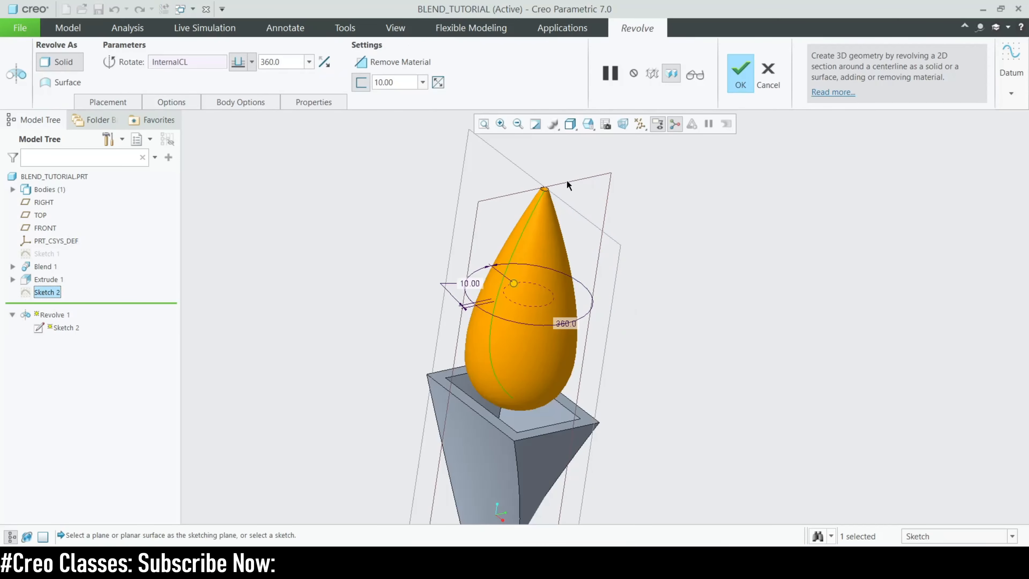
left_click(443, 85)
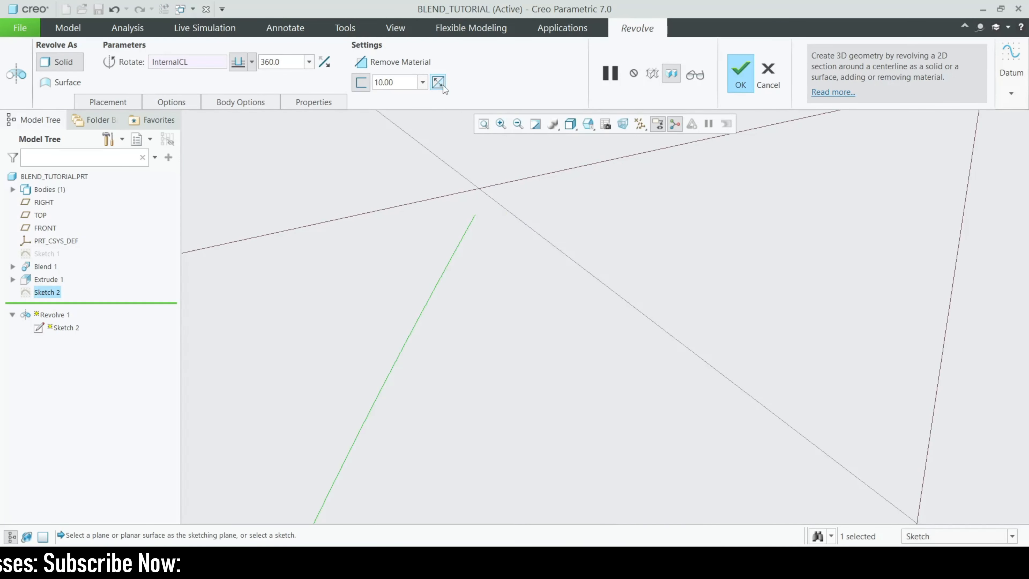
left_click(439, 83)
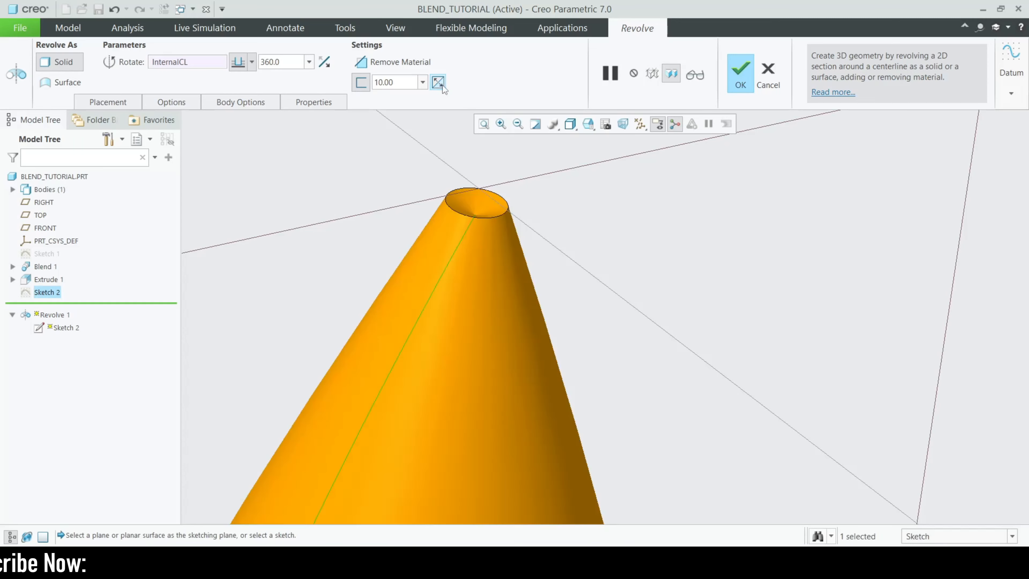
Try a wall thickness of 2 on the teardrop revolve and cycle its thickness side
double_click(405, 82)
type("2")
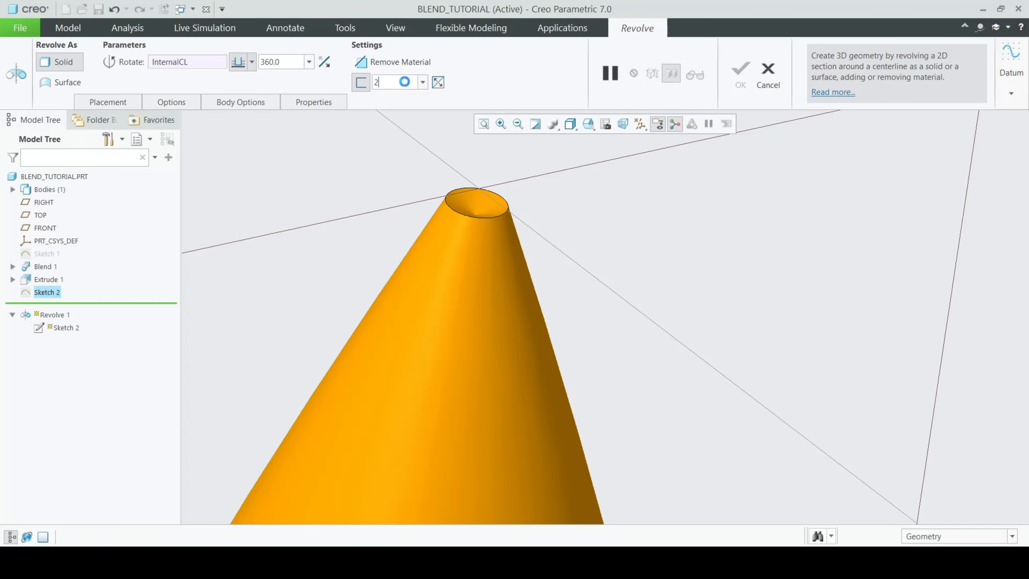
key("Return")
left_click(437, 82)
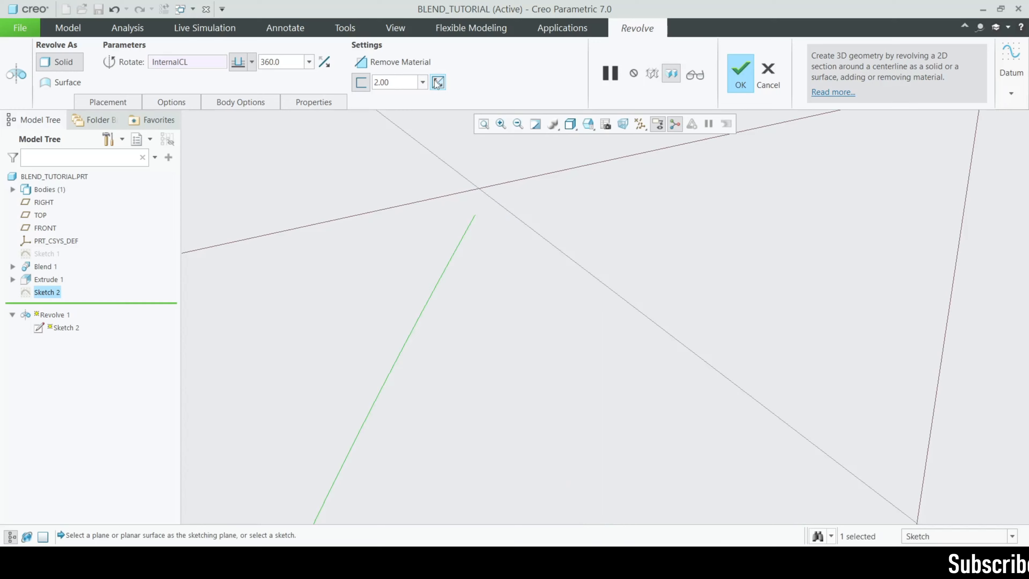
left_click(443, 86)
Try a wall thickness of 1 on the teardrop revolve, then set it to 5 and complete the redefinition
double_click(407, 82)
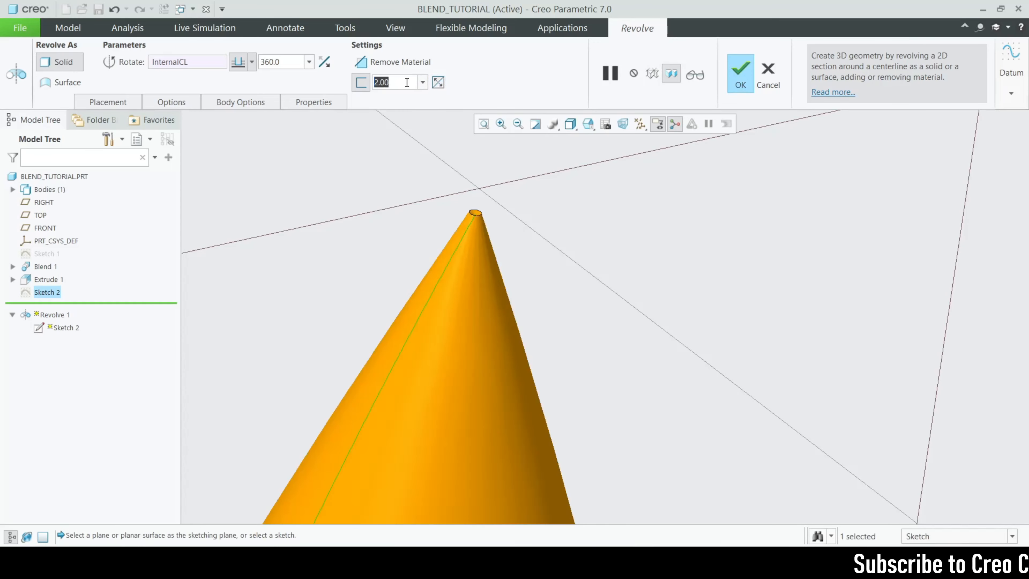
type("1")
key("Return")
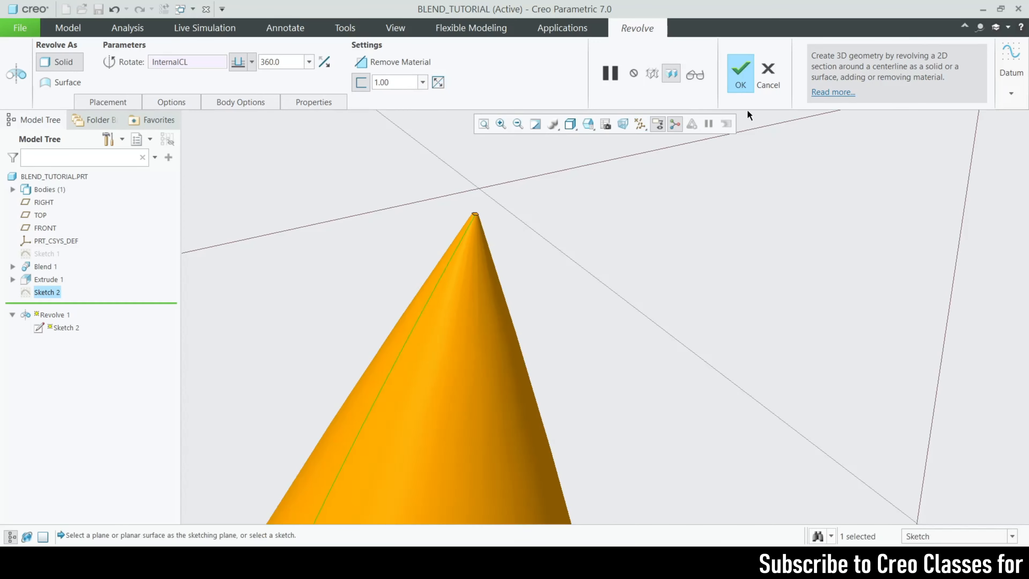
left_click(403, 85)
left_click(359, 83)
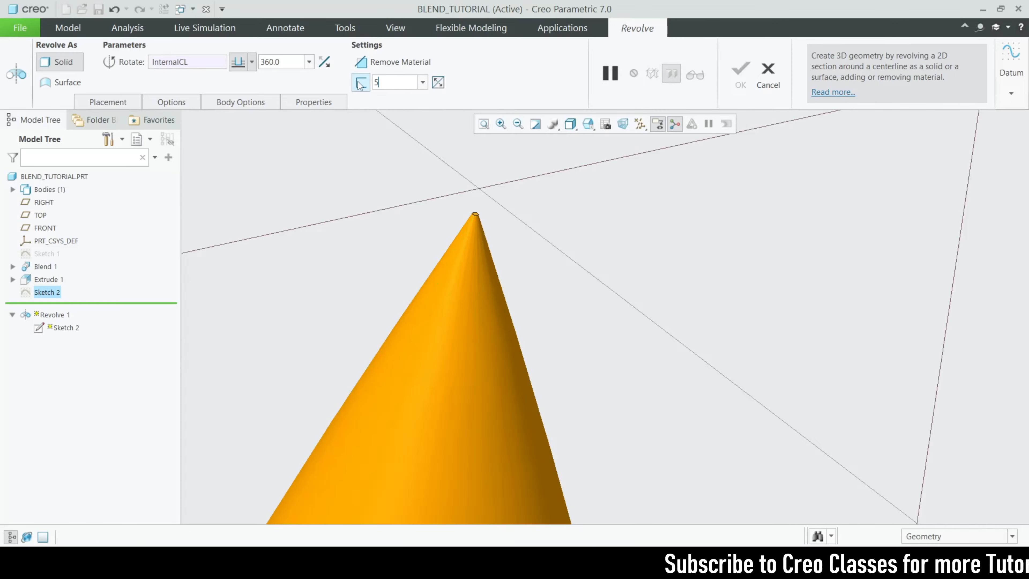
left_click(740, 71)
scroll(645, 222, "up", 10)
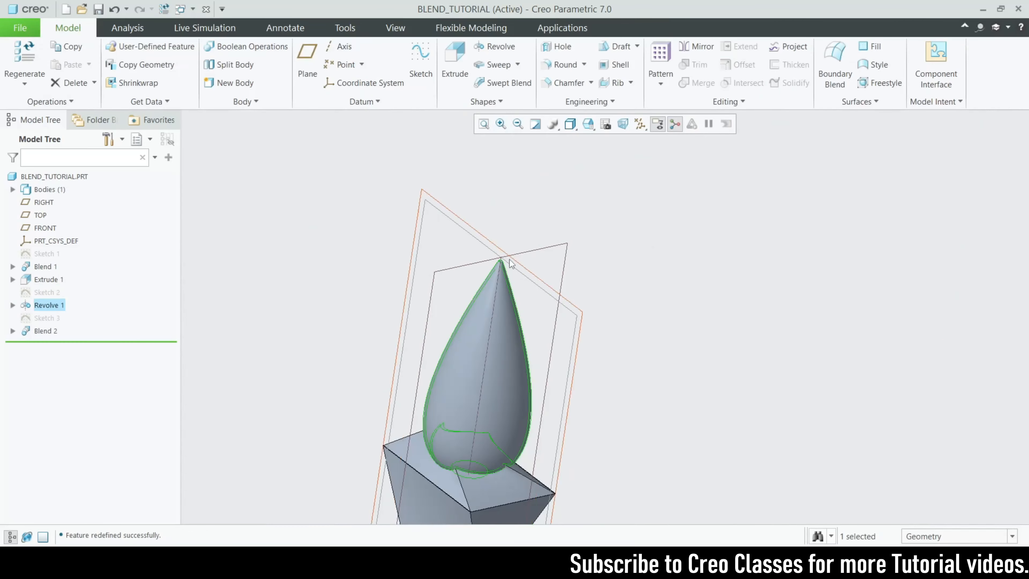
Deselect the teardrop revolve and open the appearances gallery for the part
left_click(668, 297)
middle_click_drag(668, 295, 595, 197)
scroll(623, 228, "down", 4)
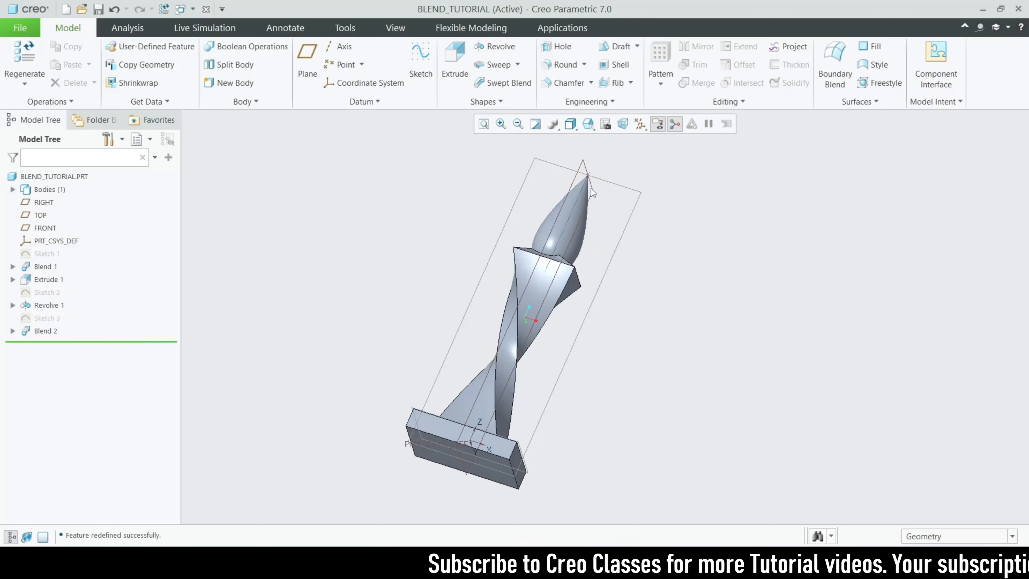
left_click(395, 27)
left_click(137, 75)
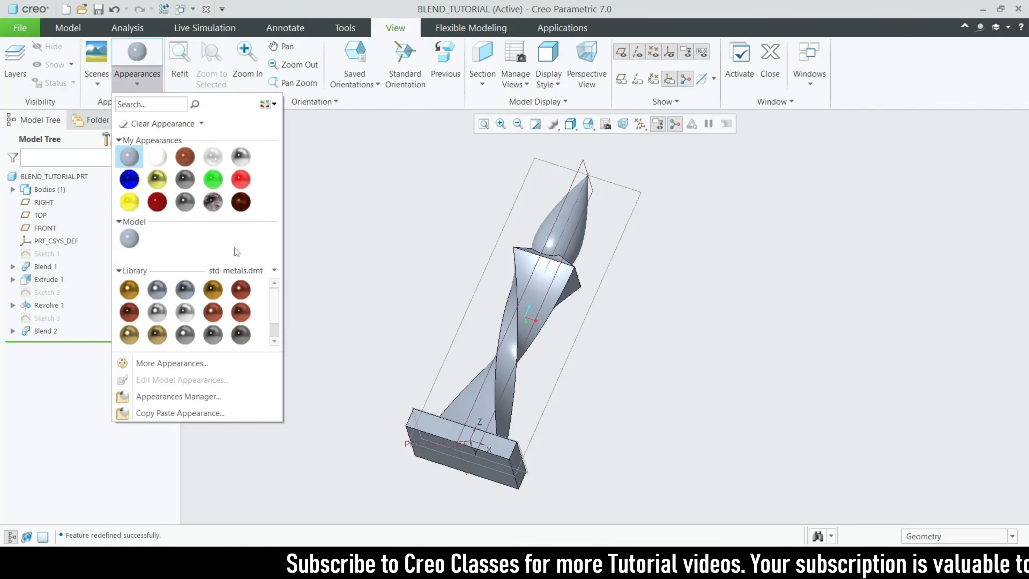